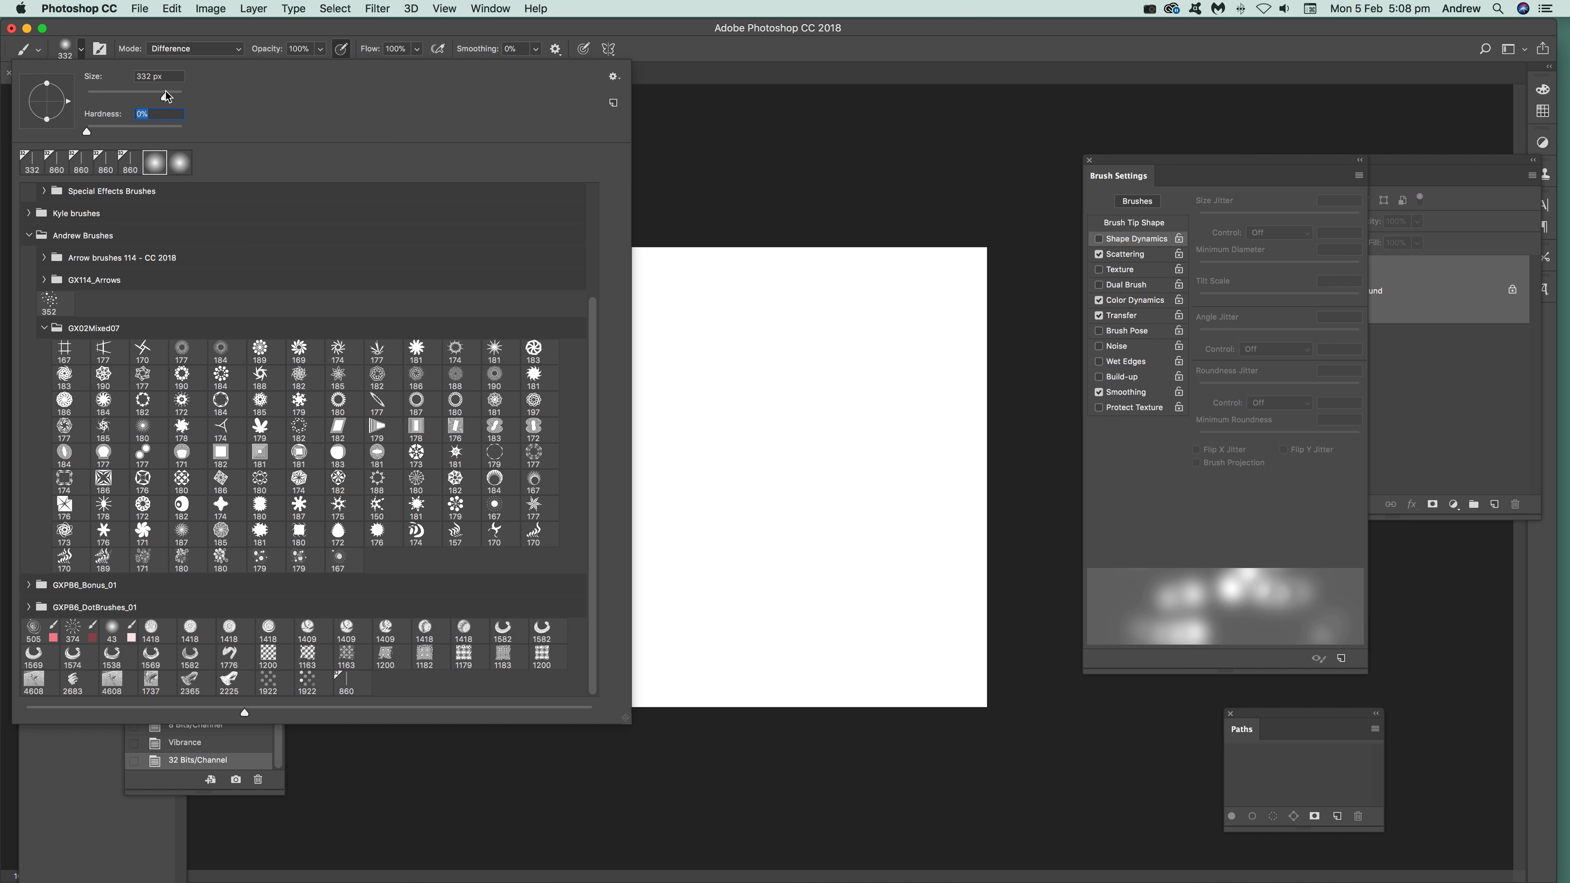
Cover the blank 32-bit canvas with overlapping multicoloured strokes using the 332 px soft brush in Difference mode with Scattering and Color Dynamics
click(172, 39)
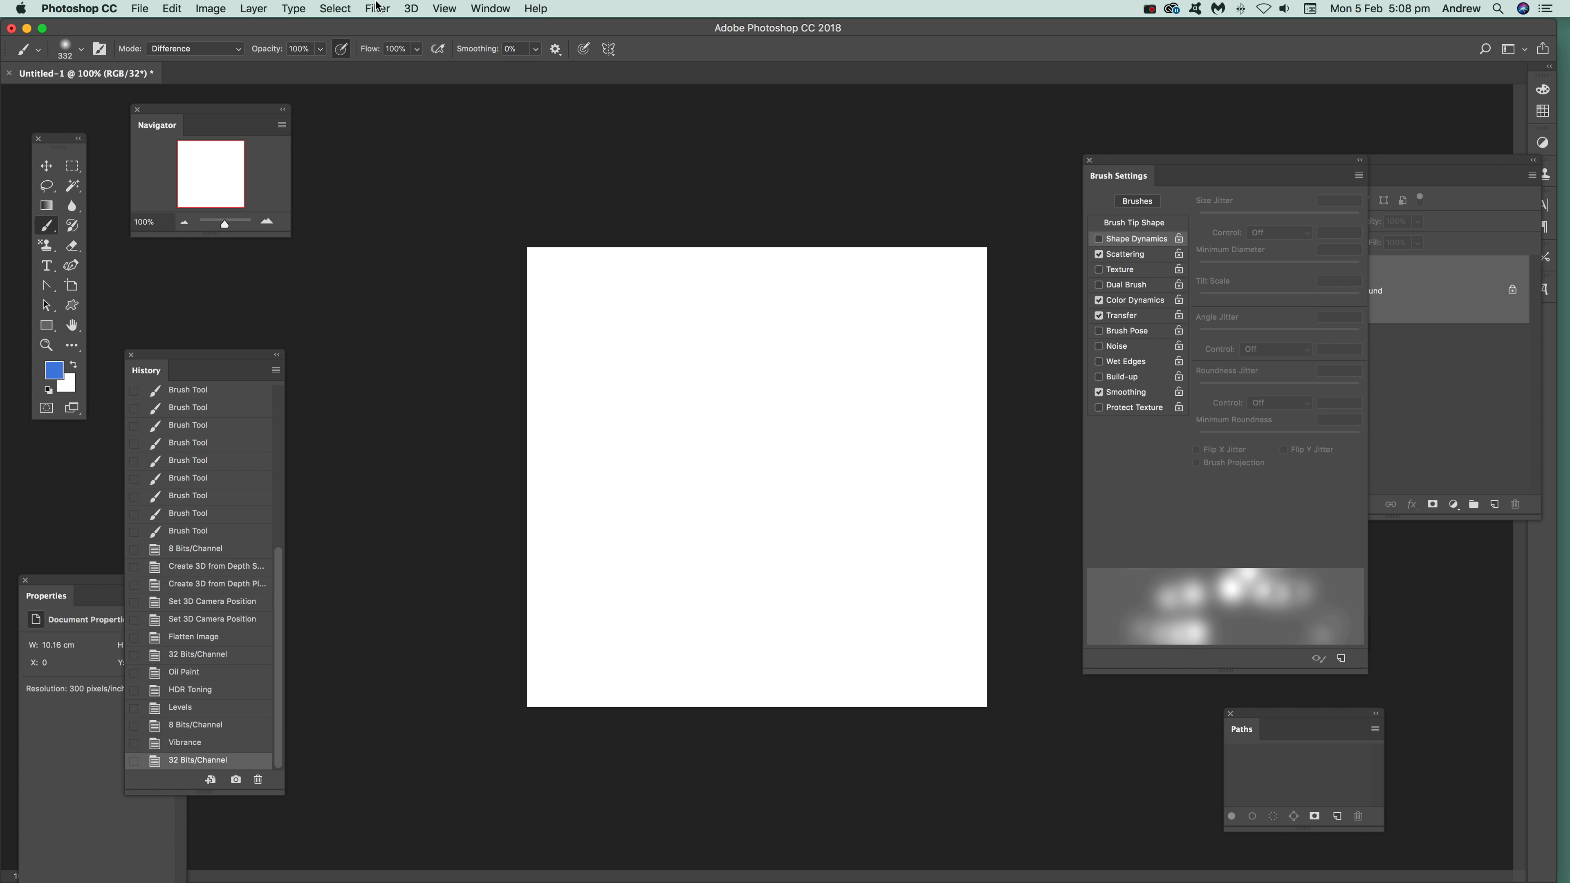
click(511, 9)
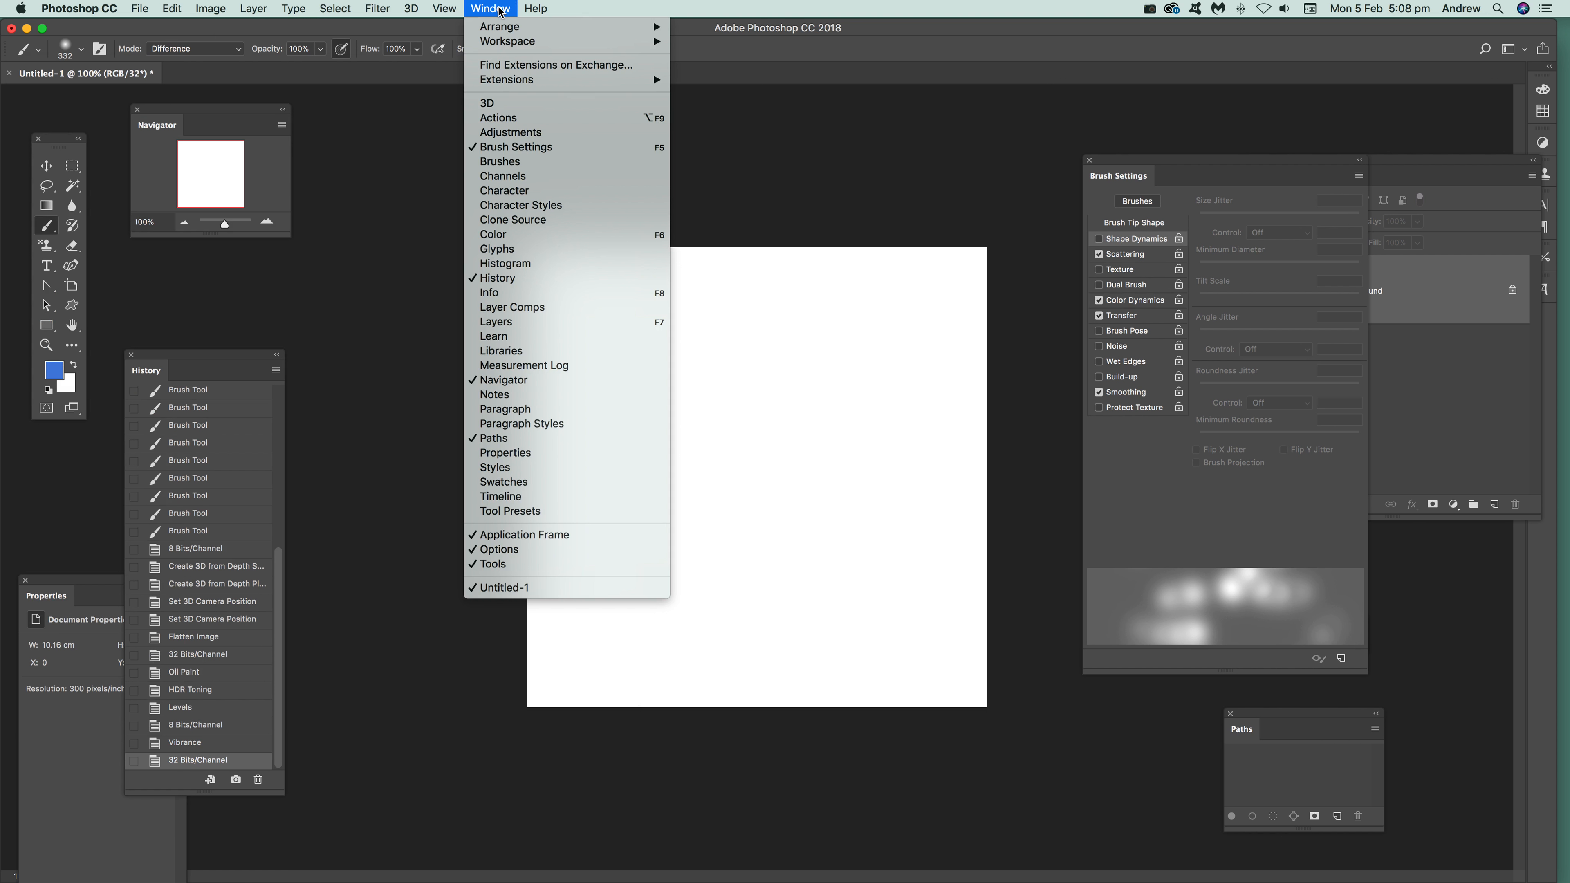
click(1136, 176)
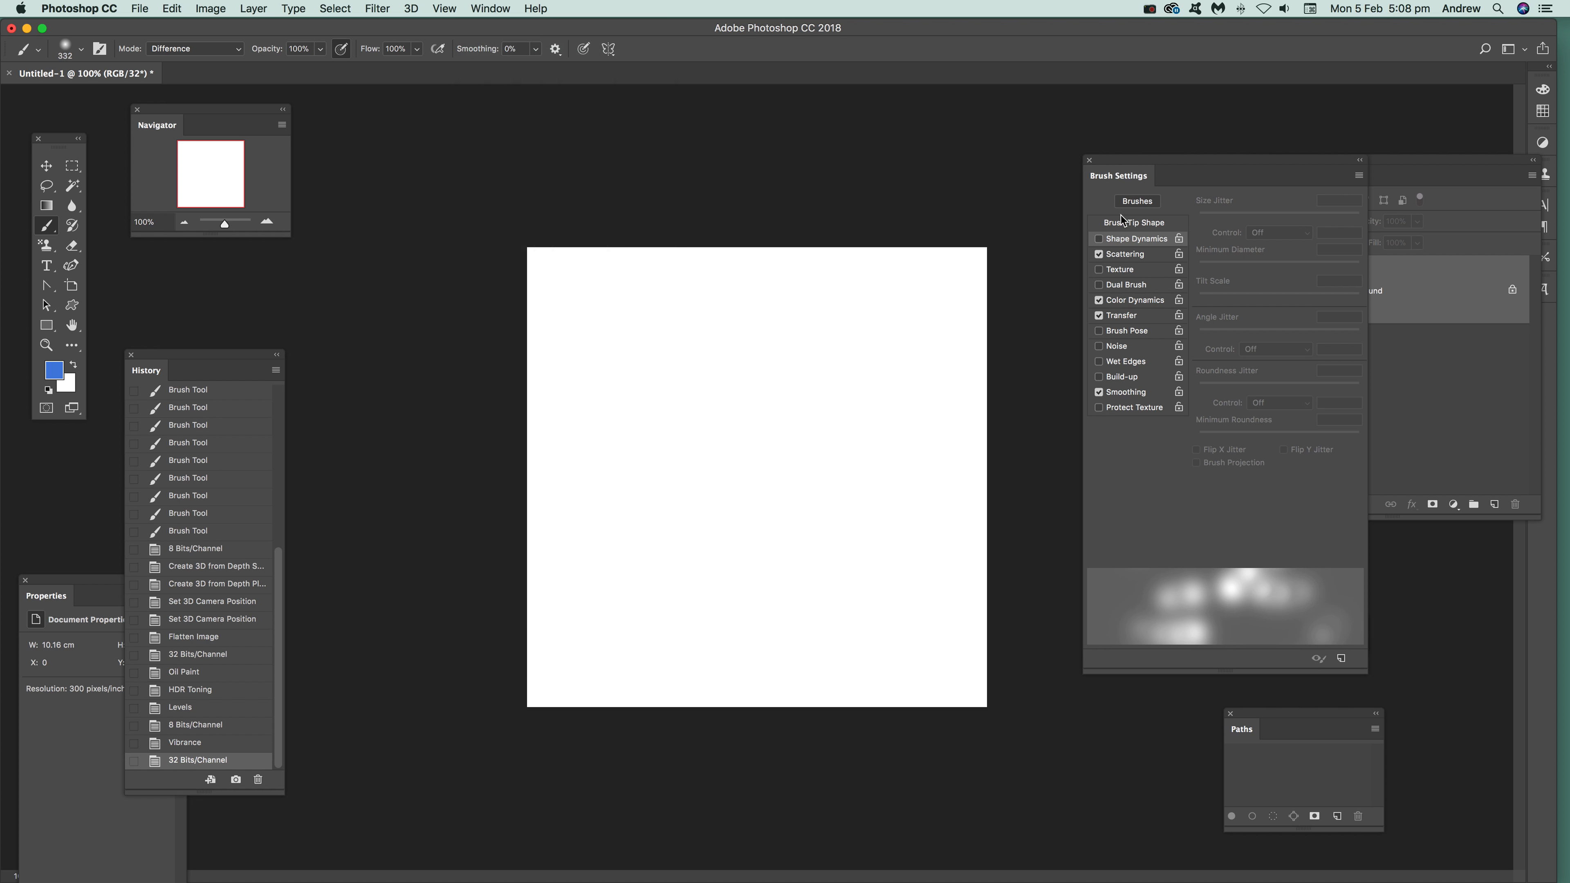
click(1133, 256)
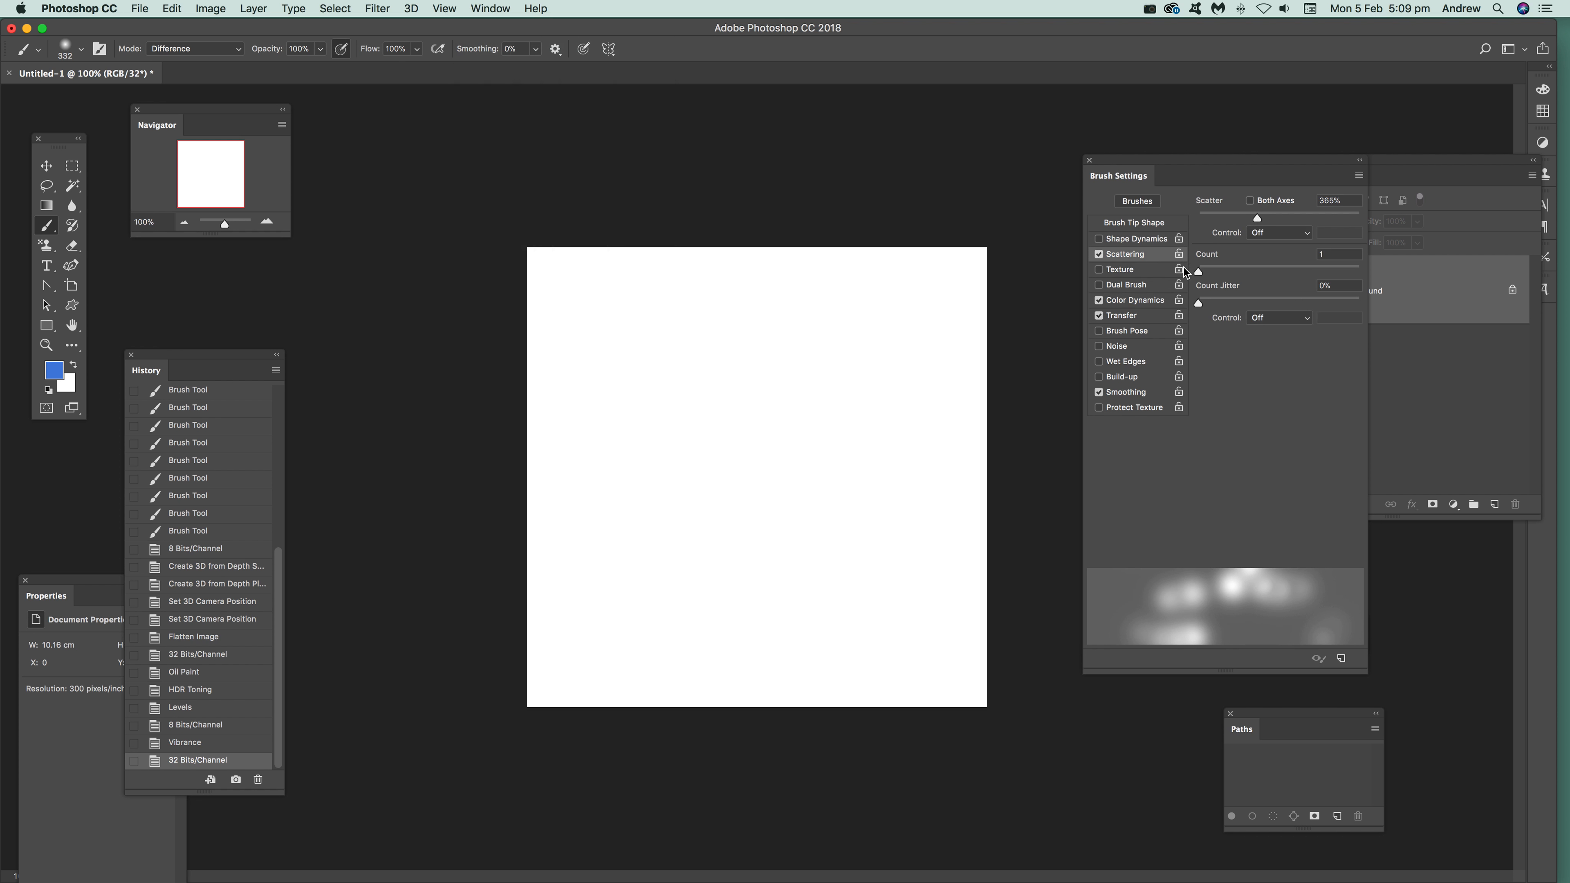
click(1149, 301)
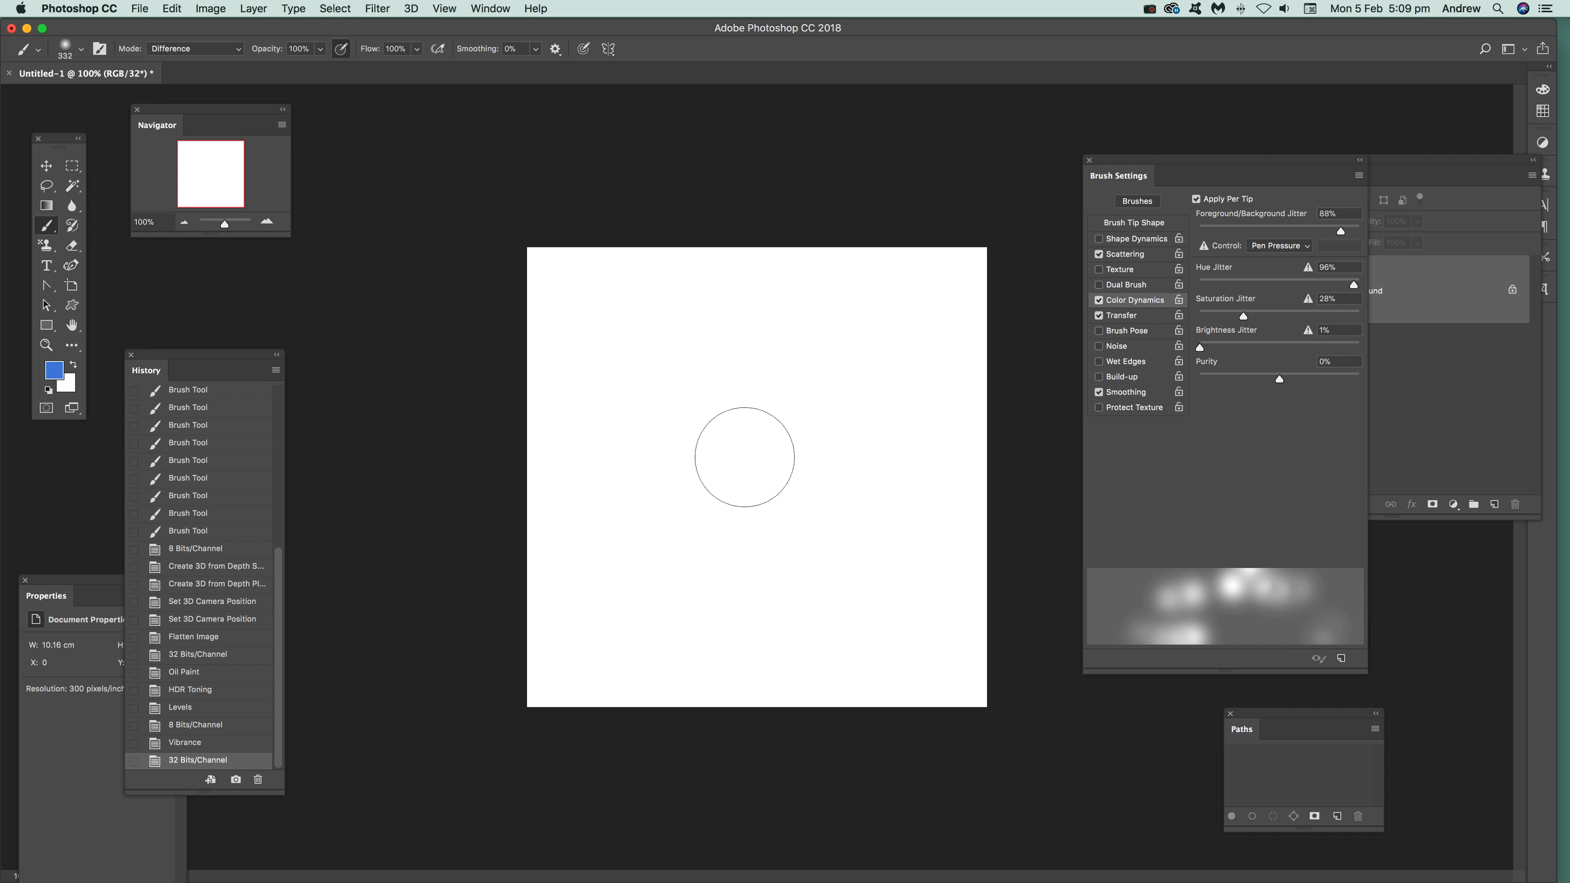
mouse_move(765, 466)
mouse_down()
mouse_move(844, 537)
mouse_move(773, 514)
mouse_move(636, 376)
mouse_move(746, 308)
mouse_move(758, 282)
mouse_move(786, 407)
mouse_move(792, 573)
mouse_move(774, 486)
mouse_move(761, 560)
mouse_move(783, 662)
mouse_up()
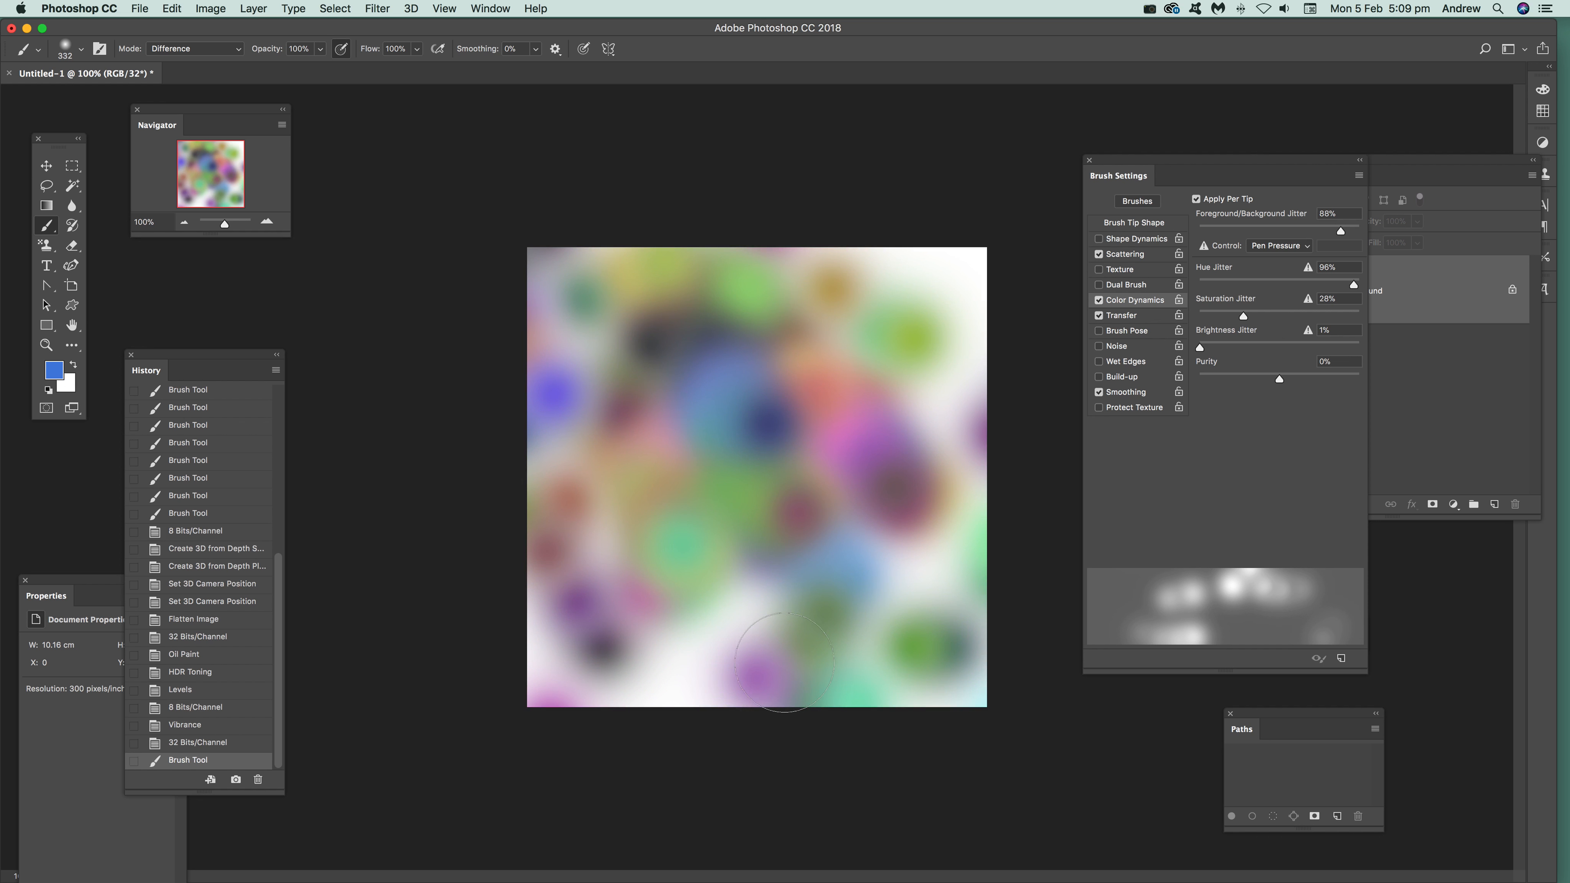
mouse_move(755, 374)
mouse_down()
mouse_move(796, 604)
mouse_move(748, 612)
mouse_move(726, 528)
mouse_move(765, 508)
mouse_move(769, 422)
mouse_move(732, 439)
mouse_move(758, 452)
mouse_move(789, 520)
mouse_move(747, 425)
mouse_move(785, 456)
mouse_move(770, 456)
mouse_move(791, 434)
mouse_move(784, 396)
mouse_move(741, 427)
mouse_move(726, 395)
mouse_move(690, 397)
mouse_move(821, 435)
mouse_move(781, 488)
mouse_move(802, 521)
mouse_move(821, 500)
mouse_move(745, 508)
mouse_move(783, 502)
mouse_move(795, 584)
mouse_move(800, 528)
mouse_move(771, 477)
mouse_move(757, 486)
mouse_move(820, 534)
mouse_move(829, 500)
mouse_move(855, 496)
mouse_move(762, 496)
mouse_move(744, 604)
mouse_move(801, 572)
mouse_move(778, 579)
mouse_move(691, 539)
mouse_move(791, 613)
mouse_move(722, 472)
mouse_move(766, 524)
mouse_move(684, 419)
mouse_move(755, 536)
mouse_move(745, 563)
mouse_move(718, 513)
mouse_move(729, 501)
mouse_move(689, 475)
mouse_move(807, 635)
mouse_move(594, 406)
mouse_move(711, 557)
mouse_move(804, 402)
mouse_move(742, 525)
mouse_move(866, 586)
mouse_move(742, 588)
mouse_move(897, 433)
mouse_move(668, 637)
mouse_up()
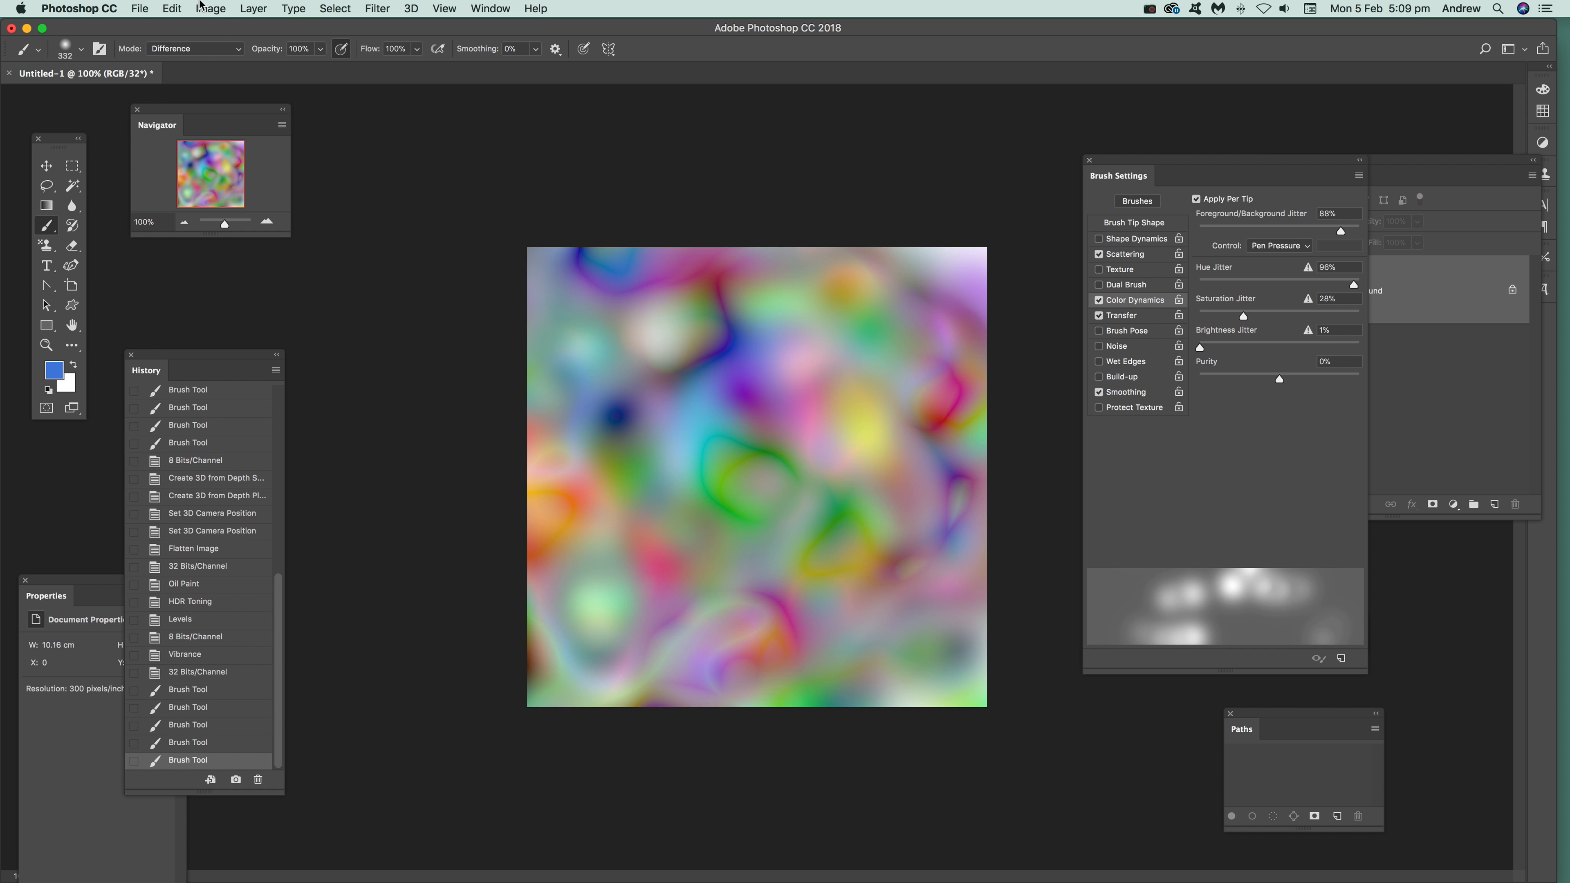
Convert the image to 8 Bits/Channel using Local Adaptation HDR toning, raising the midtones of the toning curve
click(211, 9)
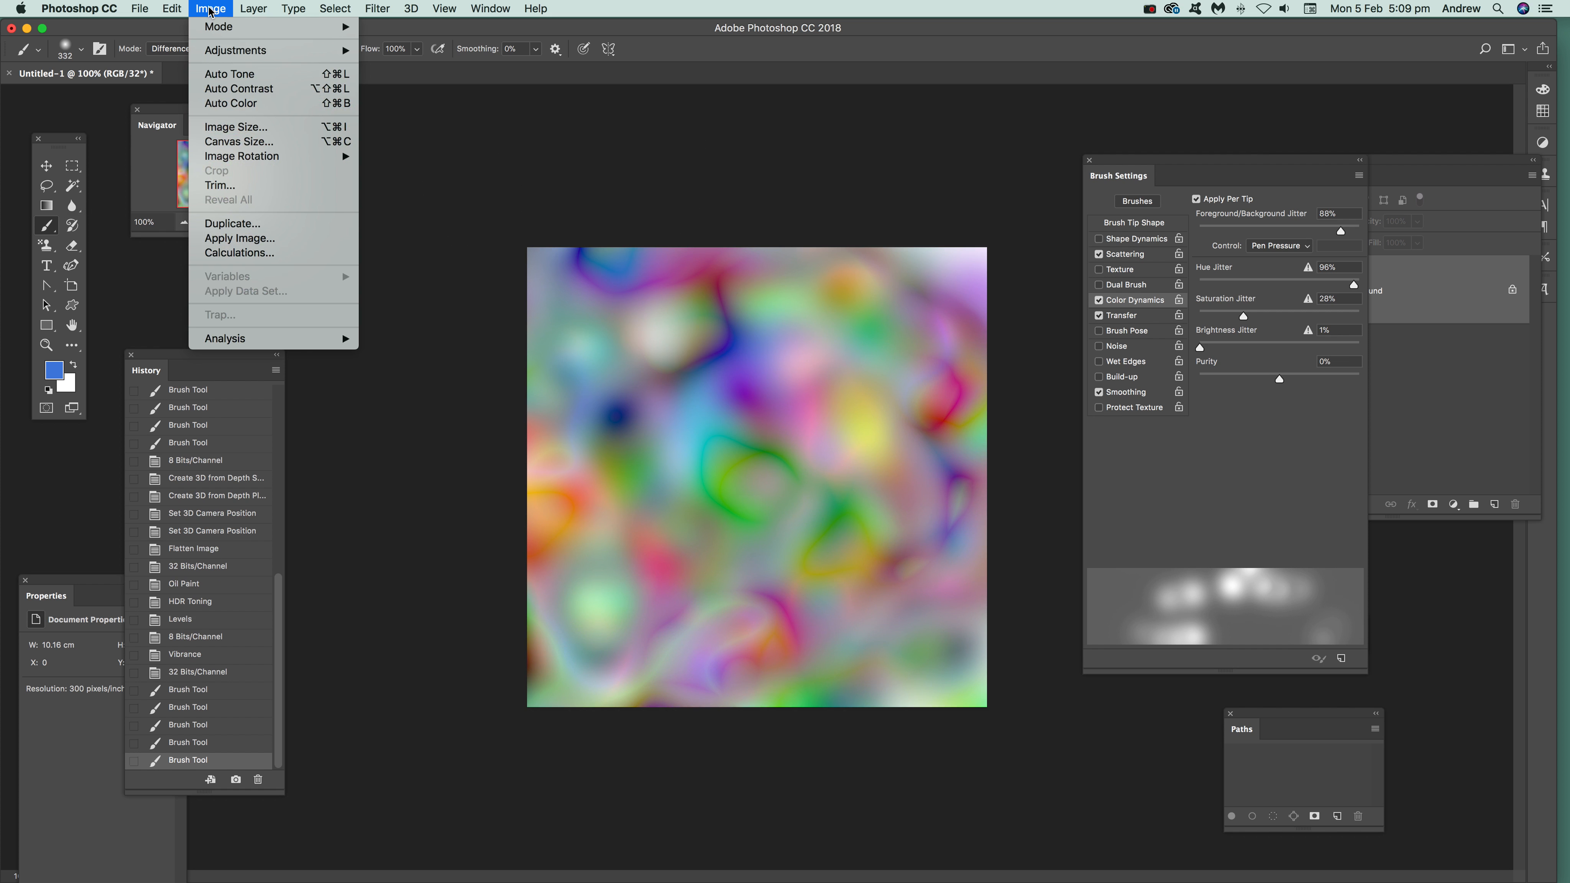
mouse_move(219, 28)
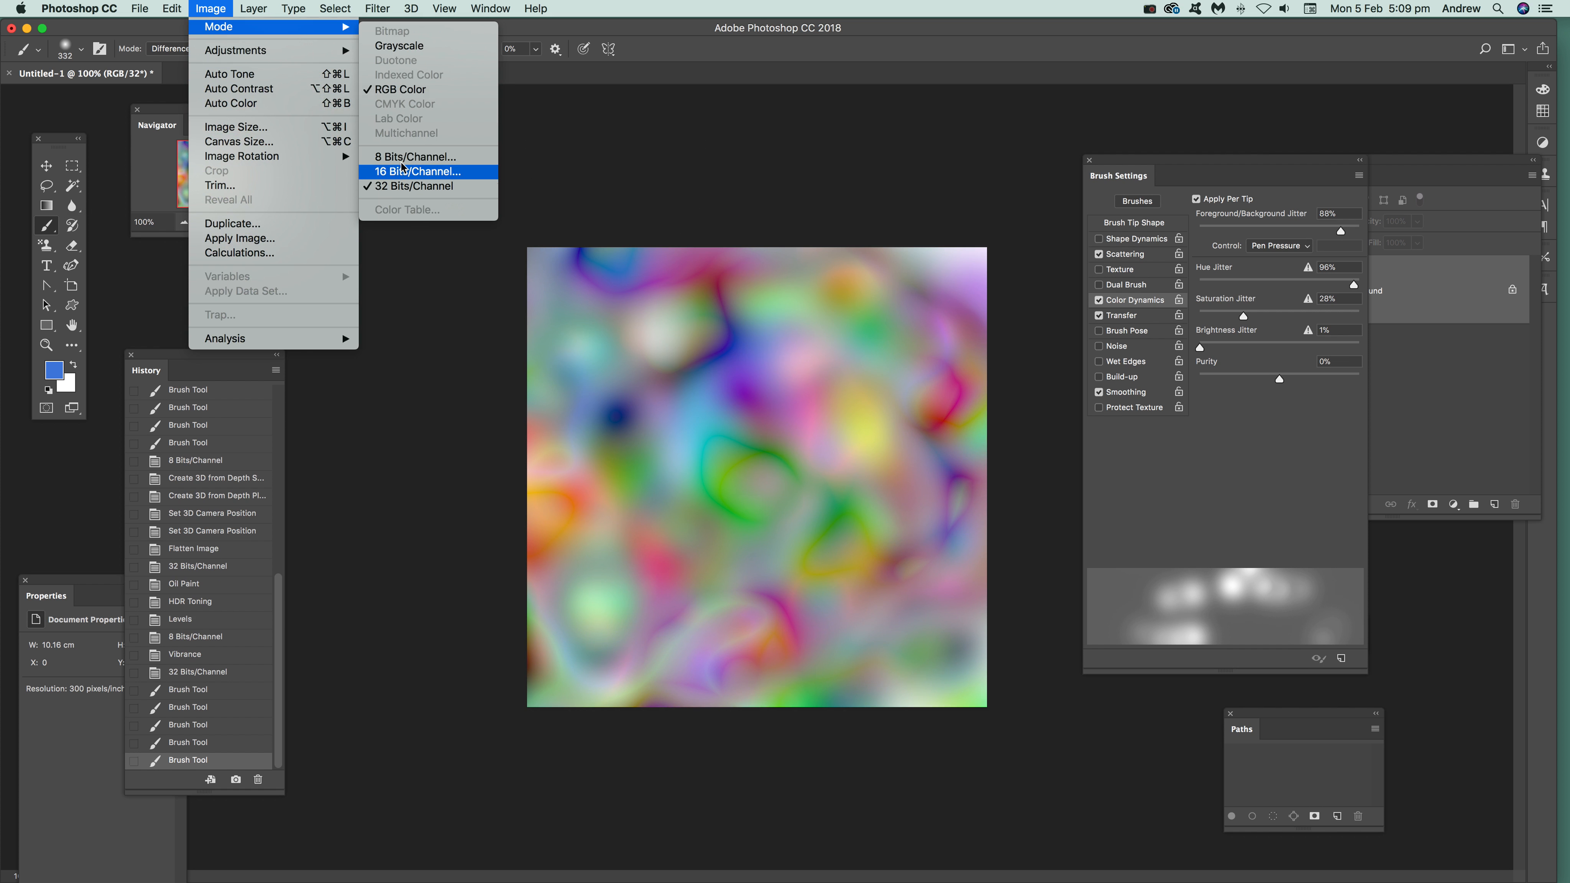
click(410, 157)
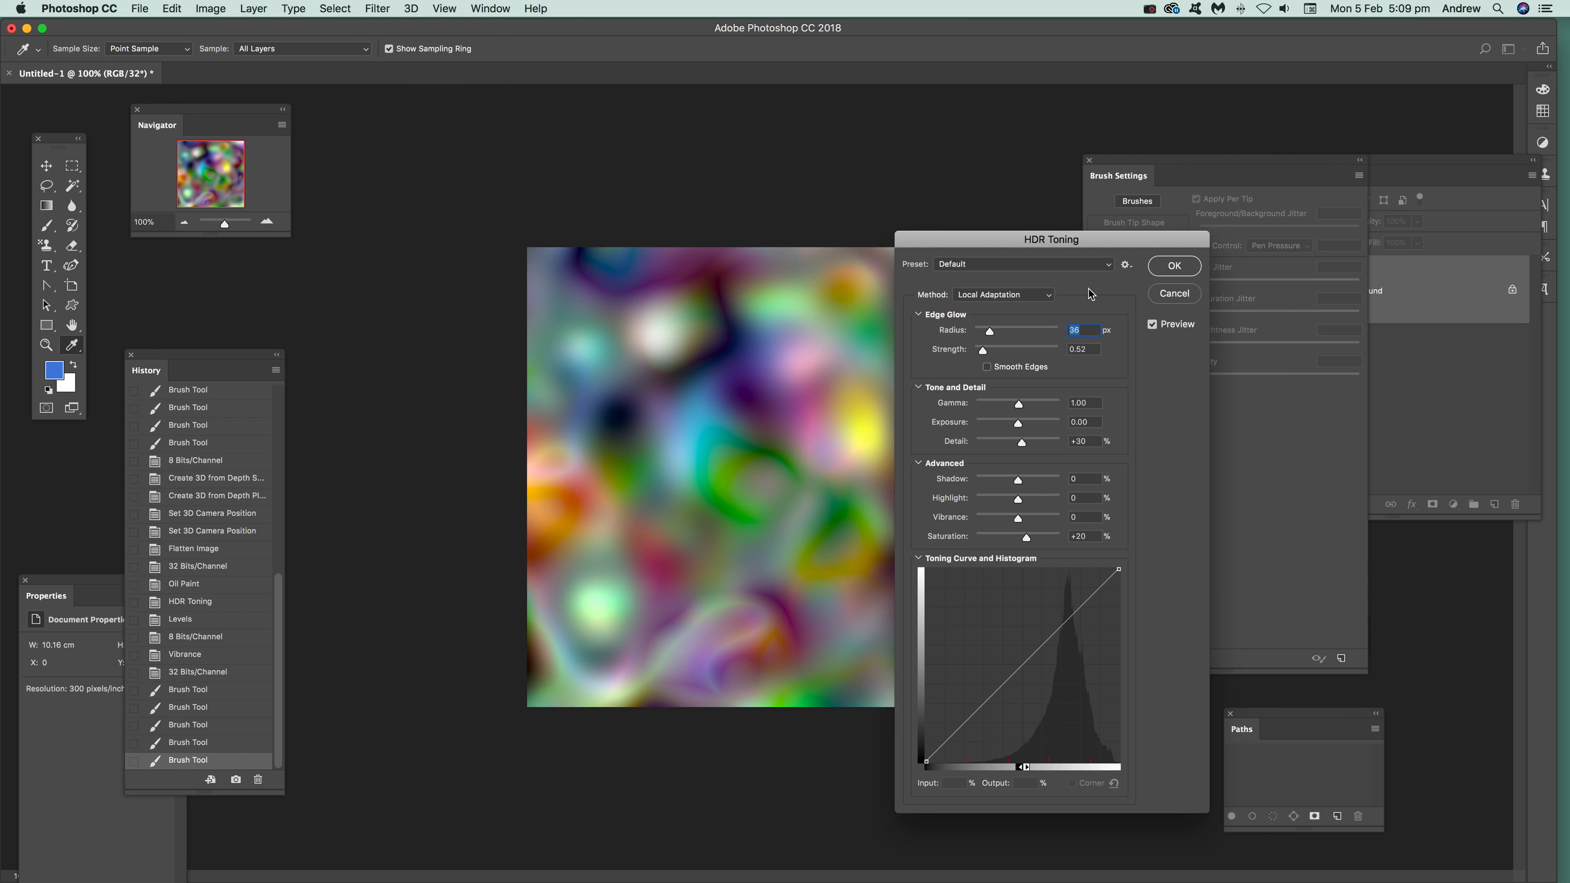
drag(1023, 243, 1105, 246)
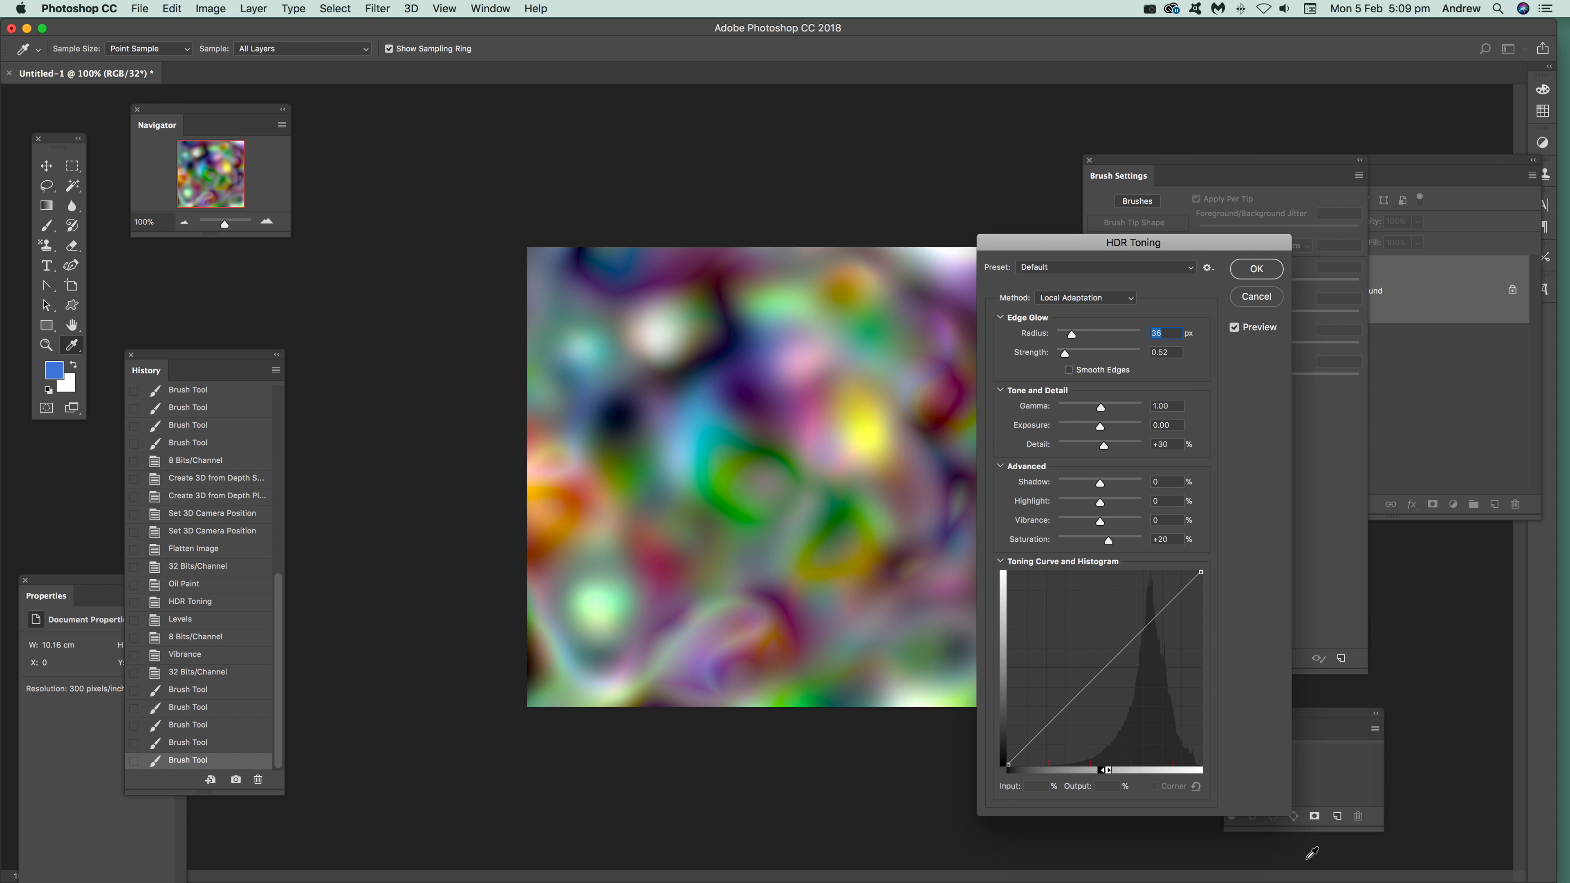
drag(1108, 669, 1088, 646)
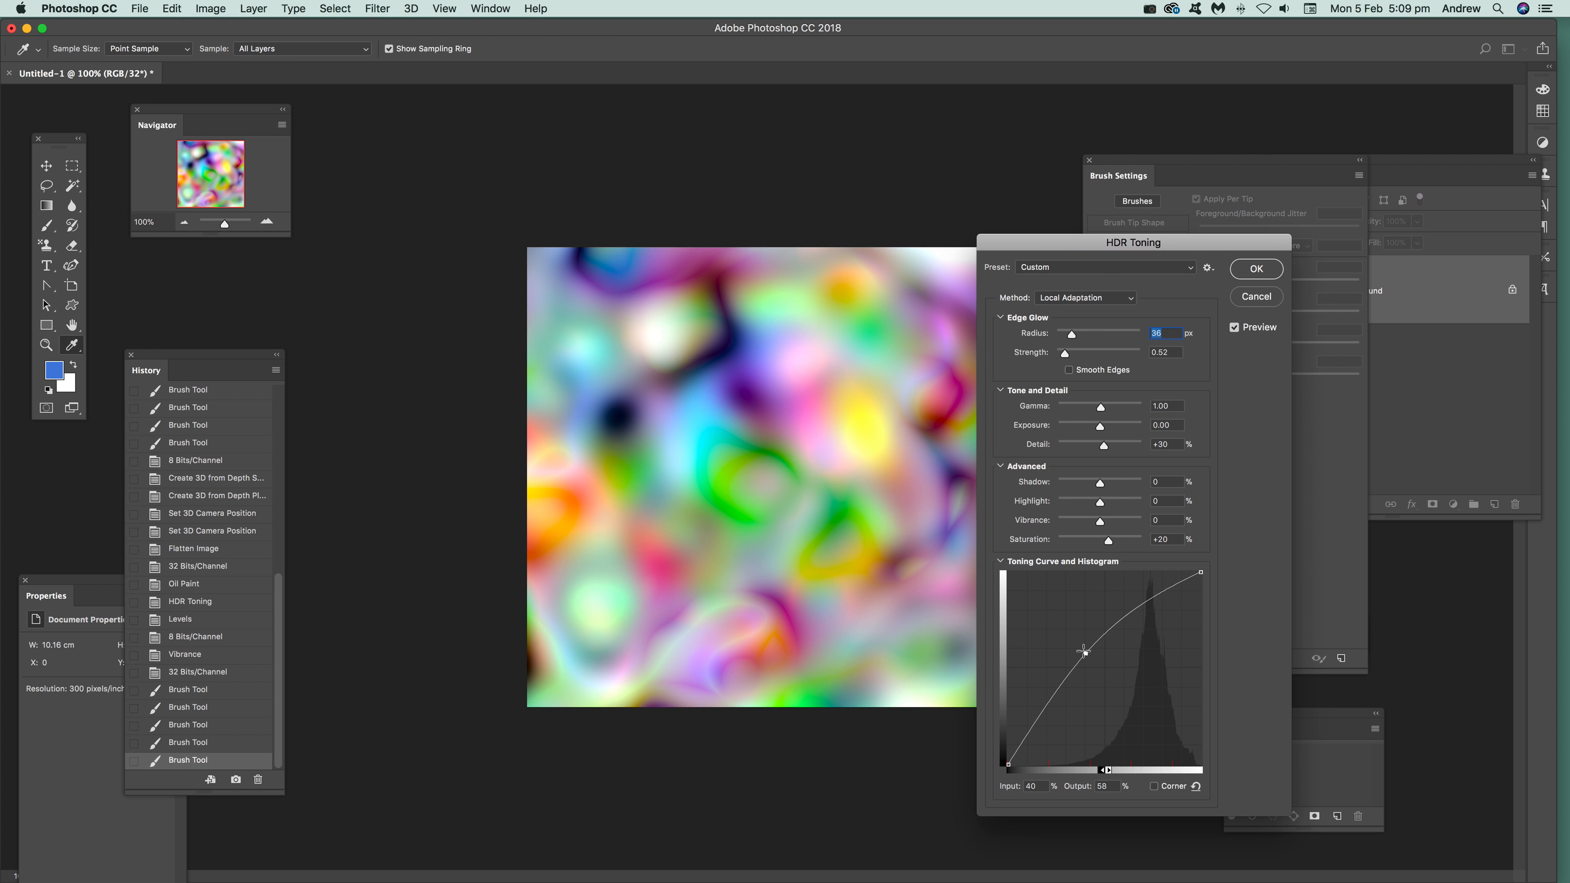
drag(1077, 661, 1076, 663)
click(1112, 540)
click(1107, 486)
click(1251, 270)
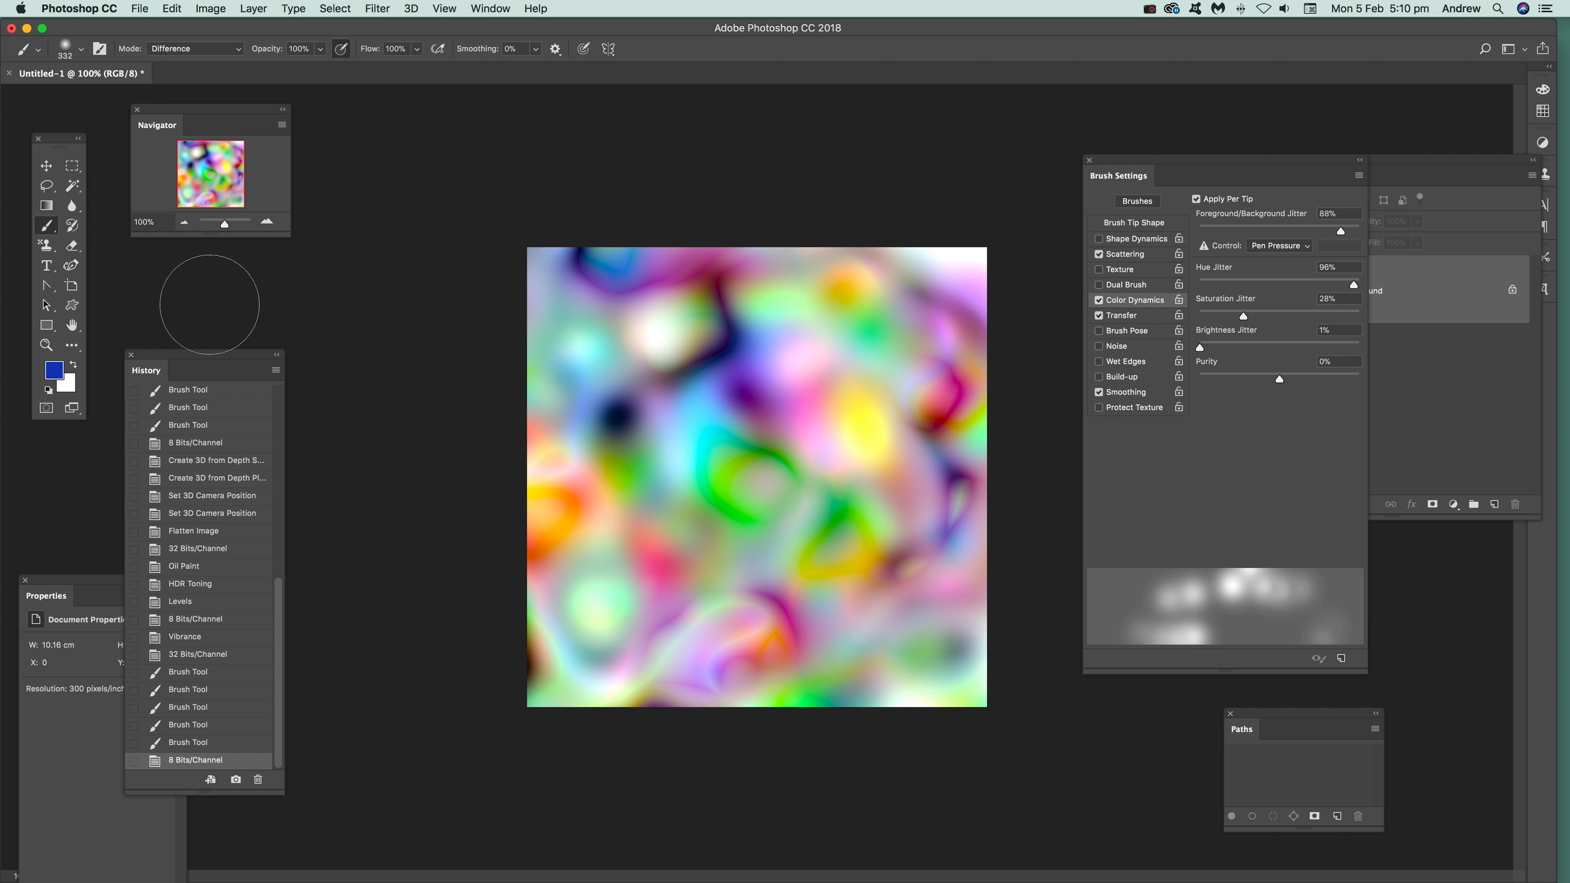
Restore the blank 32 Bits/Channel history state and draw a thin vertical blue rectangle near the canvas centre
click(194, 547)
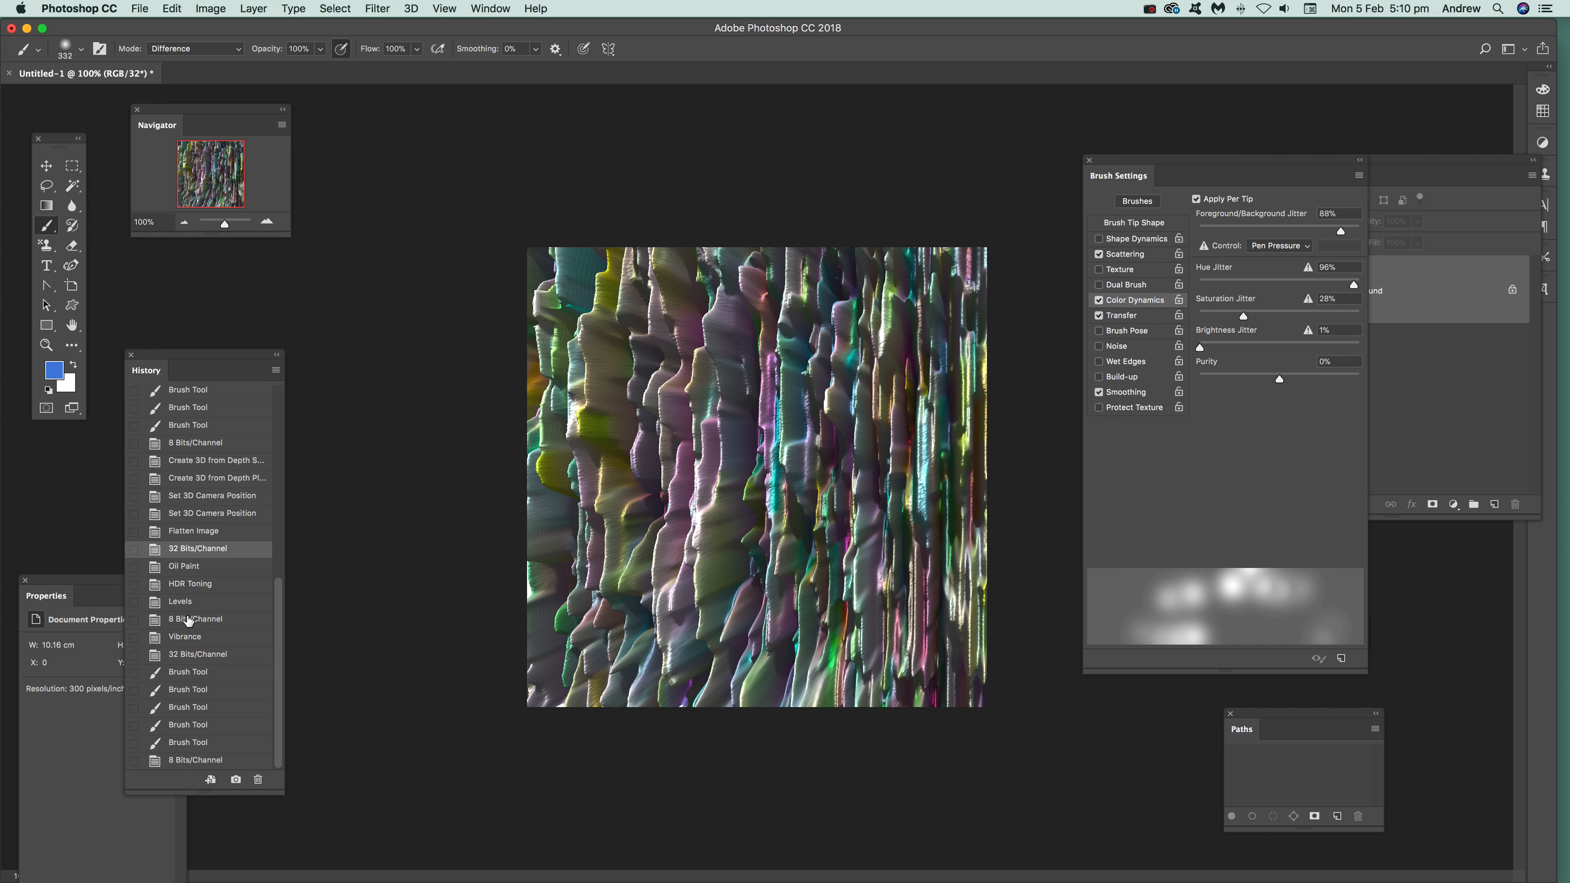
click(186, 655)
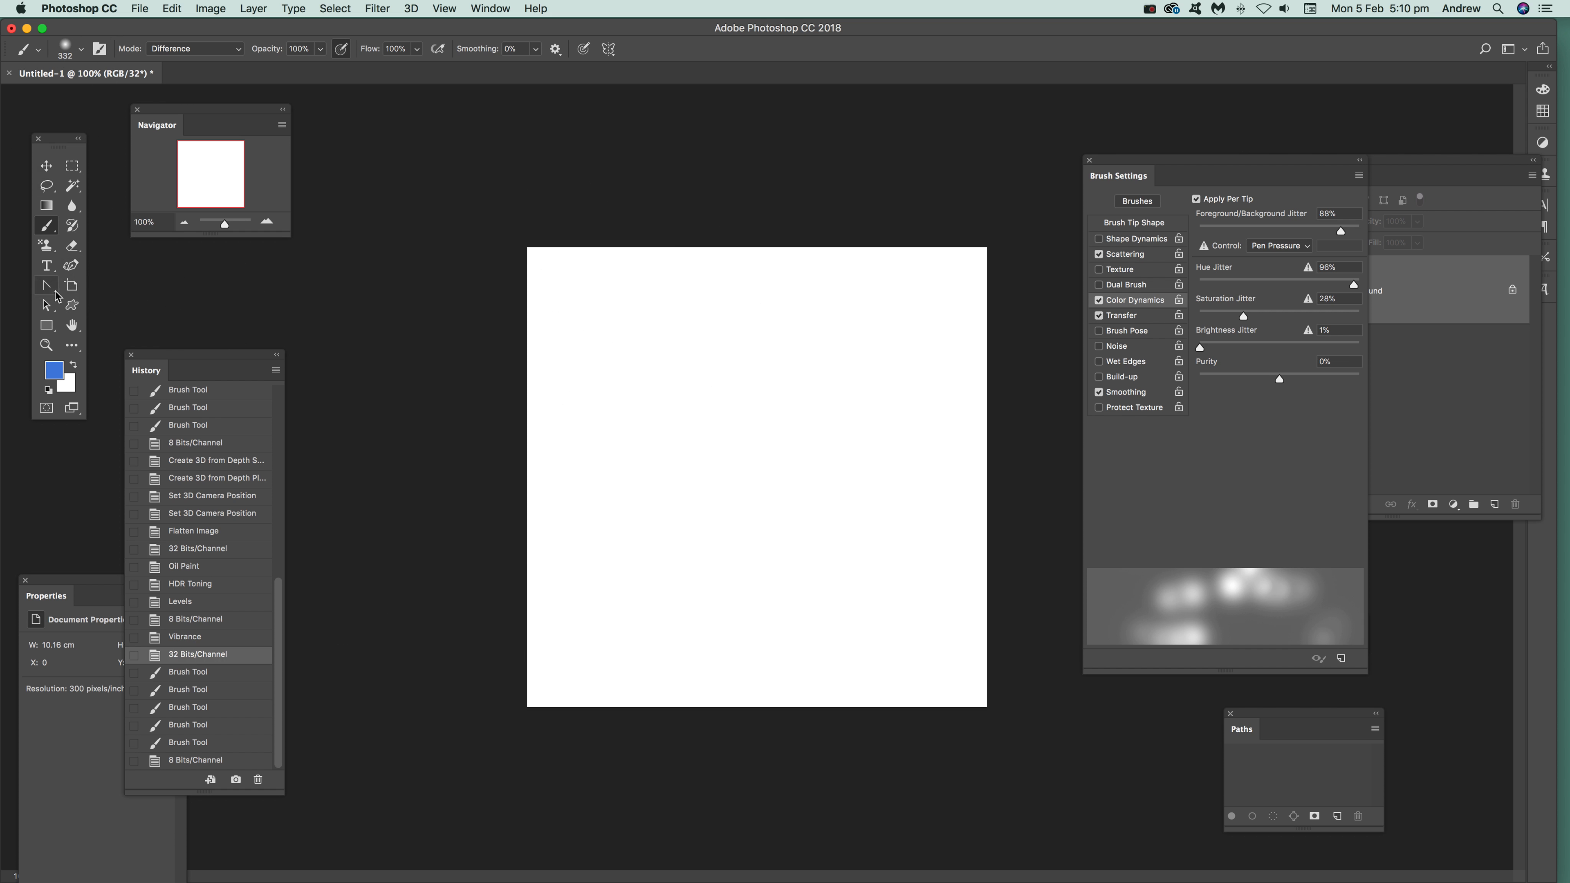
click(47, 329)
click(47, 327)
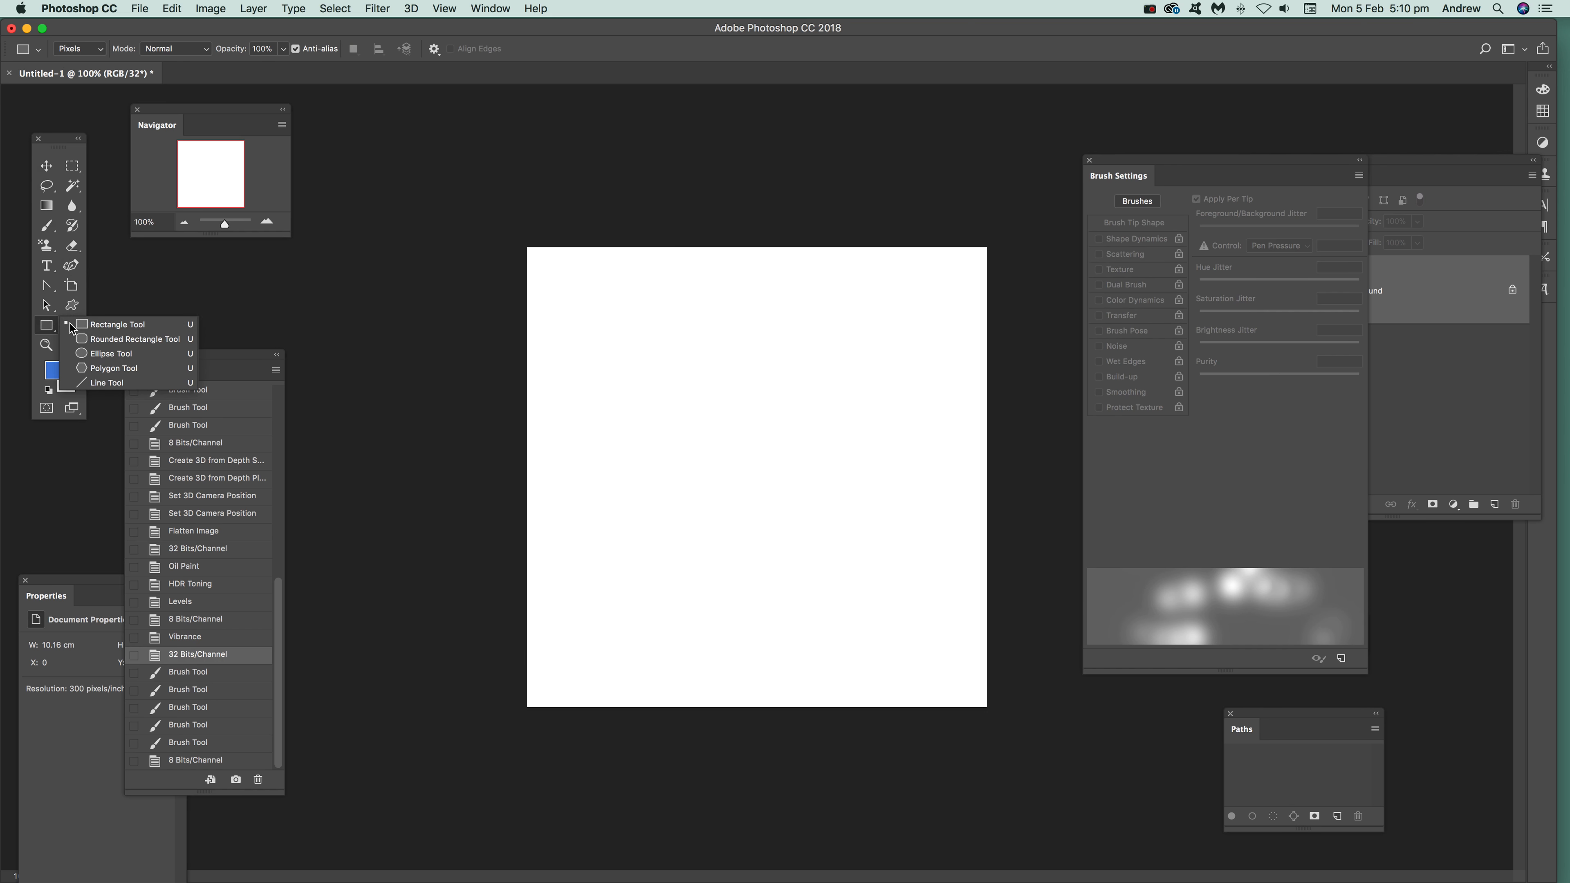
click(107, 328)
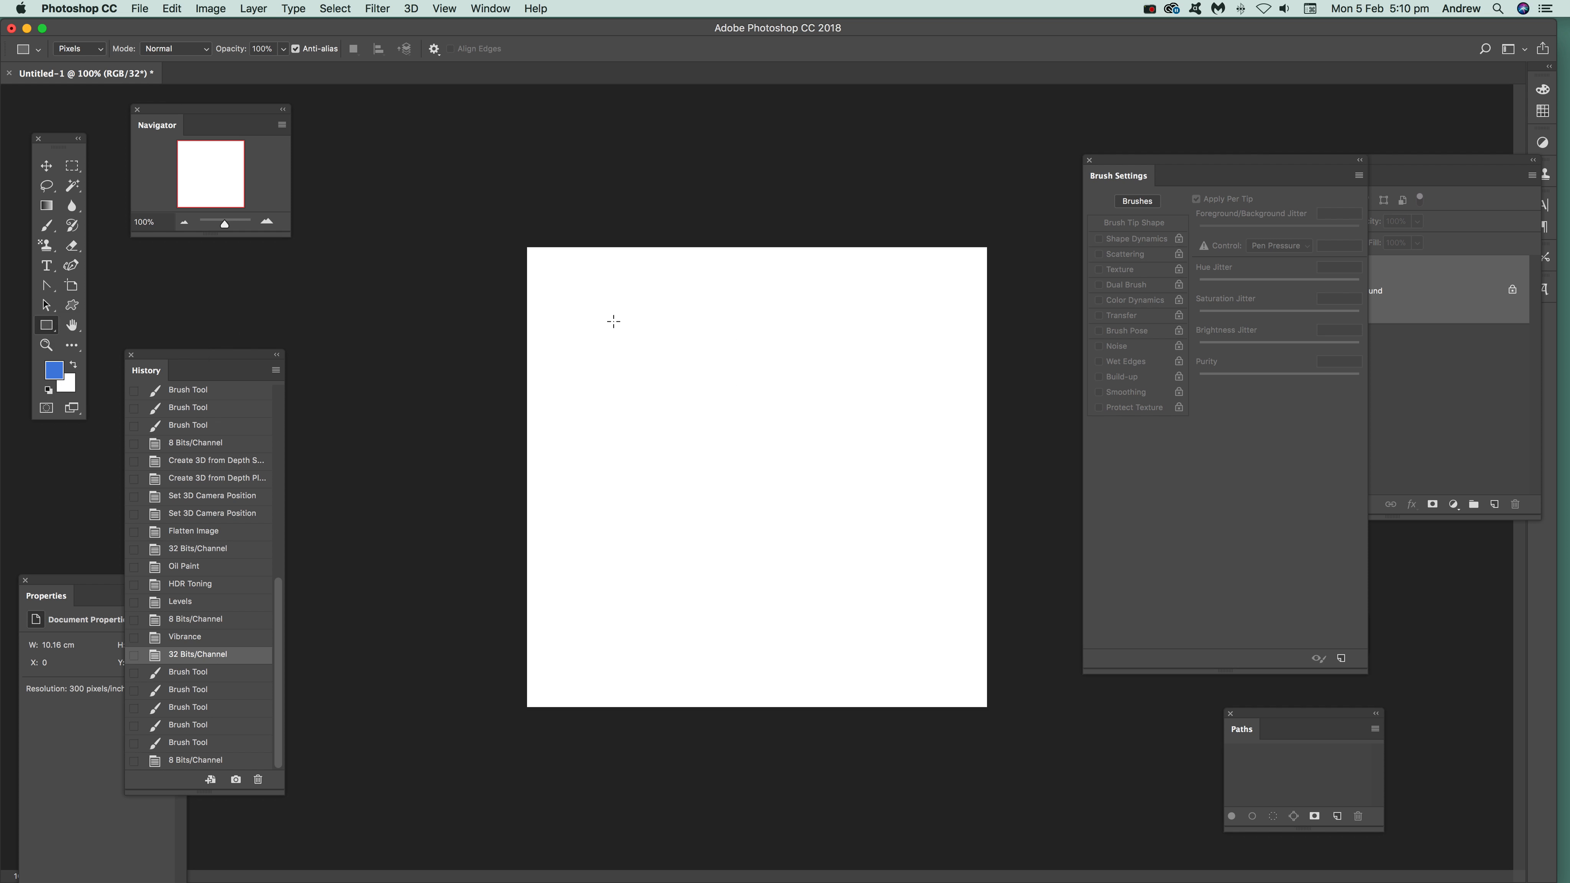
drag(723, 380, 730, 651)
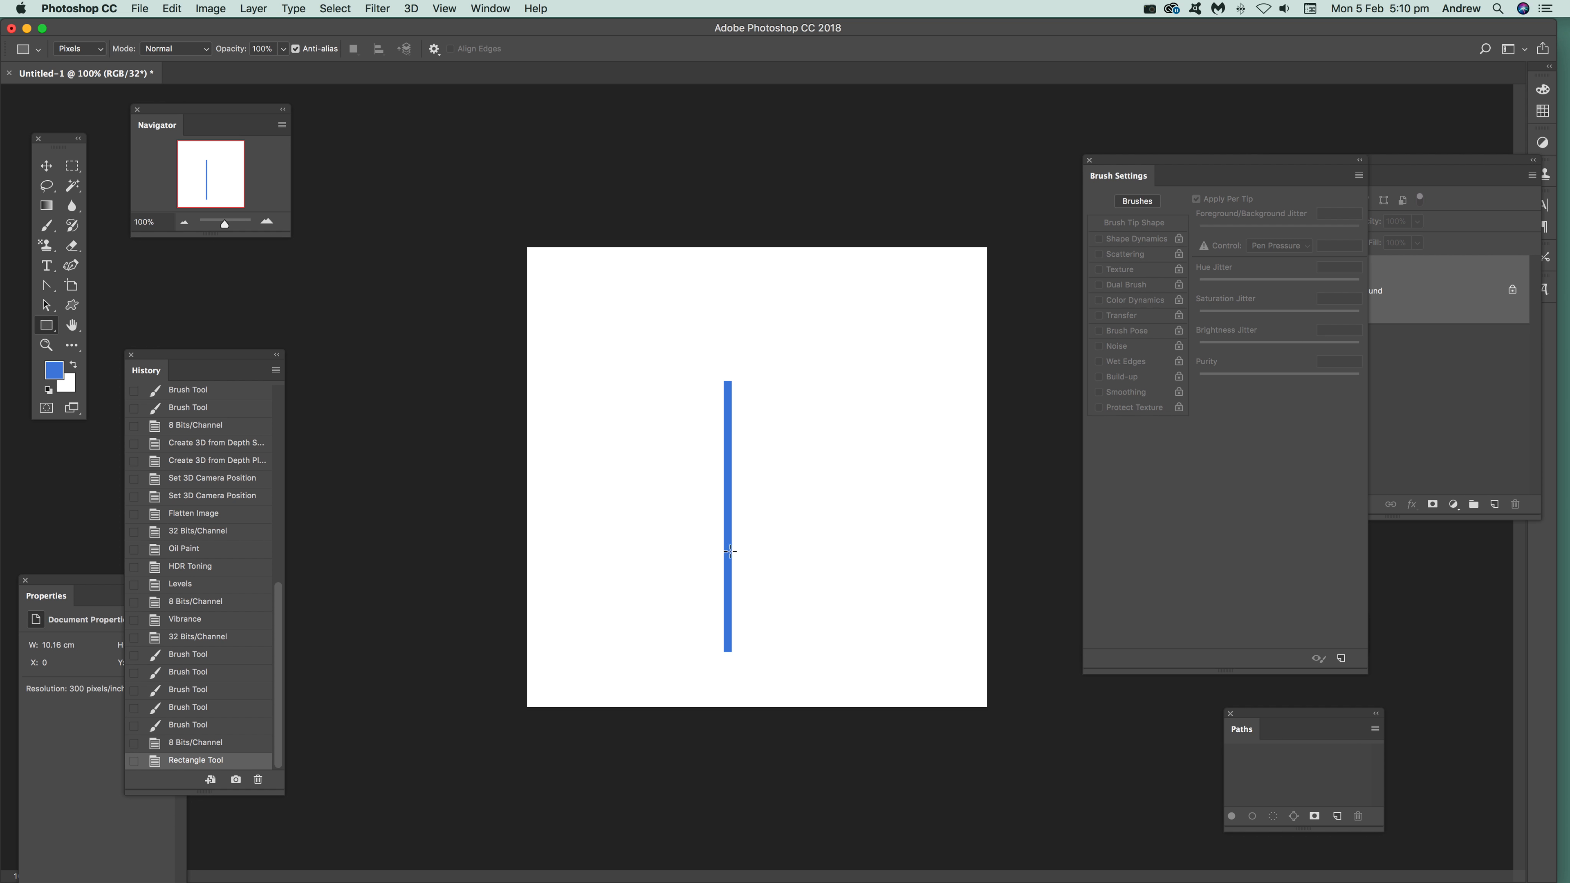
Apply a Gaussian Blur with a 9.1 pixel radius to soften the blue line
click(378, 9)
mouse_move(417, 193)
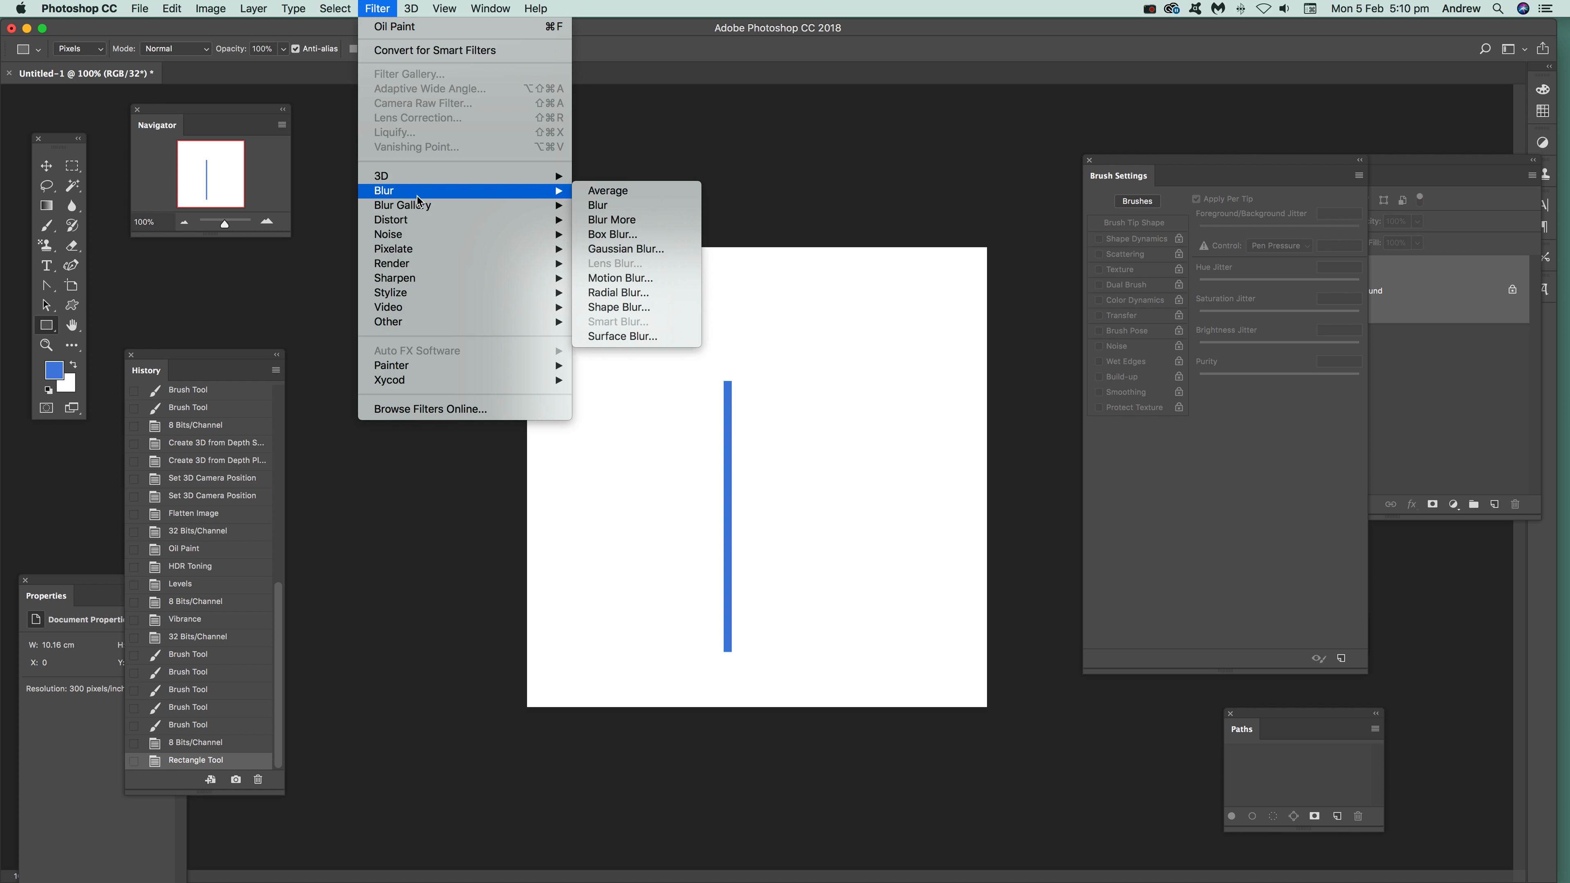
click(633, 235)
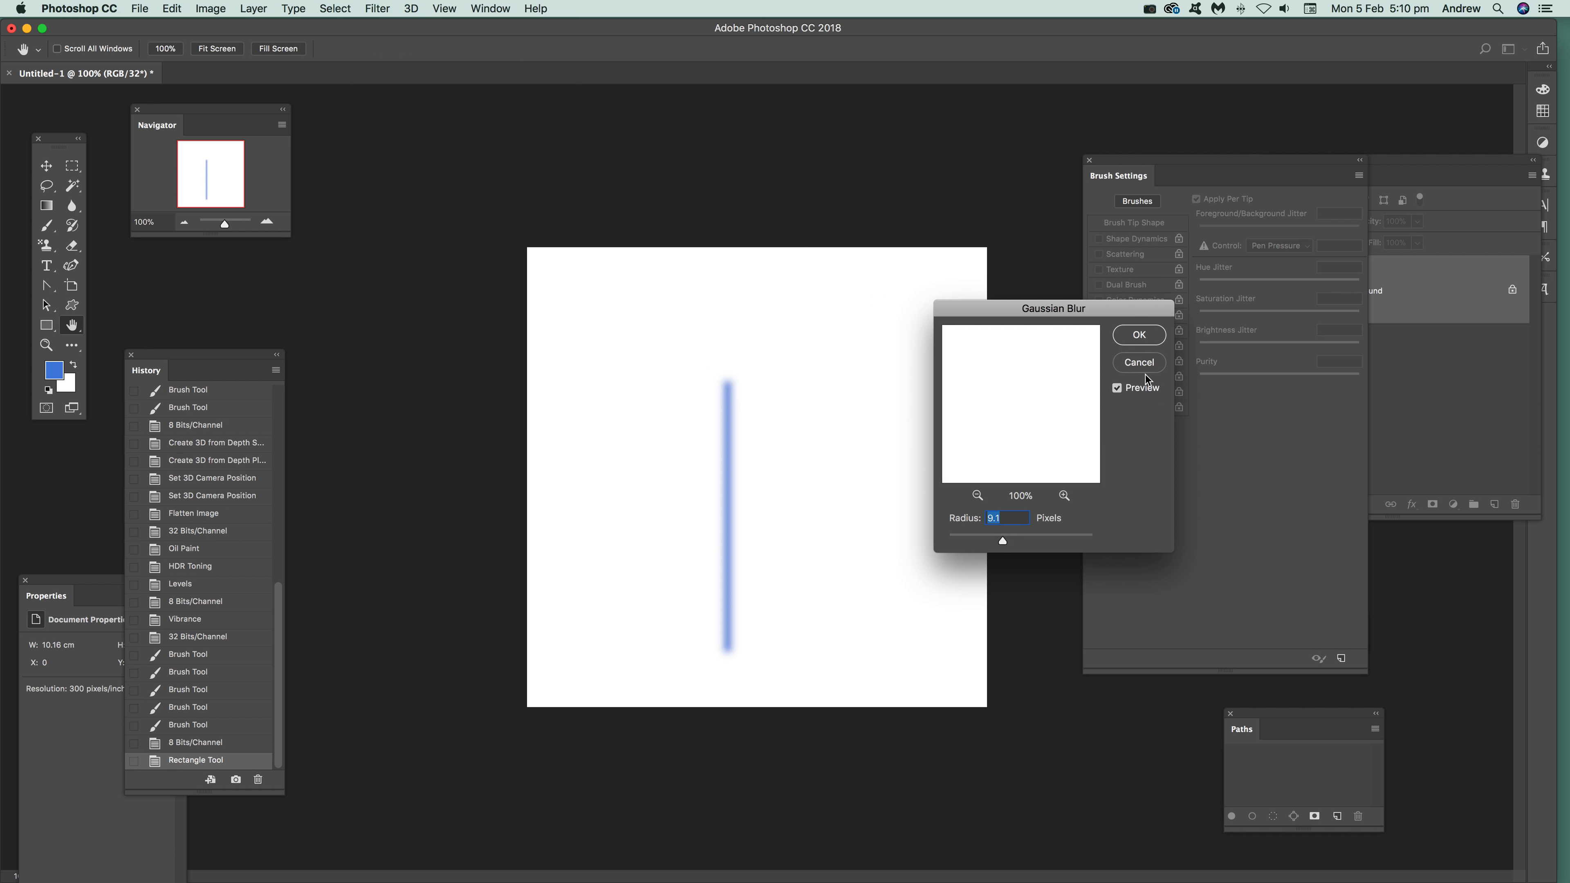
click(1139, 336)
Select the area around the blurred line with a rectangular marquee and define it as a brush preset with the default name
key(m)
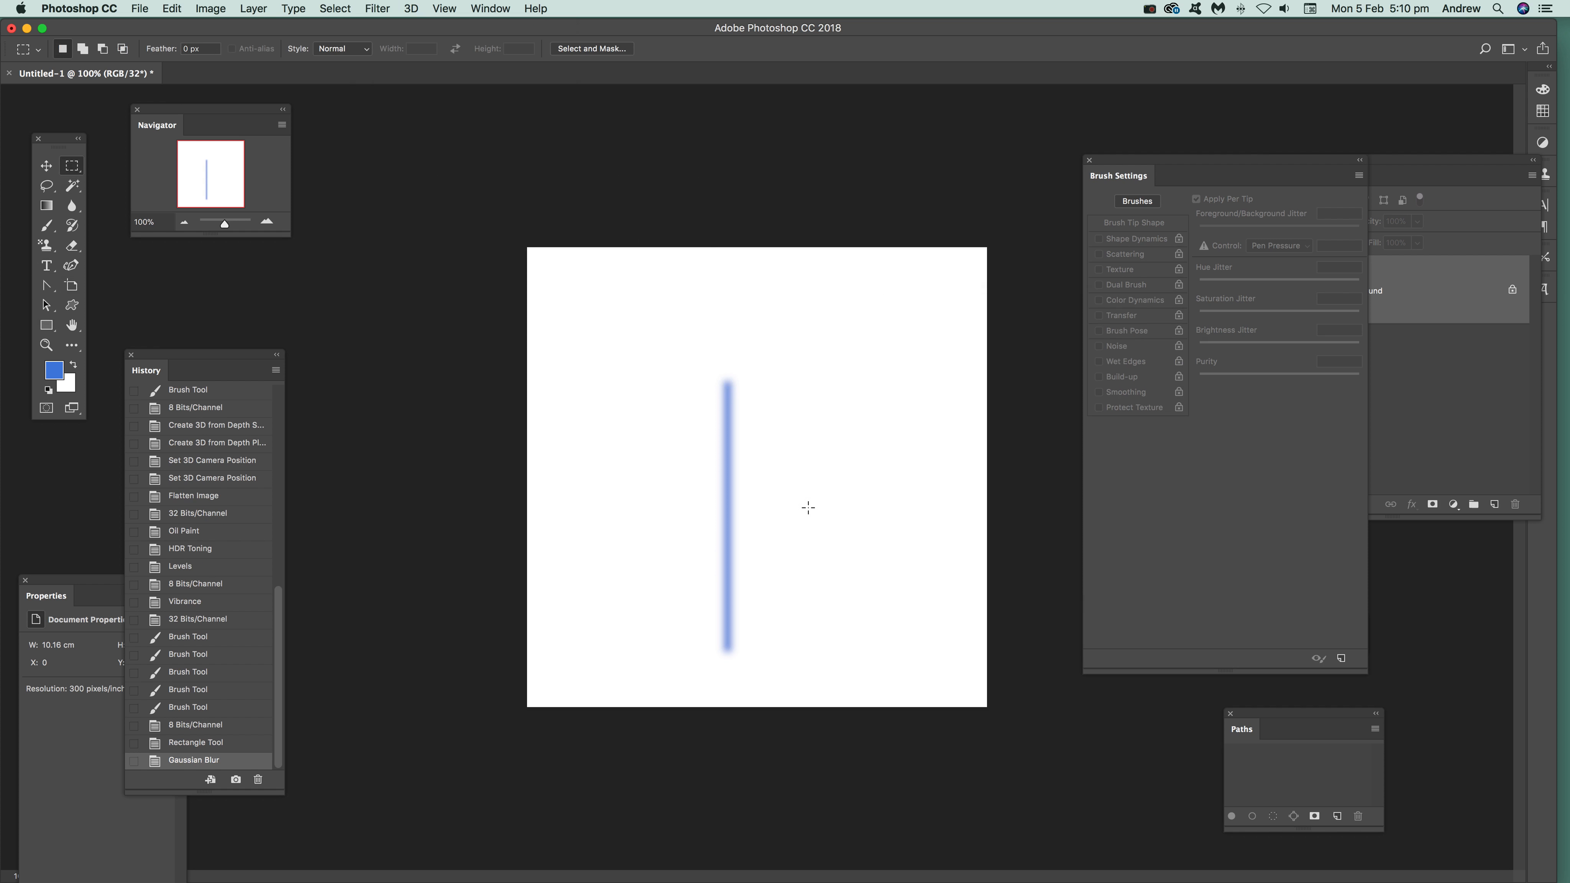
drag(676, 354, 783, 695)
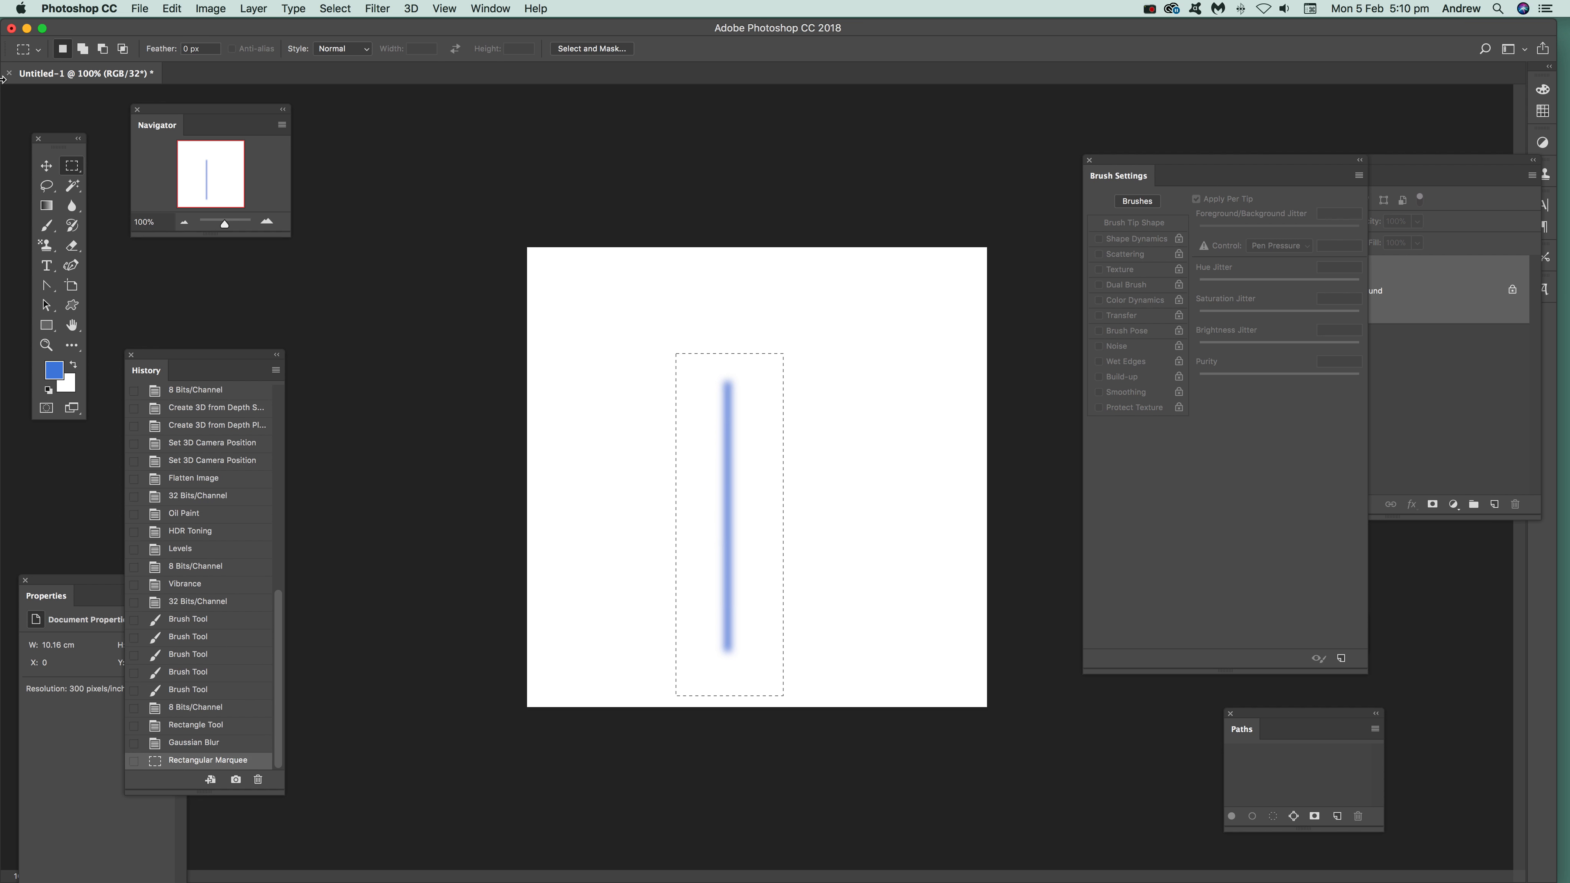
click(174, 8)
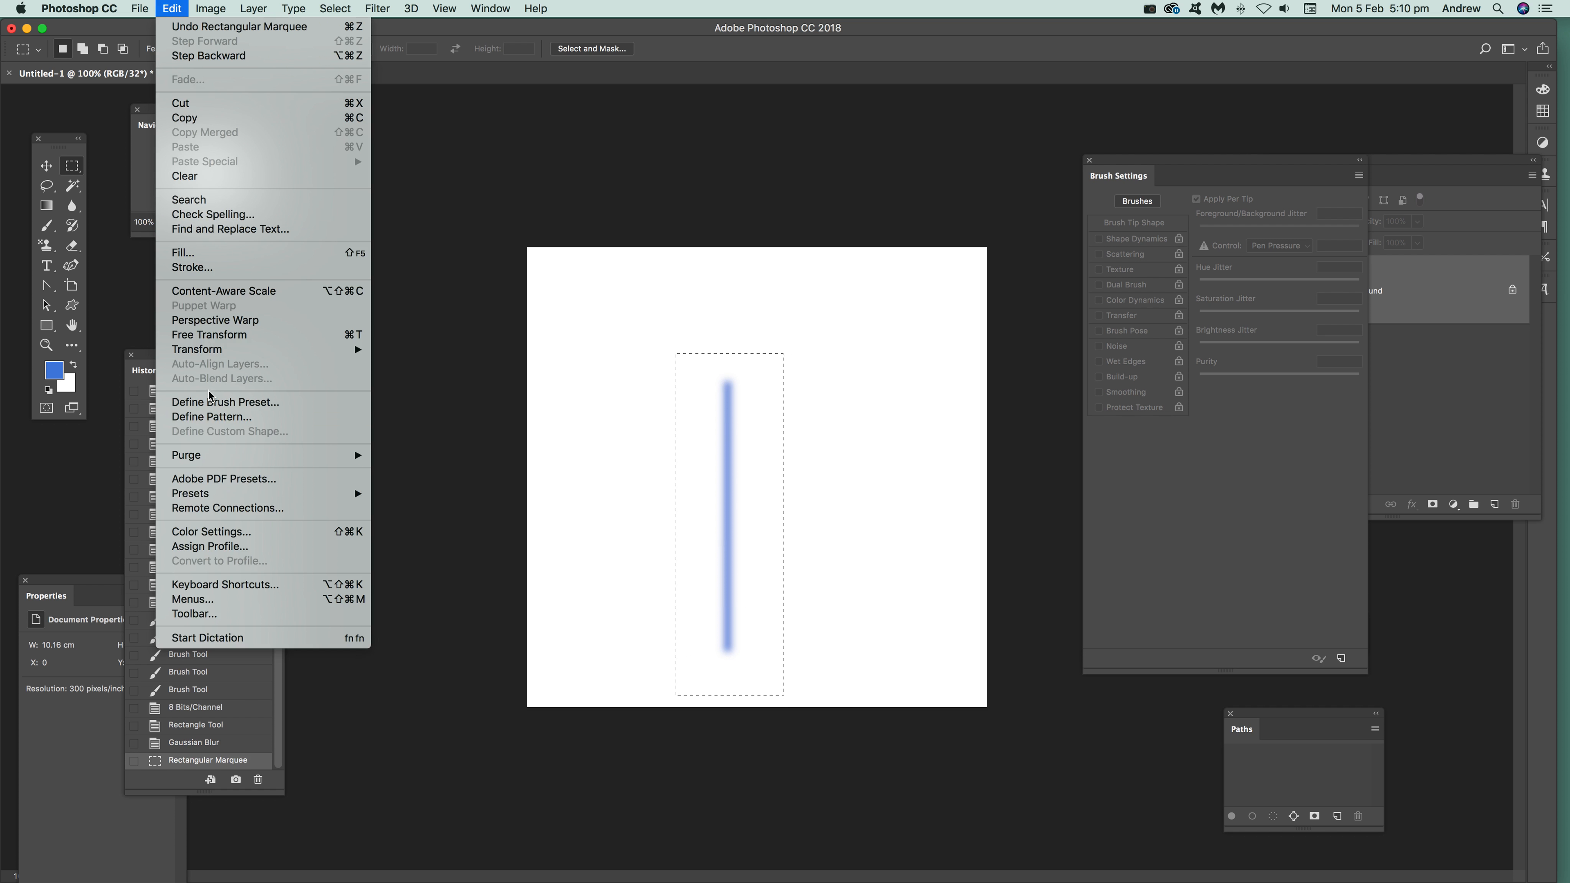
click(216, 404)
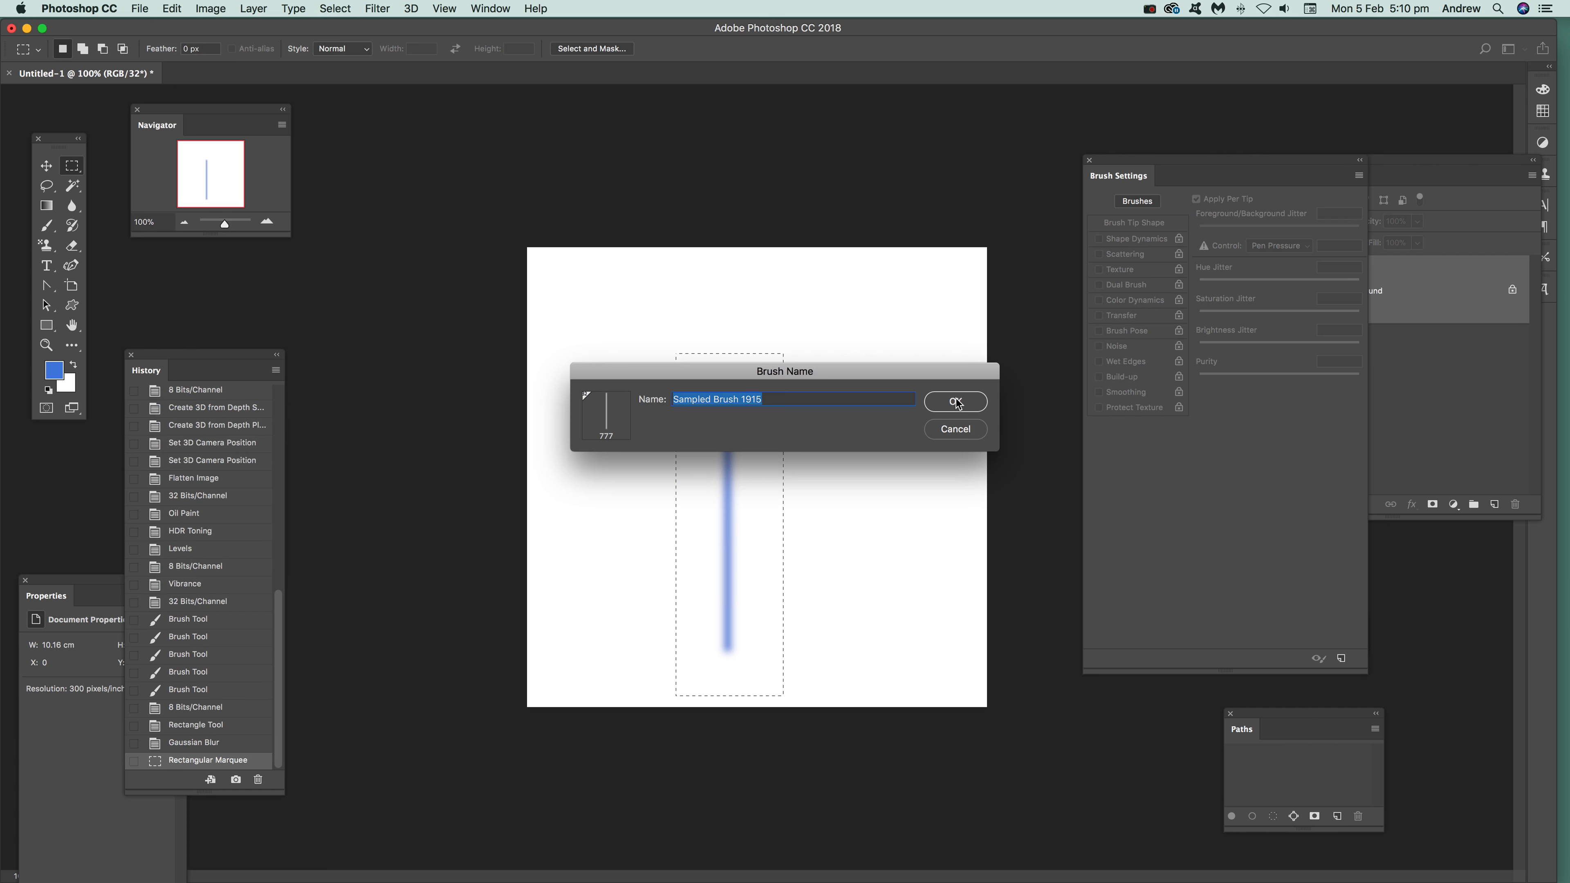
click(957, 402)
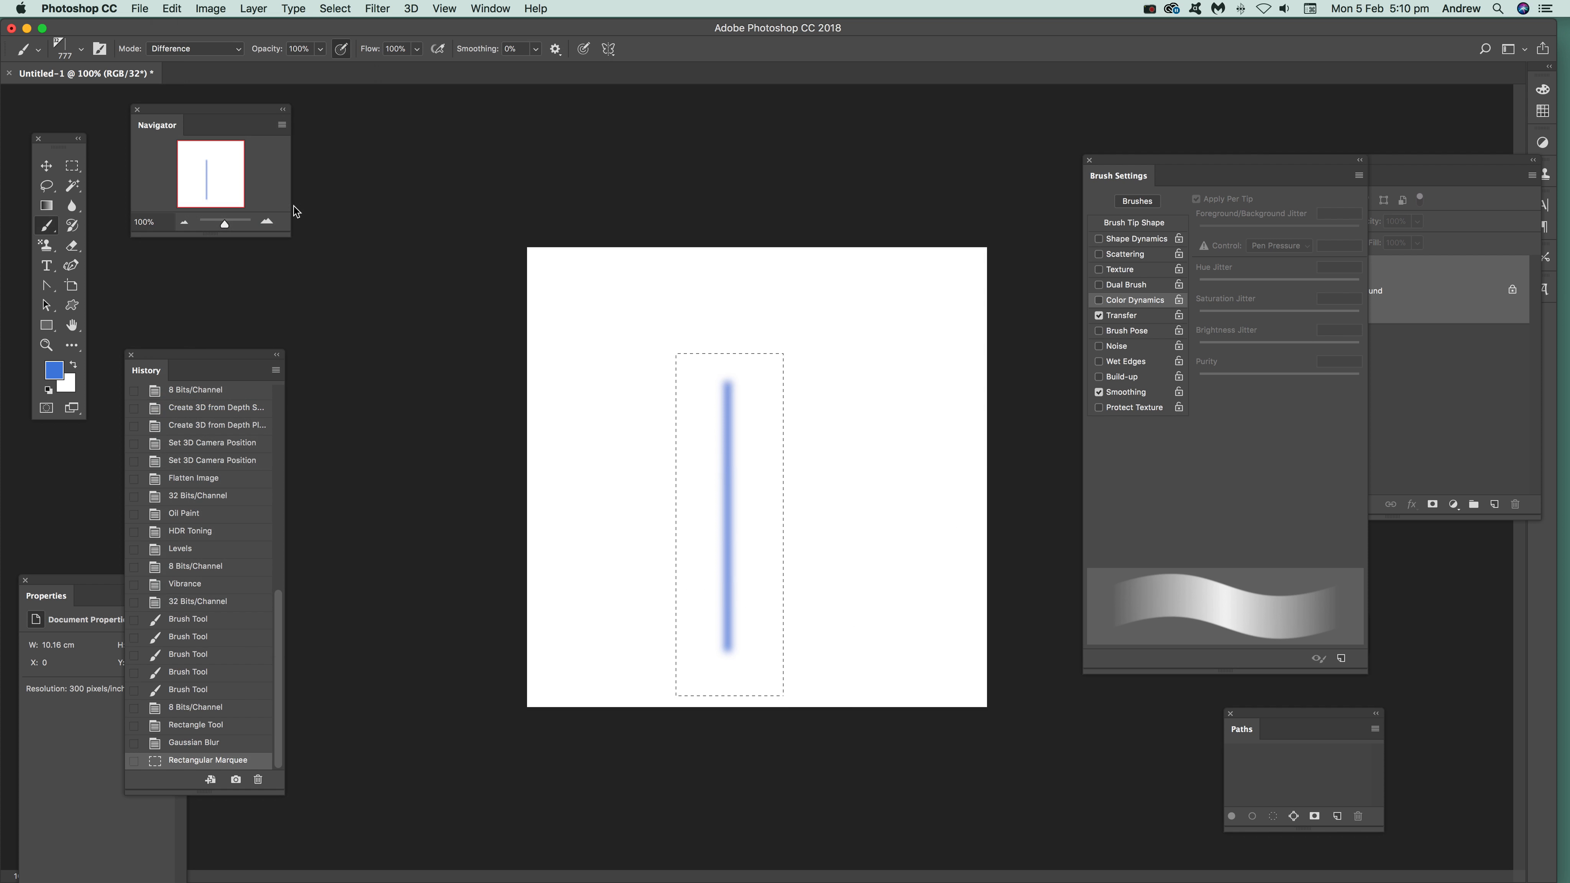
Return to the blank 32 Bits/Channel history state and check the new 777 px line brush among the presets
click(198, 602)
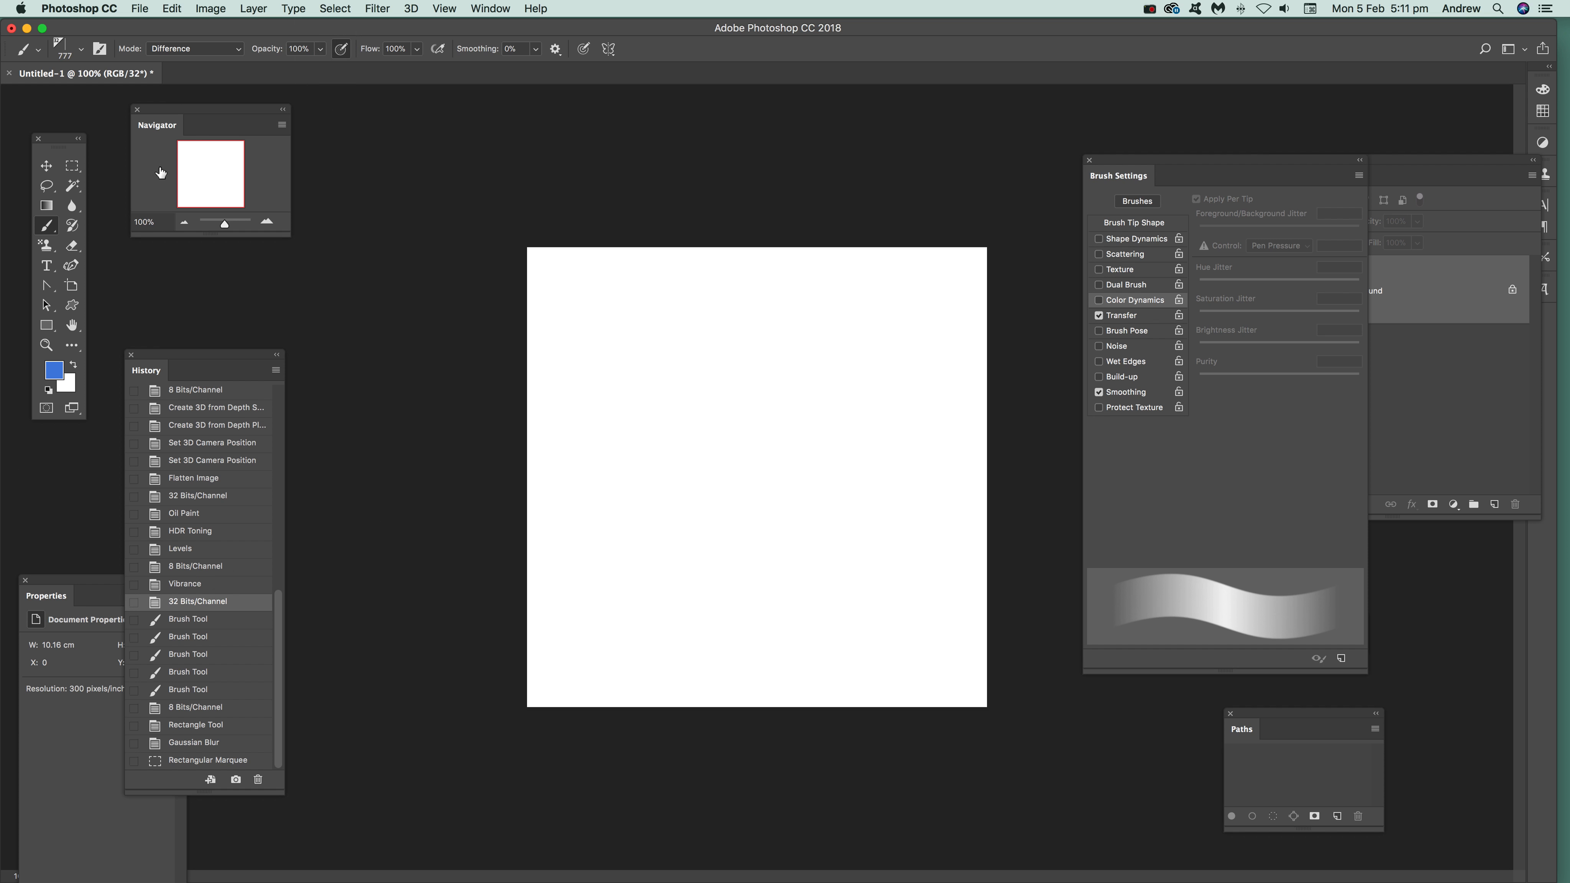
click(81, 52)
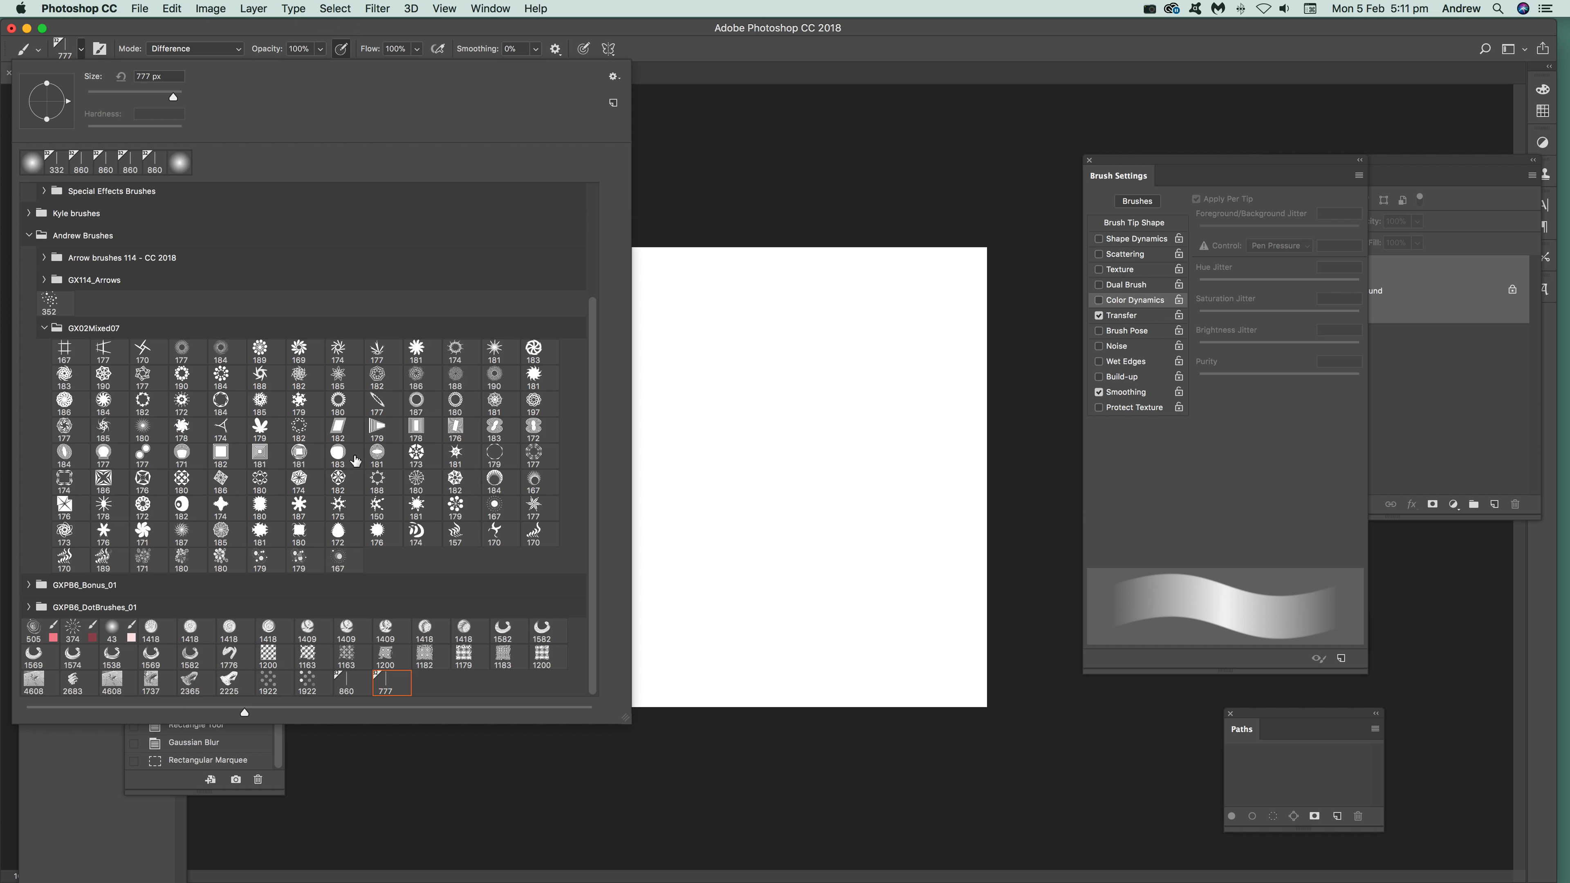
click(831, 72)
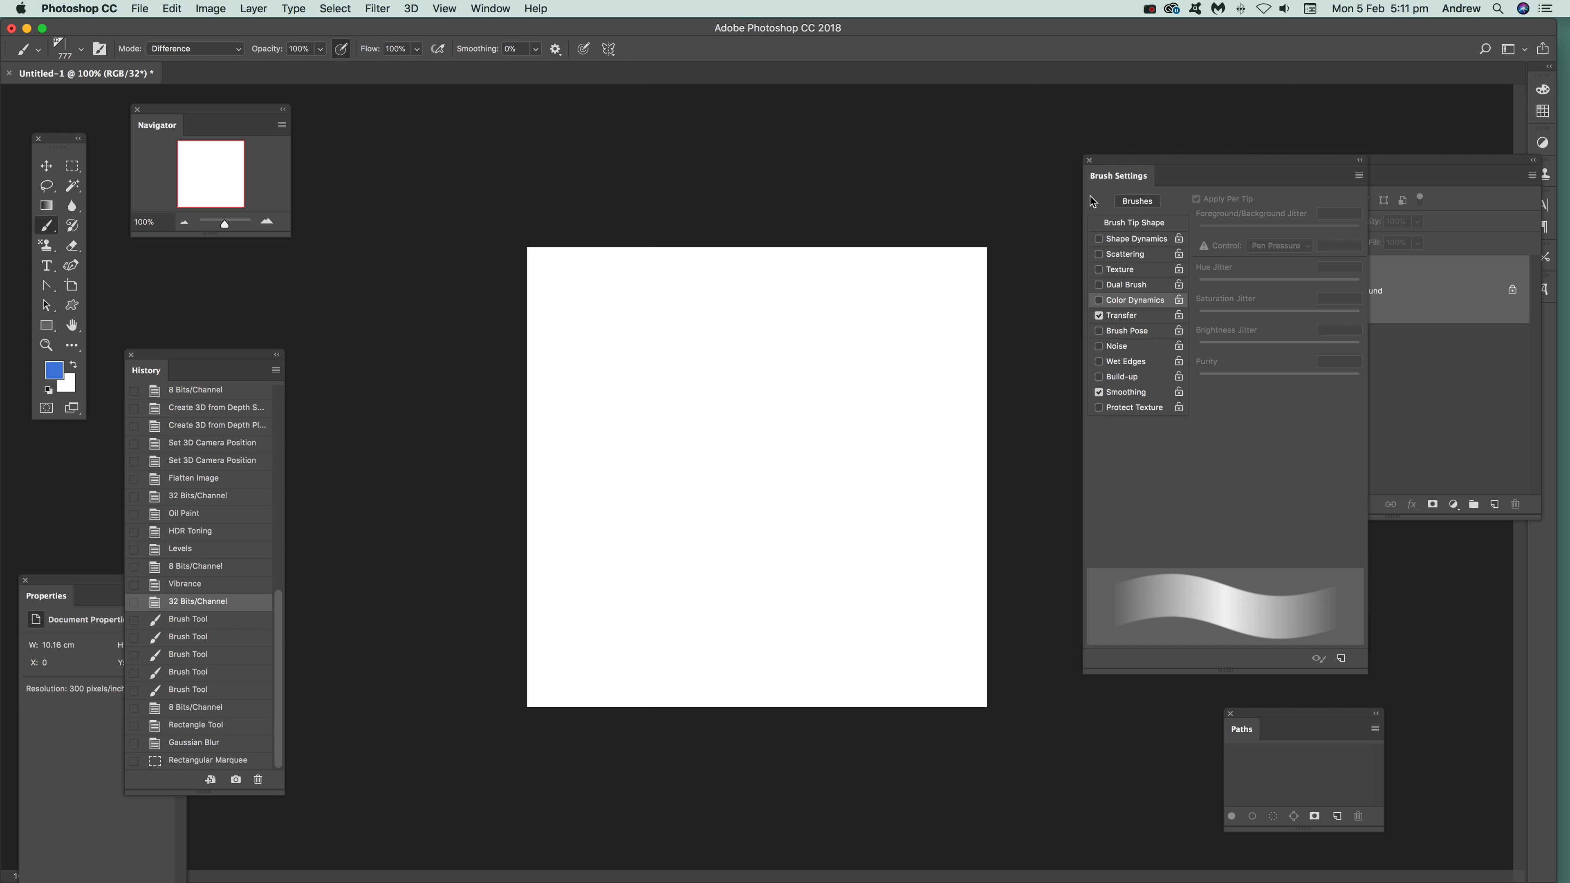
Enable Scattering at 294% and Color Dynamics for the line brush, and fill the canvas with vertical multicoloured strokes
click(1124, 256)
drag(1239, 216, 1247, 214)
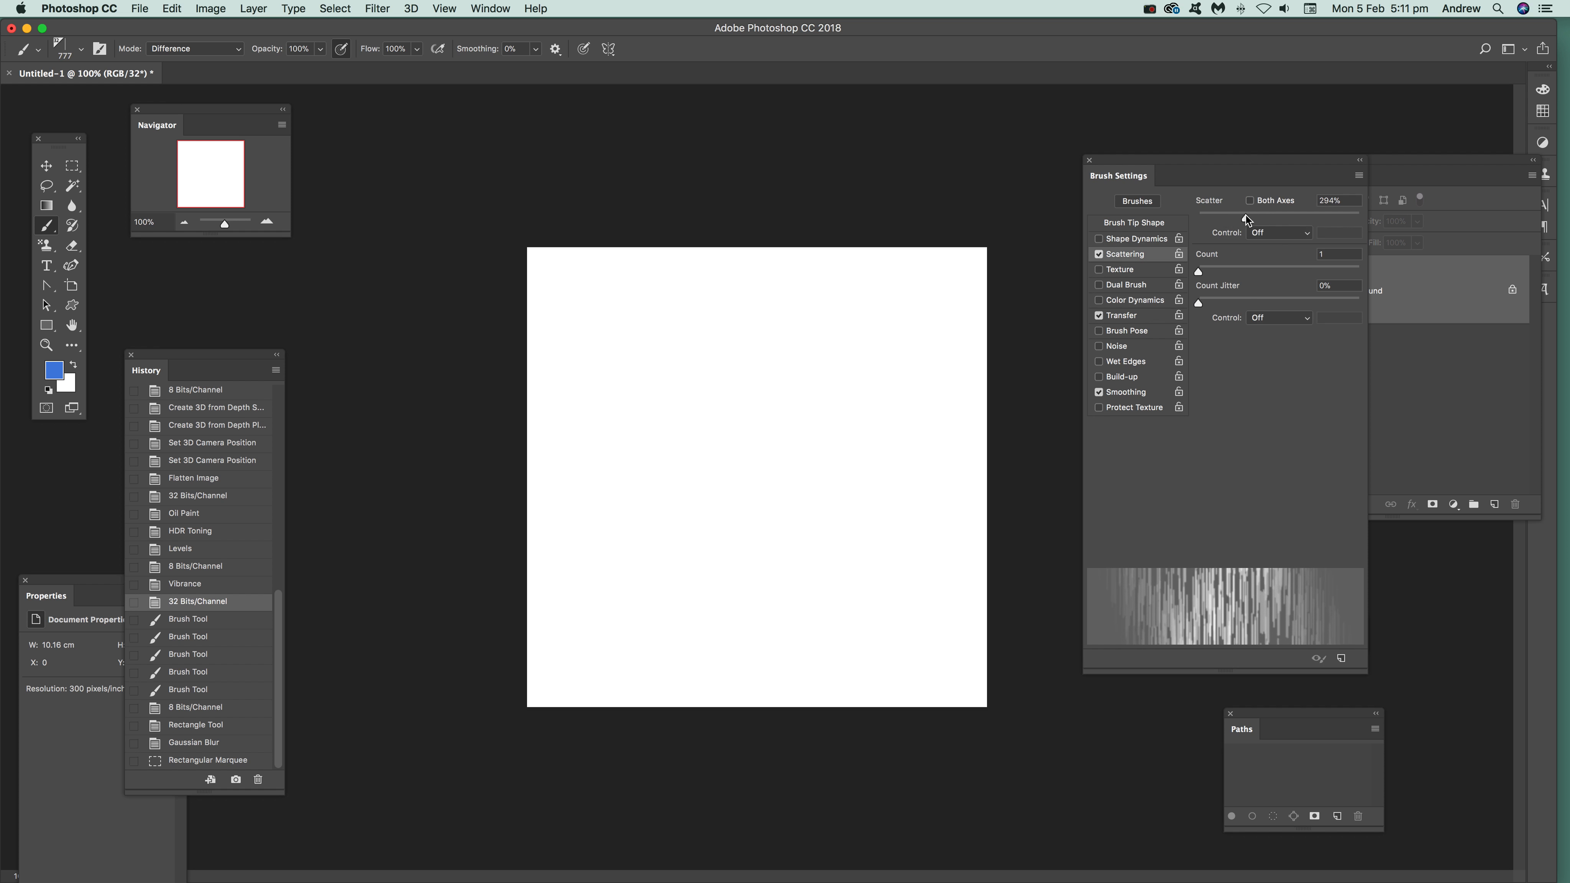
click(1137, 301)
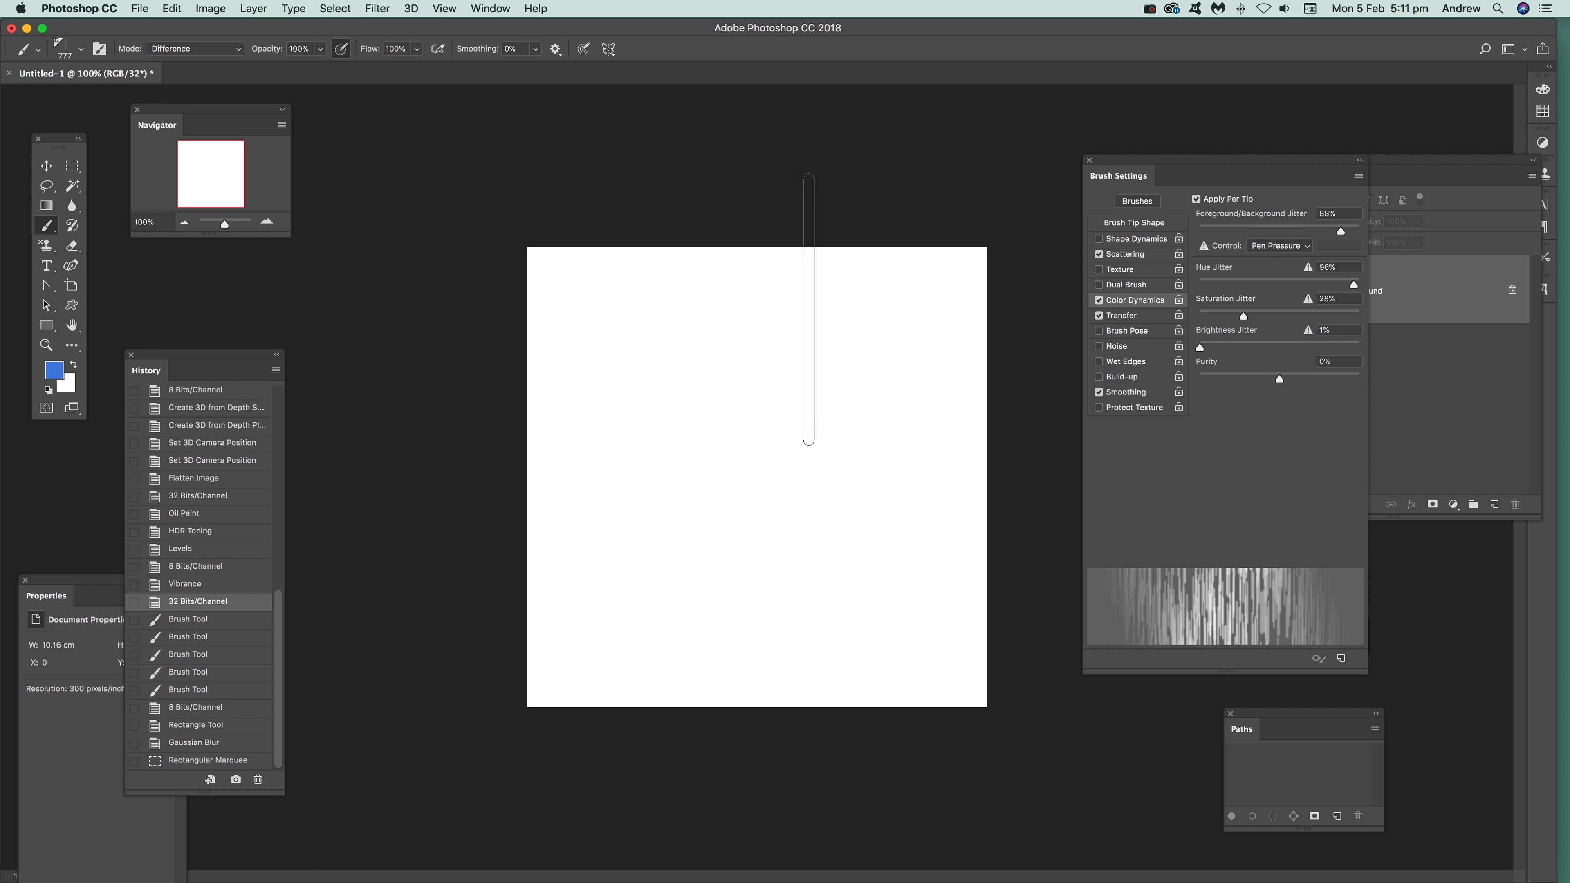
mouse_move(680, 393)
mouse_down()
mouse_move(884, 433)
mouse_move(705, 445)
mouse_move(755, 445)
mouse_move(773, 470)
mouse_move(928, 457)
mouse_move(680, 495)
mouse_move(783, 507)
mouse_move(680, 483)
mouse_move(896, 470)
mouse_move(594, 470)
mouse_move(646, 338)
mouse_move(519, 334)
mouse_move(535, 332)
mouse_move(556, 280)
mouse_move(823, 445)
mouse_move(777, 432)
mouse_move(680, 532)
mouse_move(853, 556)
mouse_move(934, 623)
mouse_move(952, 532)
mouse_move(914, 538)
mouse_move(927, 532)
mouse_up()
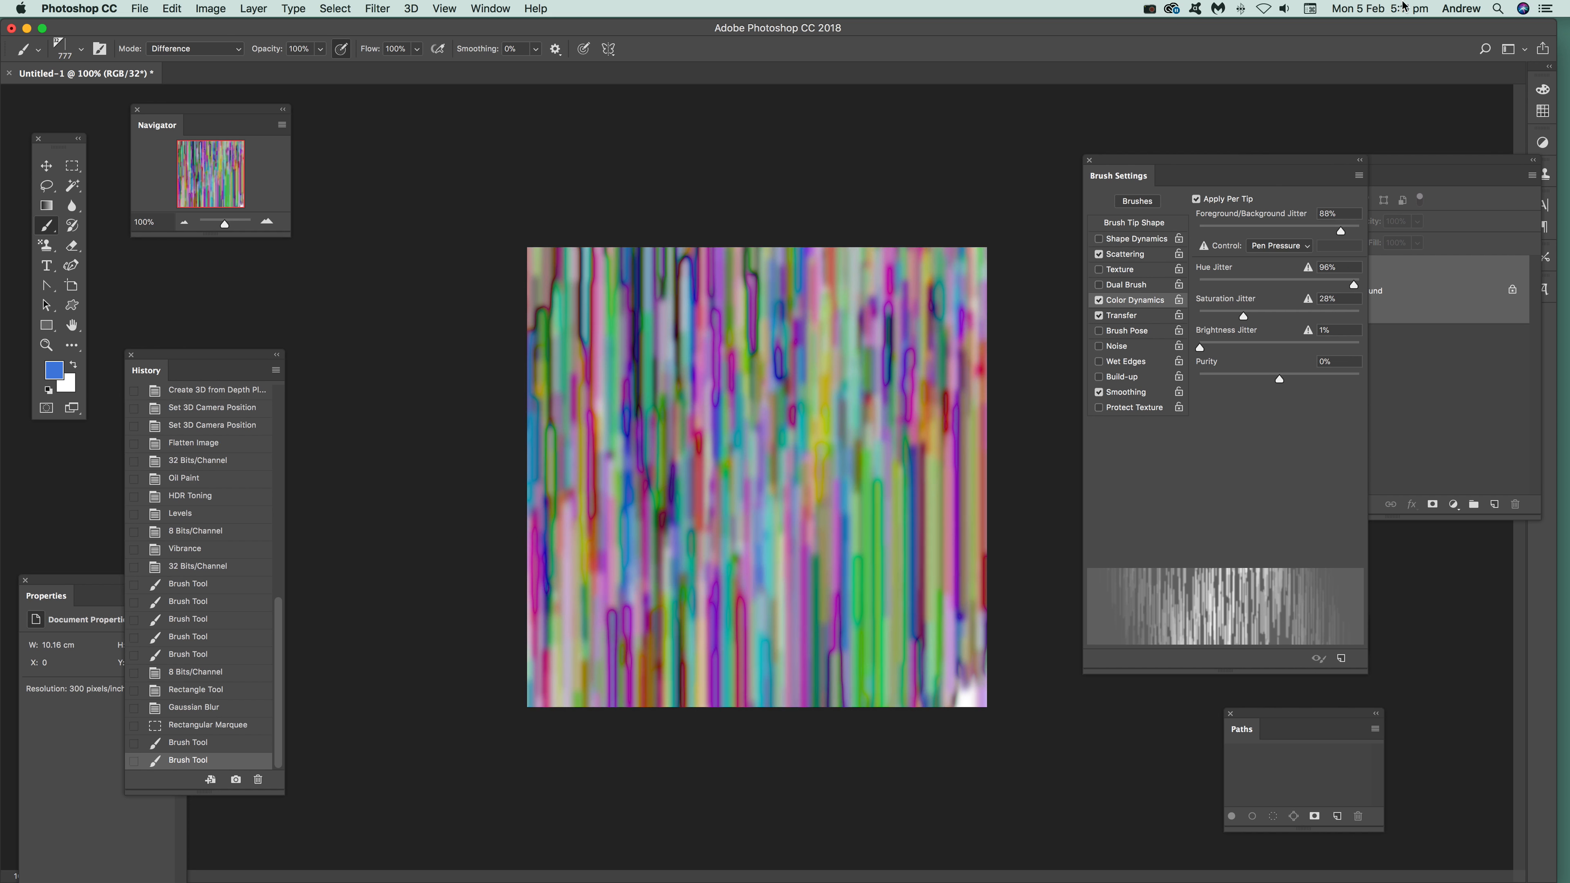
Turn on Shape Dynamics, rotate the brush tip to -89°, and paint horizontal strokes across the vertical pattern
click(1131, 239)
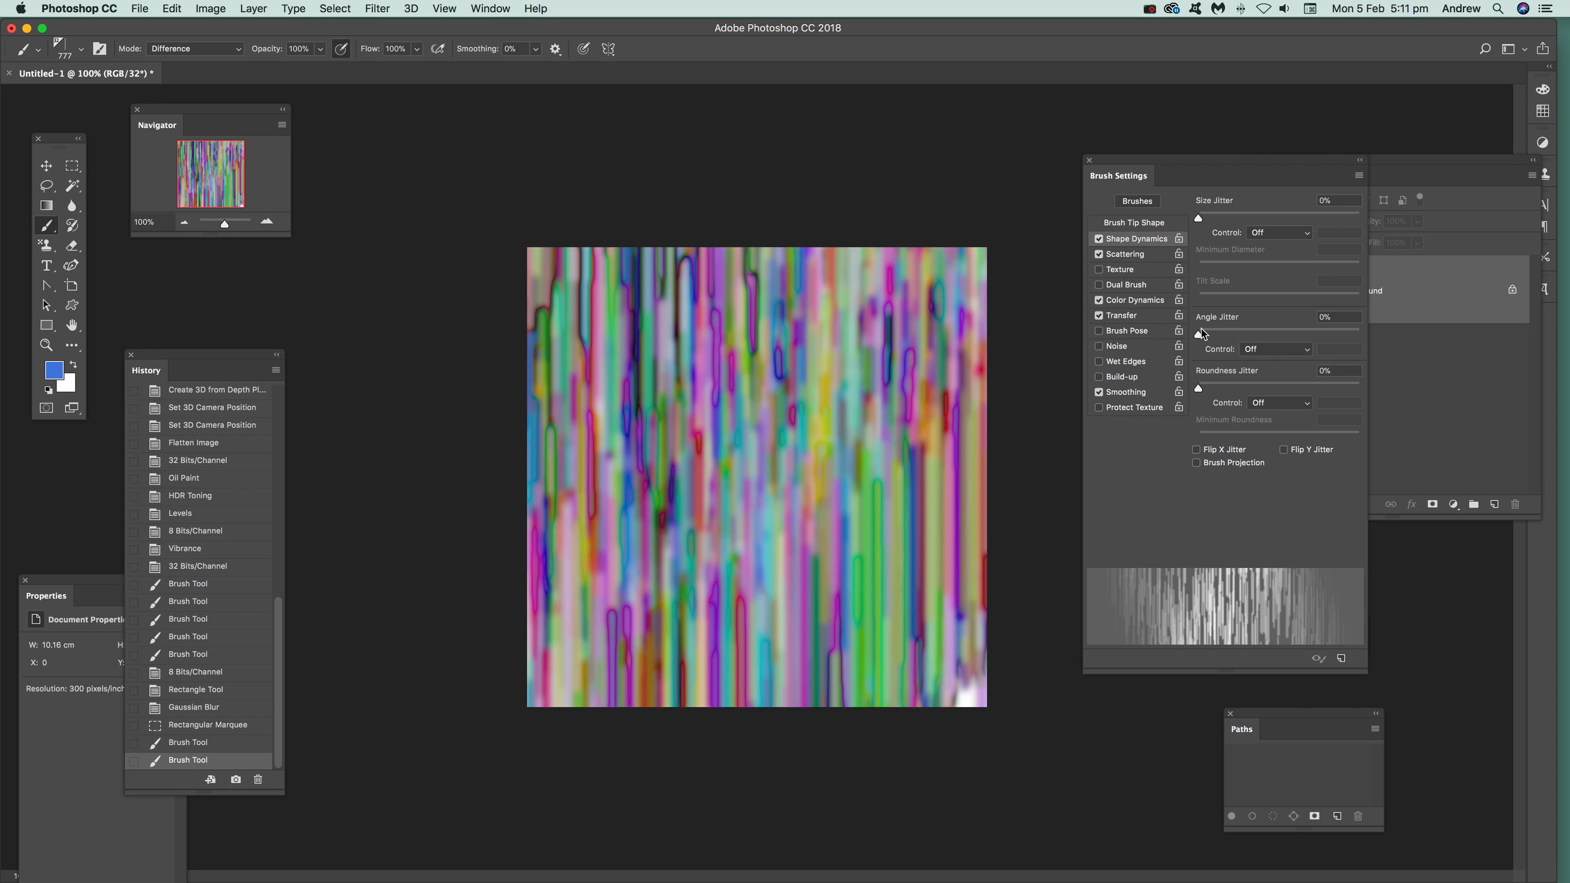
click(1132, 225)
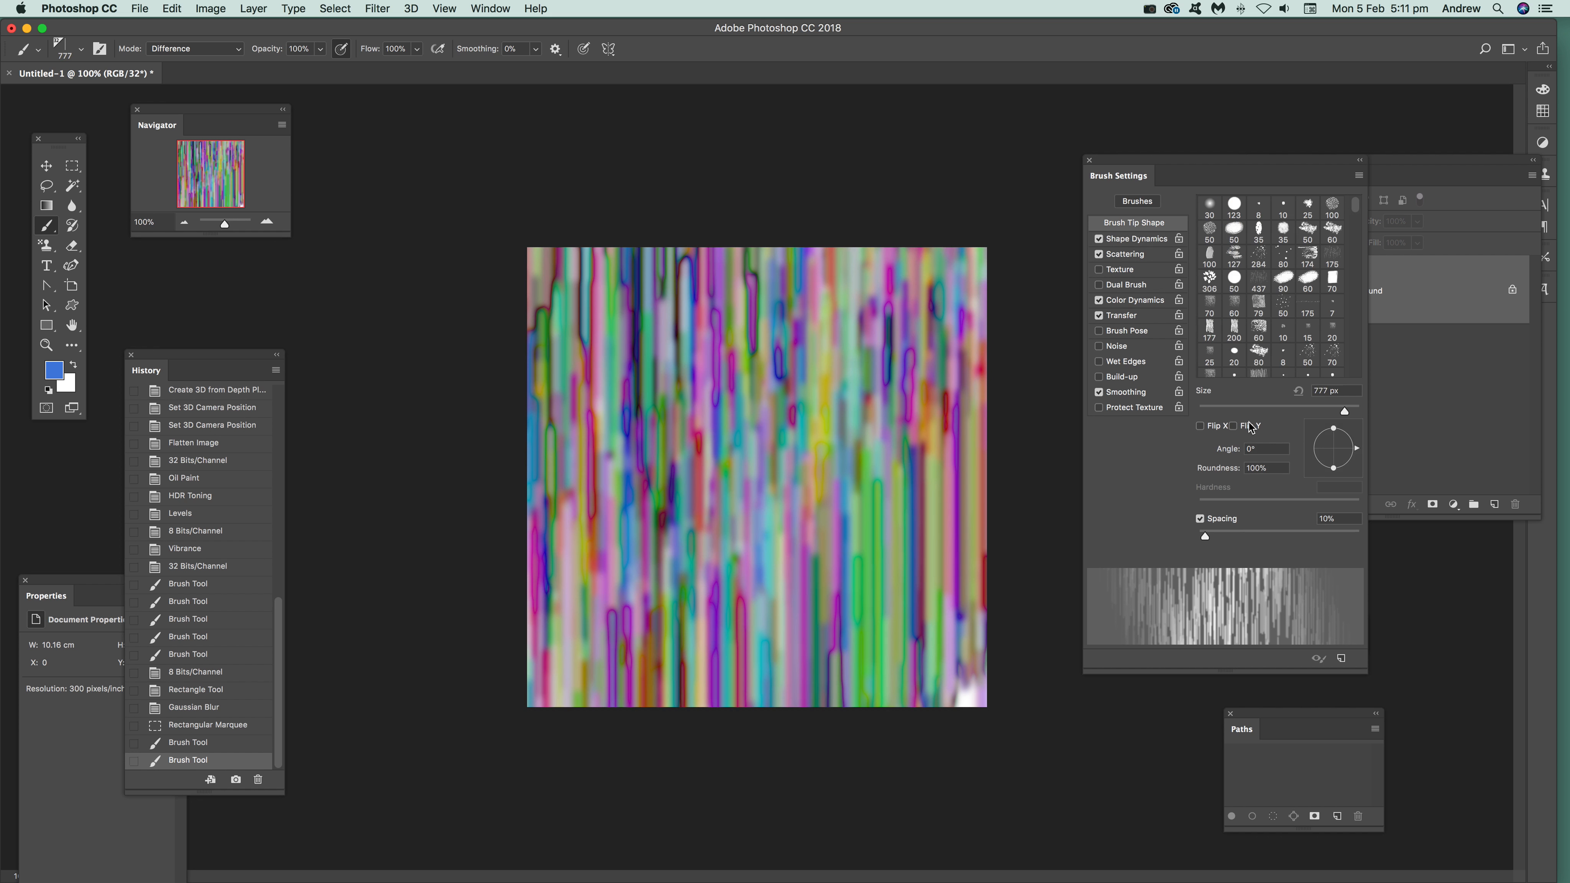
drag(1364, 452, 1336, 478)
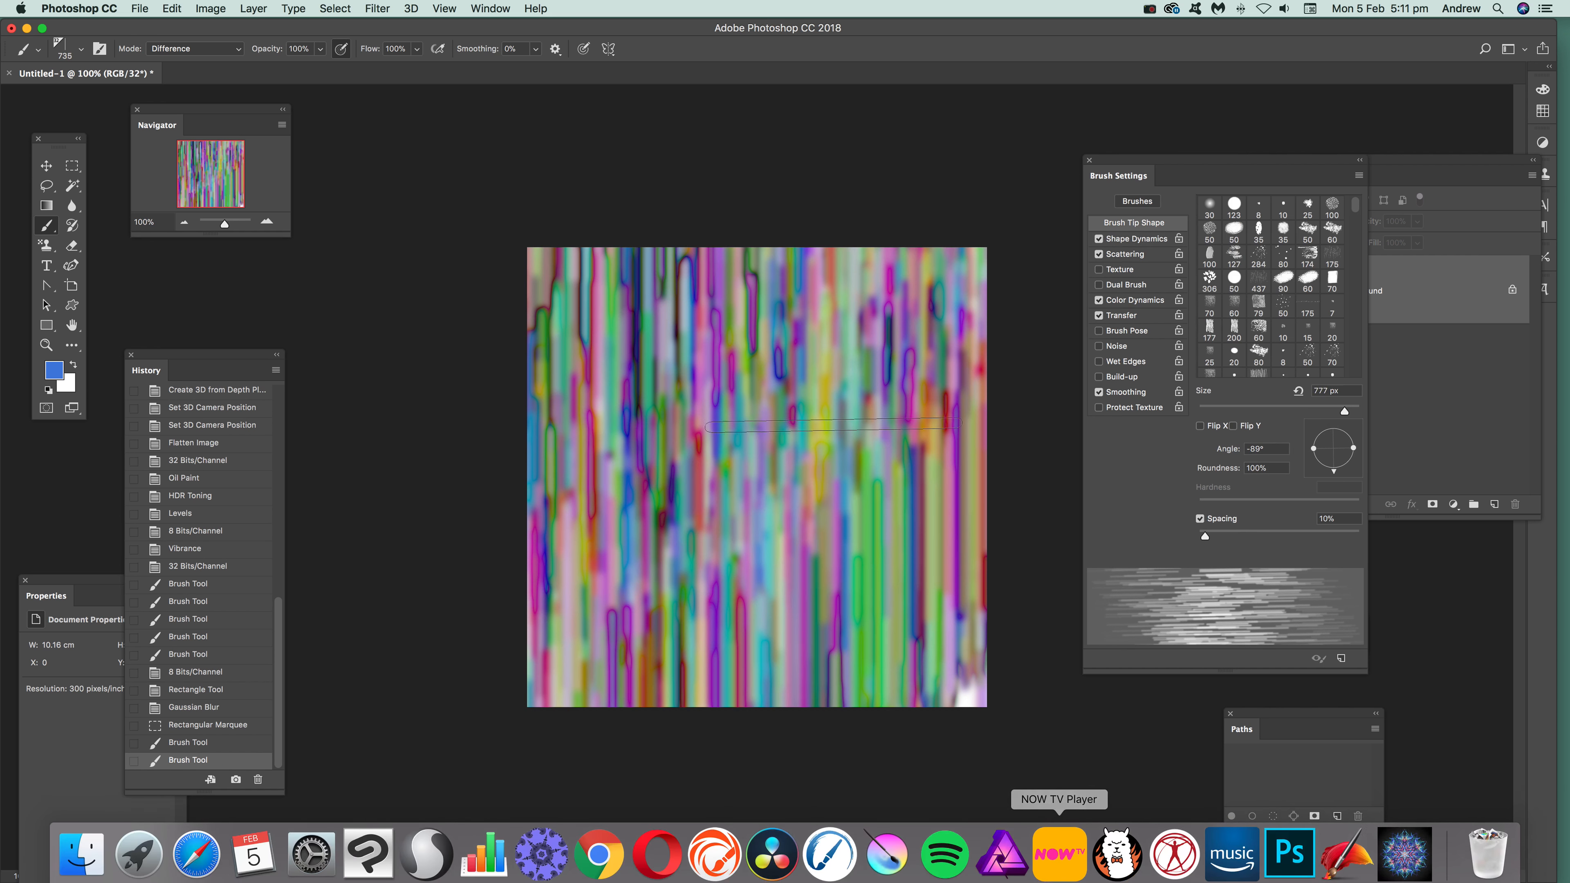
click(890, 298)
mouse_move(890, 299)
mouse_down()
mouse_move(712, 433)
mouse_move(593, 356)
mouse_move(816, 432)
mouse_move(804, 643)
mouse_move(835, 556)
mouse_move(829, 668)
mouse_move(854, 568)
mouse_move(772, 655)
mouse_up()
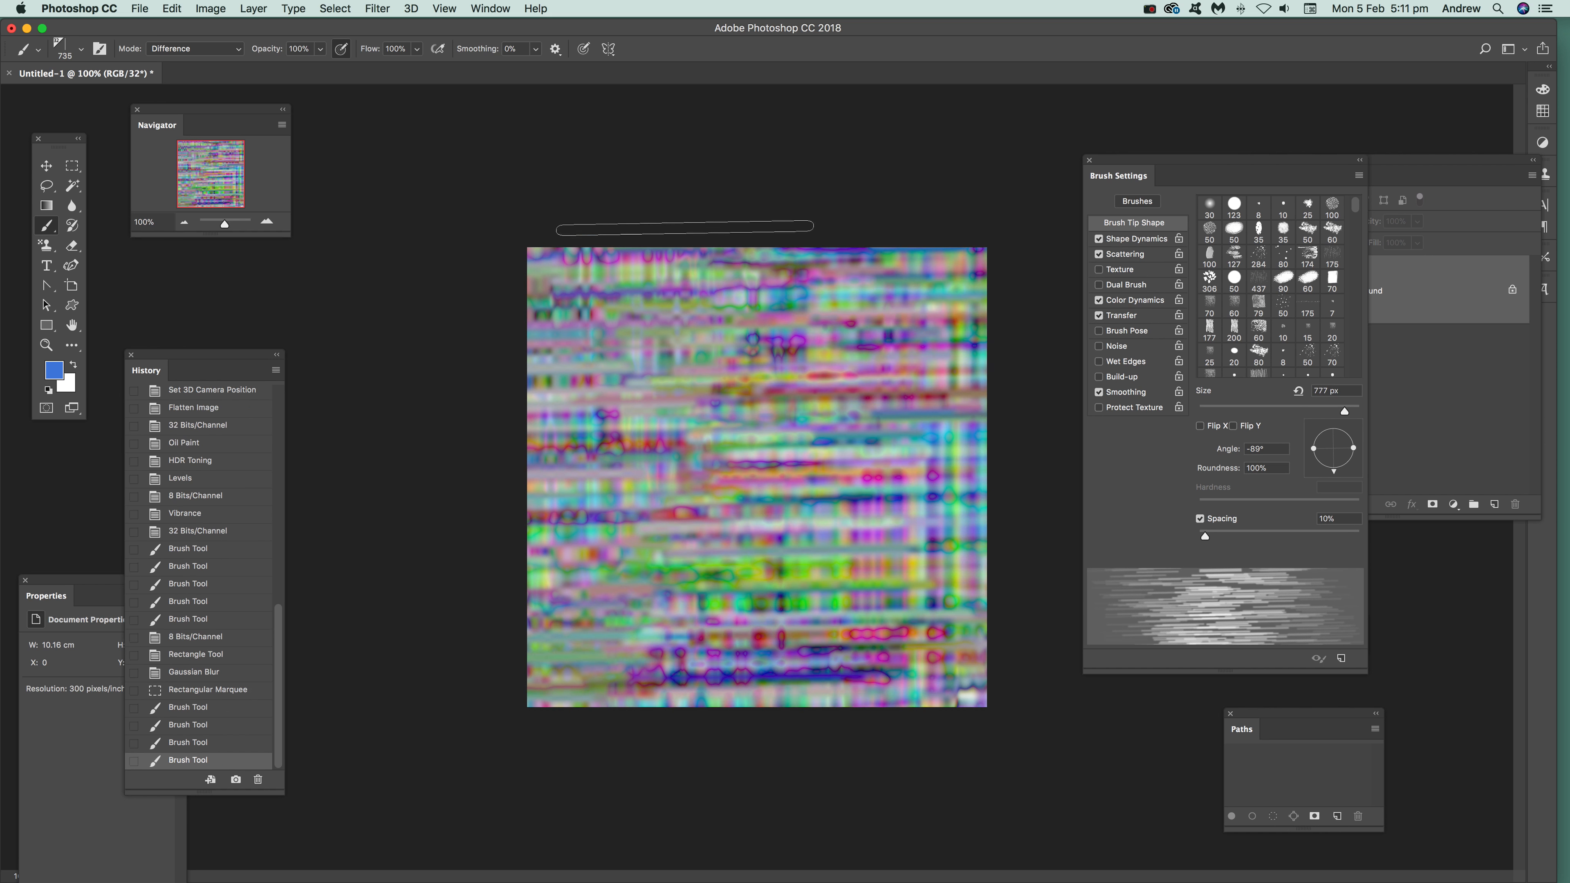
Try converting the striped image to 8 Bits/Channel, comparing HDR Toning curves and presets before applying the Surrealistic preset
click(208, 8)
mouse_move(216, 29)
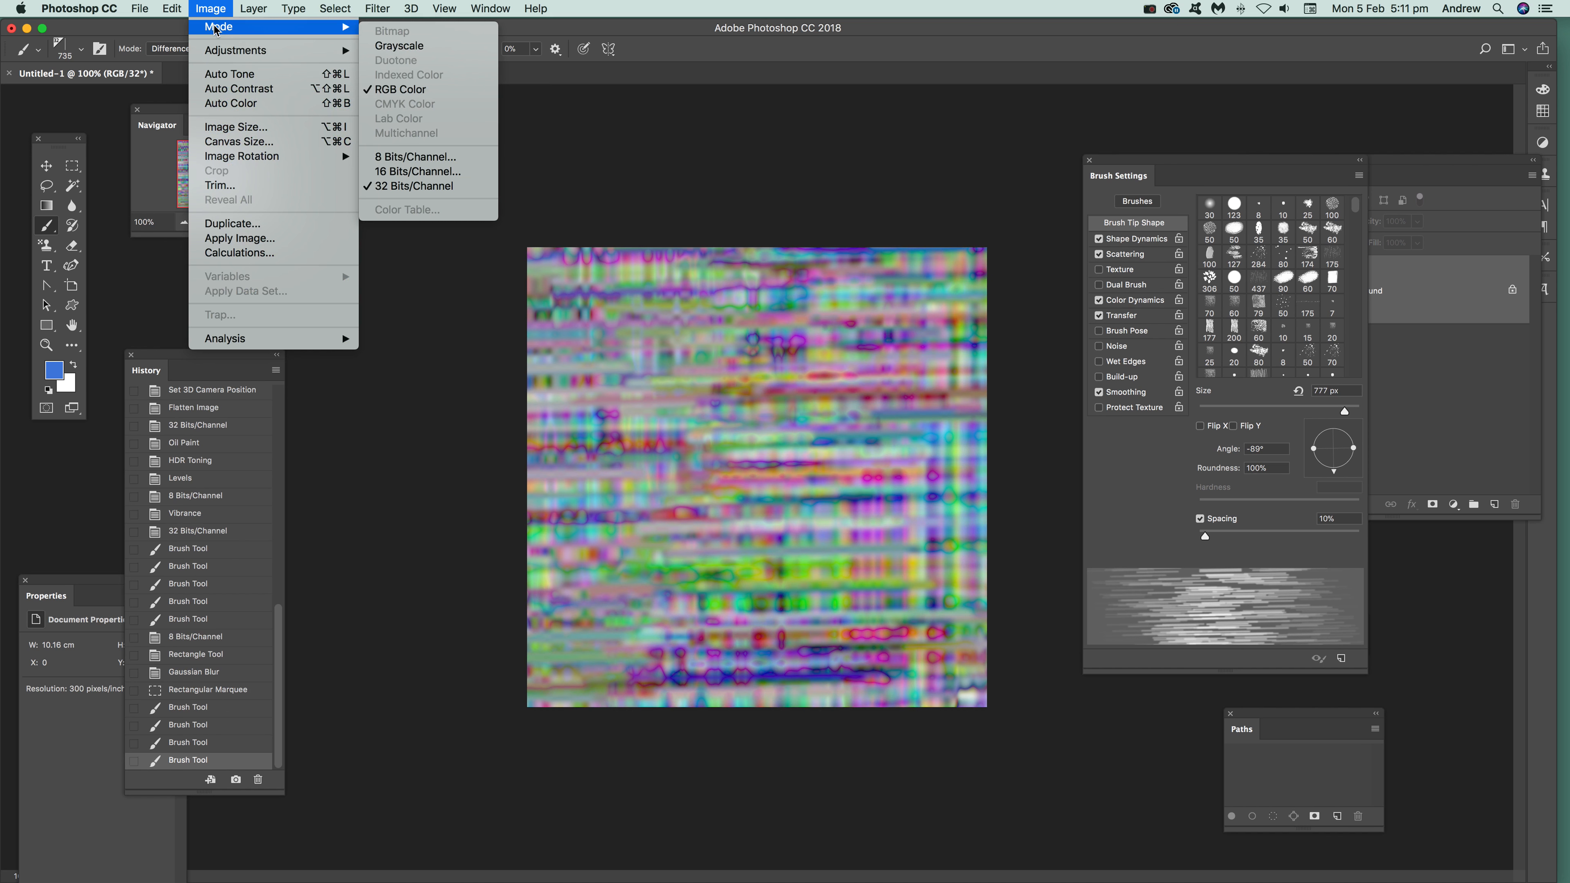
click(401, 162)
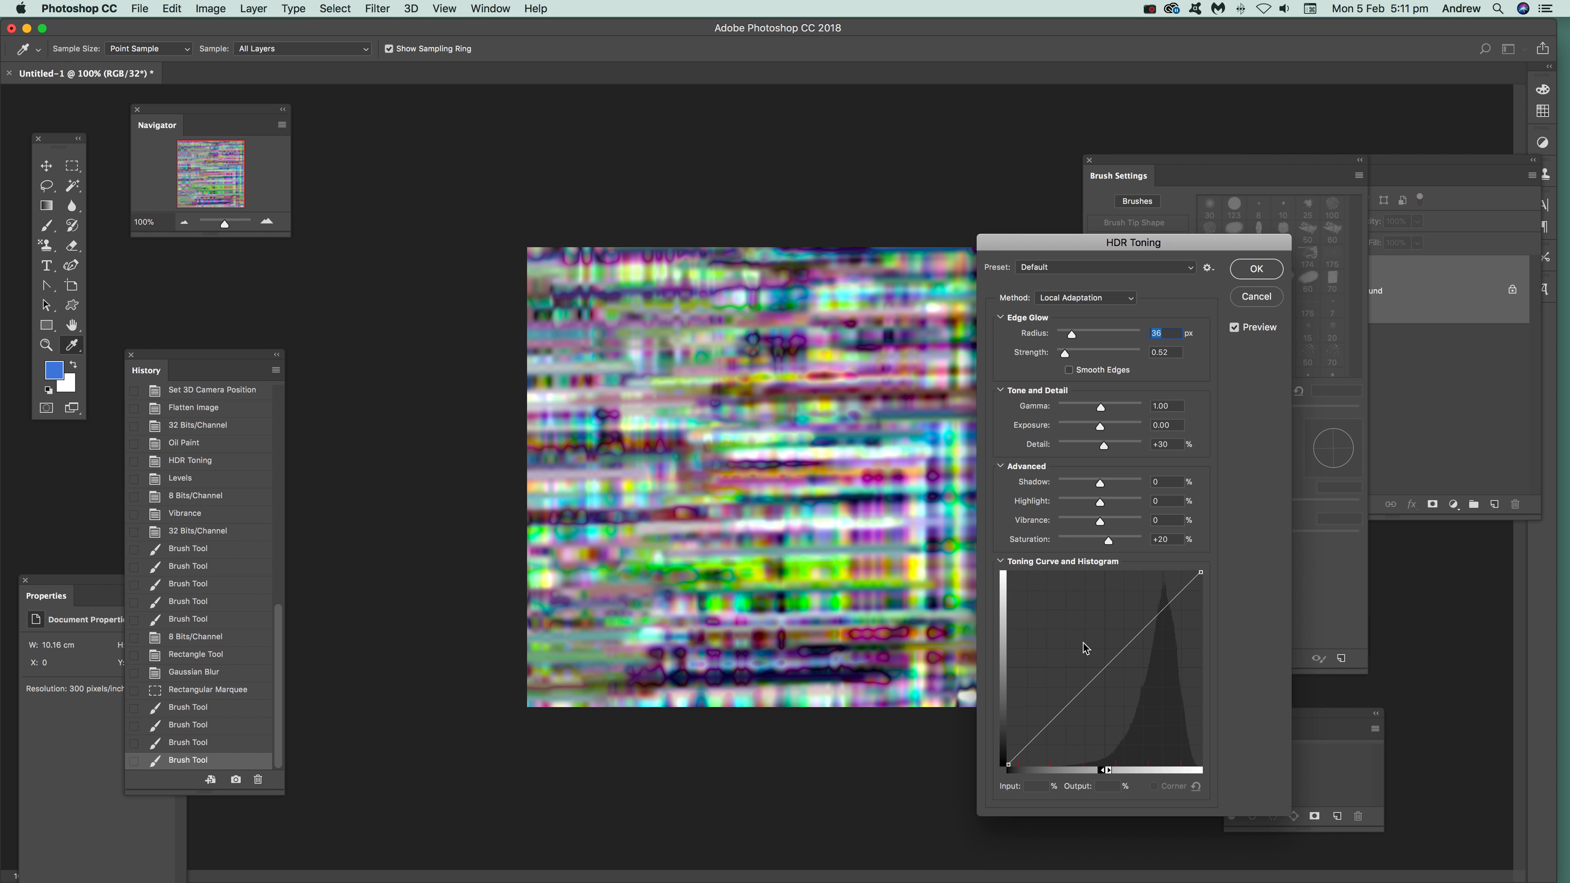
mouse_move(1107, 666)
mouse_down()
mouse_move(1077, 612)
mouse_move(1090, 646)
mouse_up()
click(1030, 267)
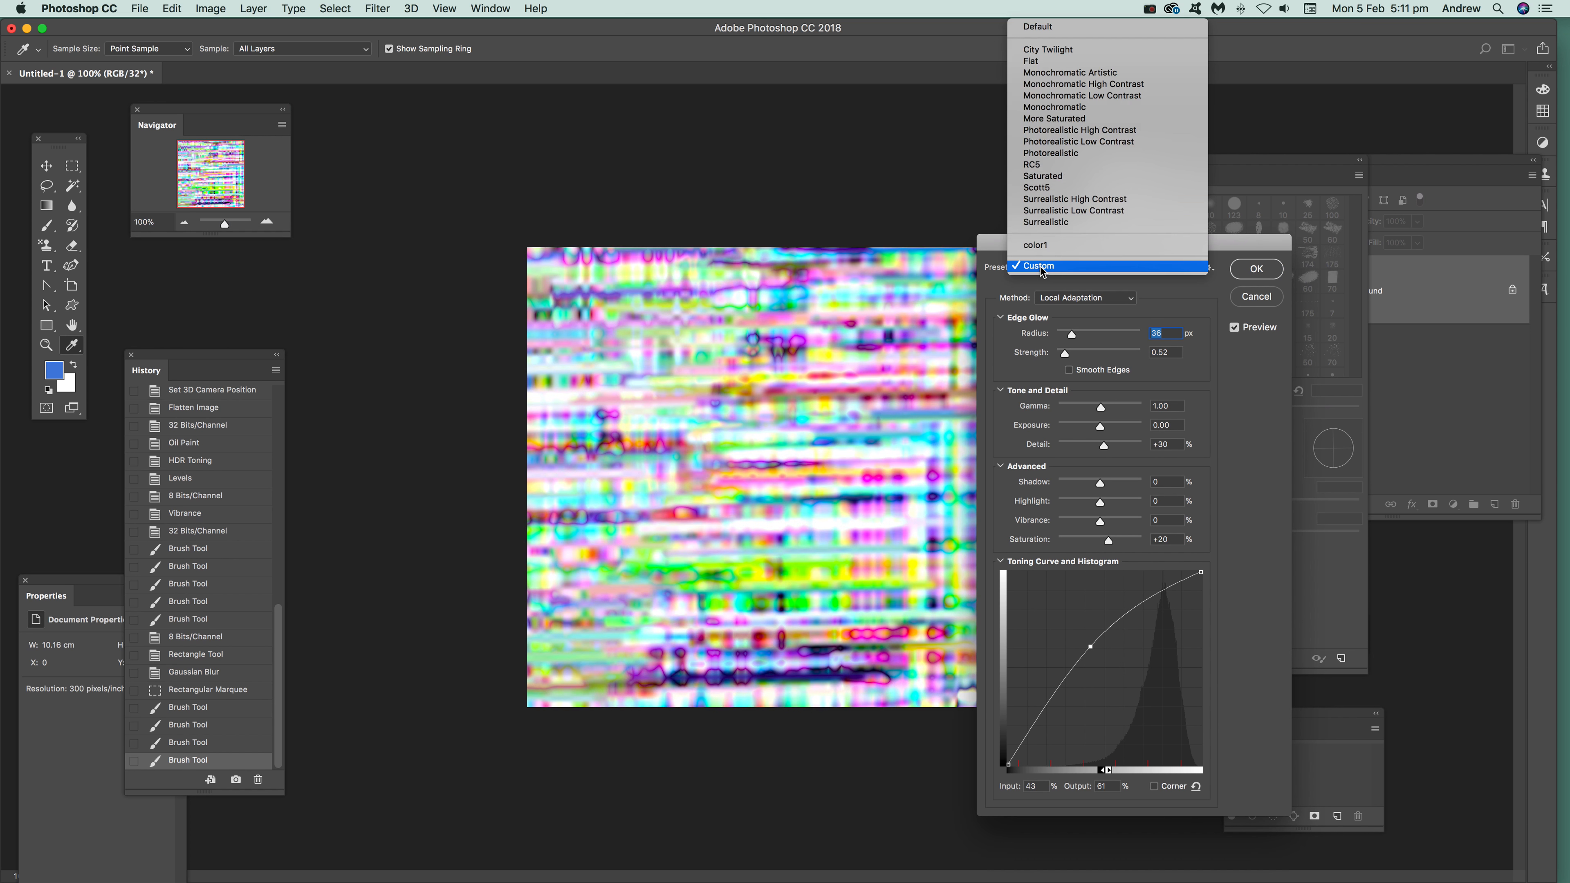
click(1065, 176)
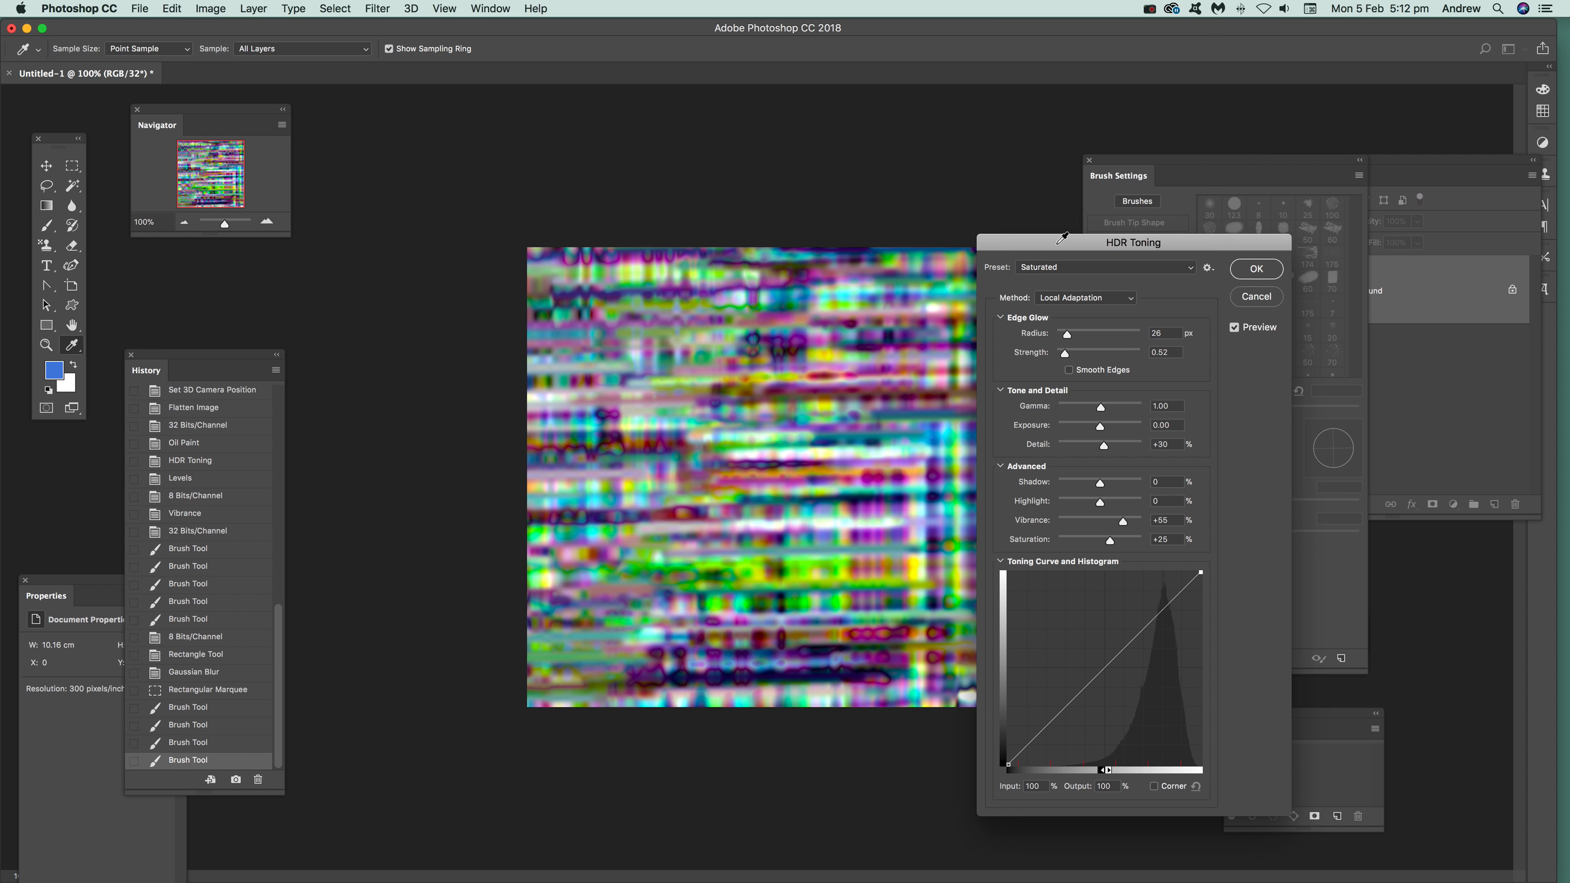
click(1056, 271)
click(1058, 300)
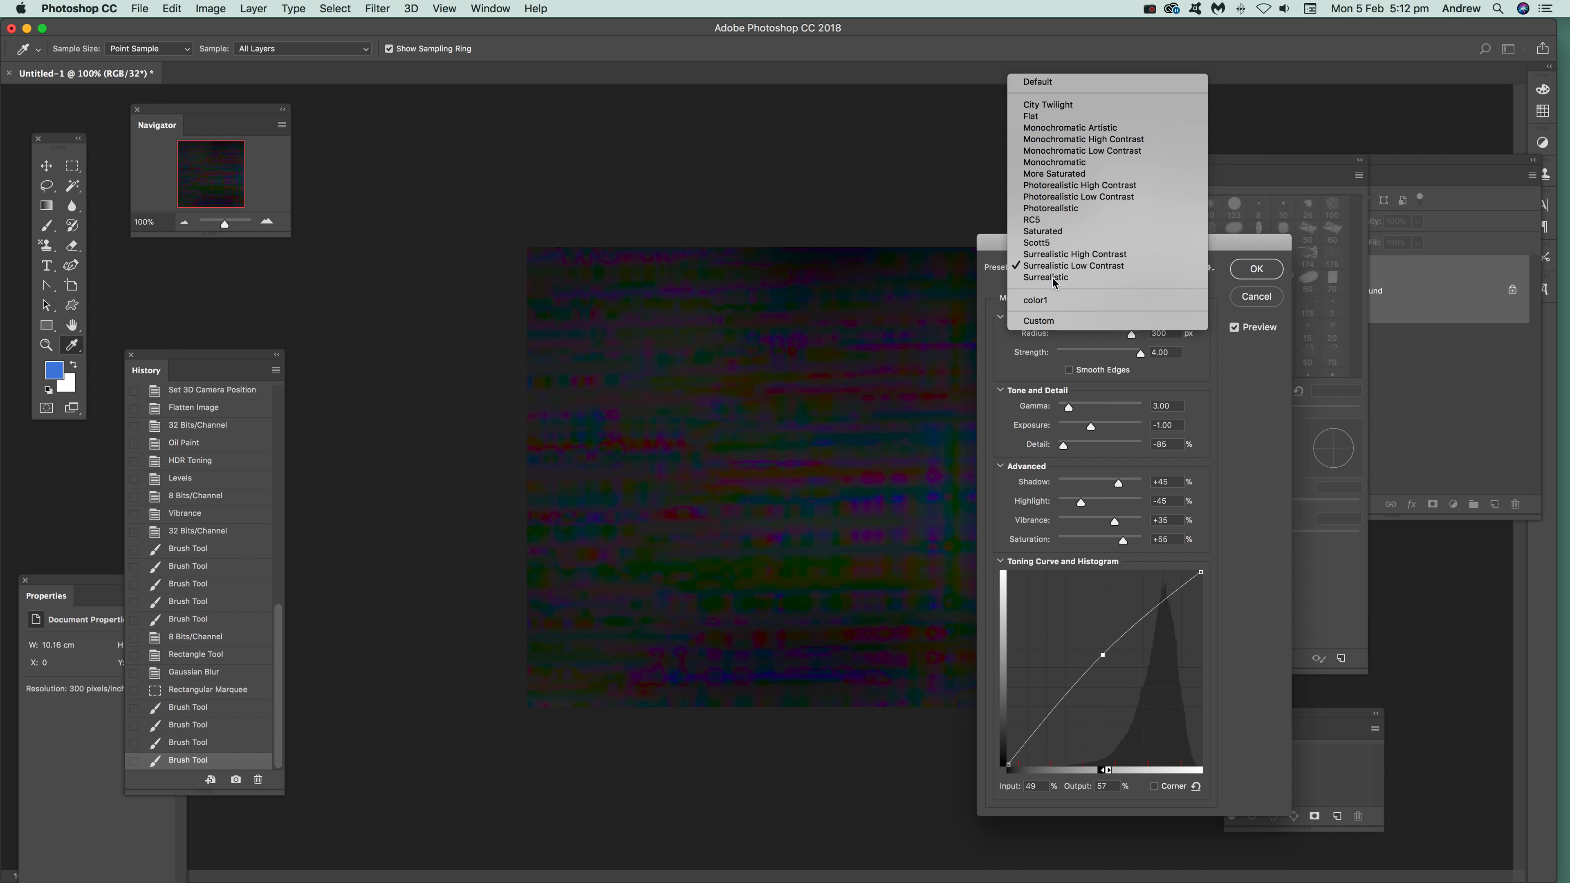
click(1055, 278)
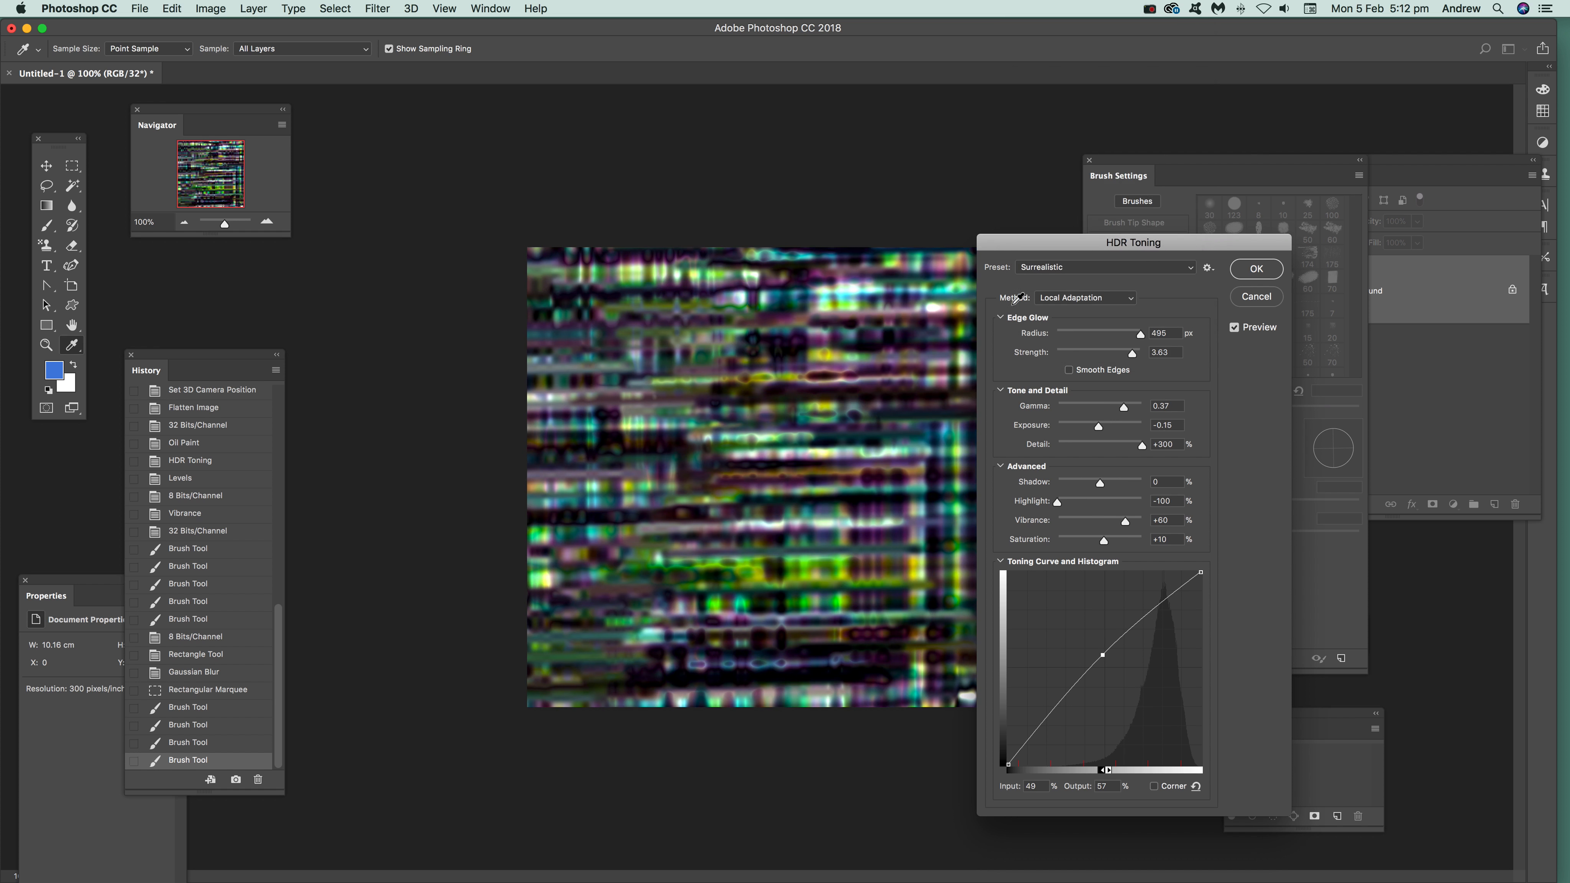
click(1249, 268)
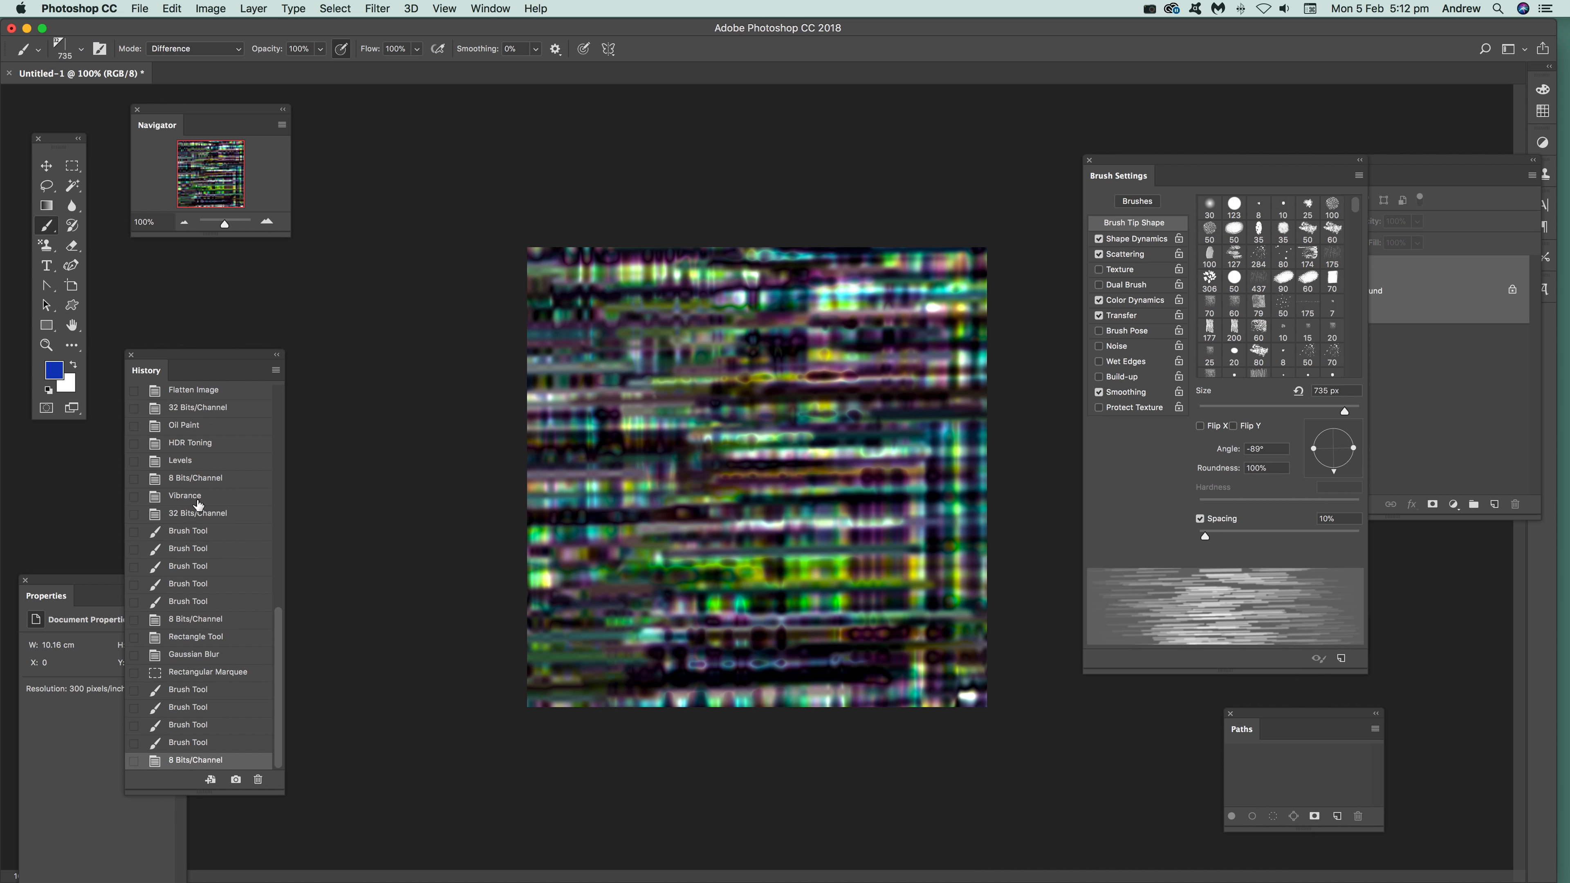
Return to the blank 32 Bits/Channel history state and draw a large blue six-pointed star with the Polygon Tool's Star option
click(196, 520)
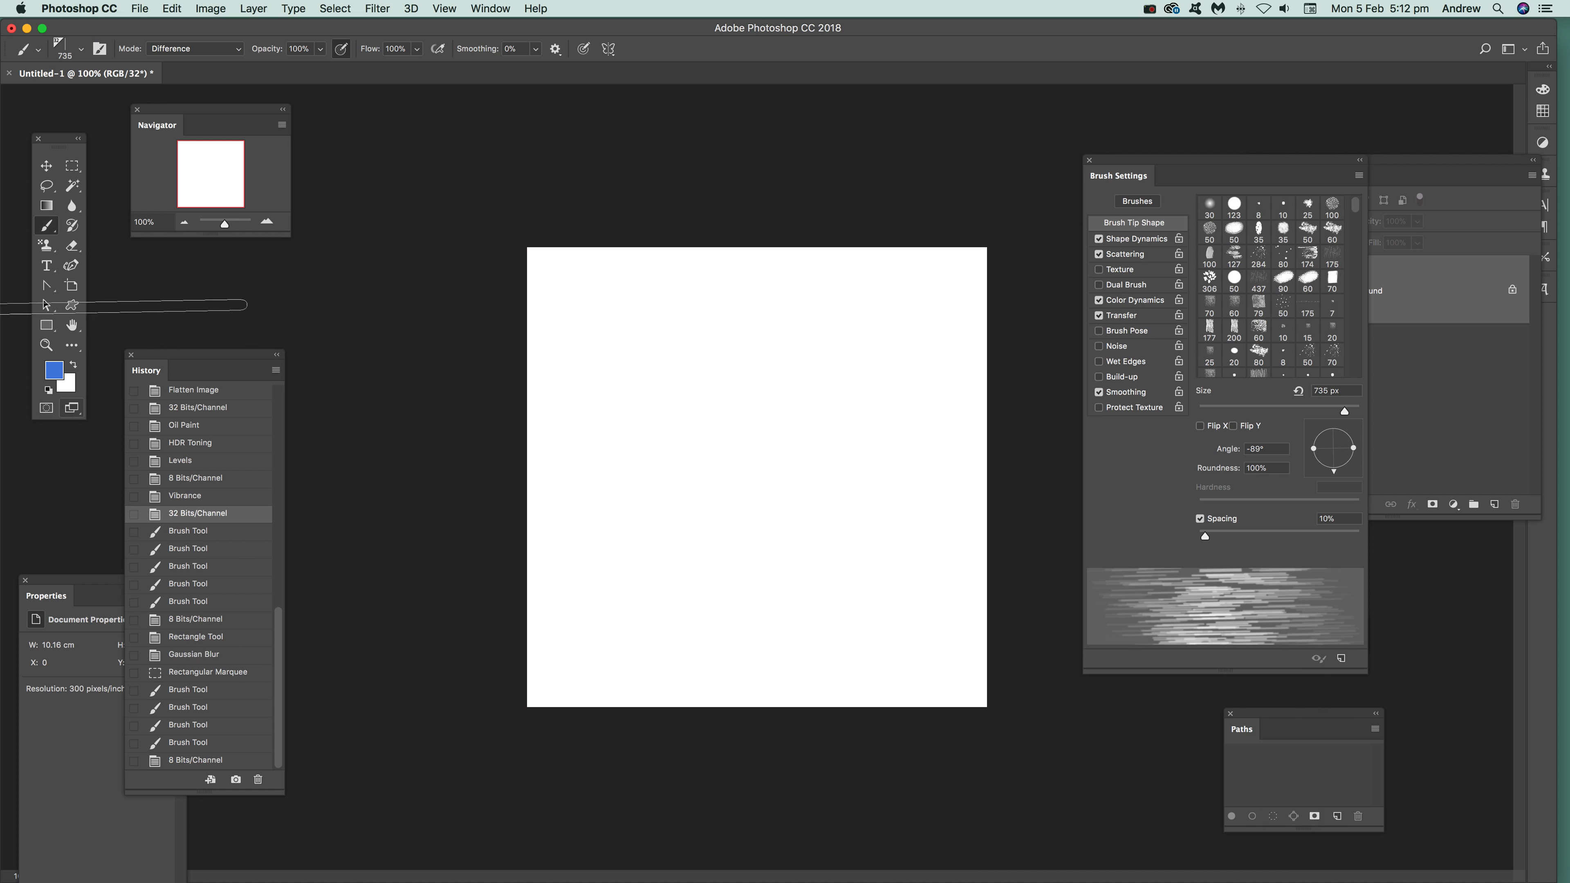
click(44, 327)
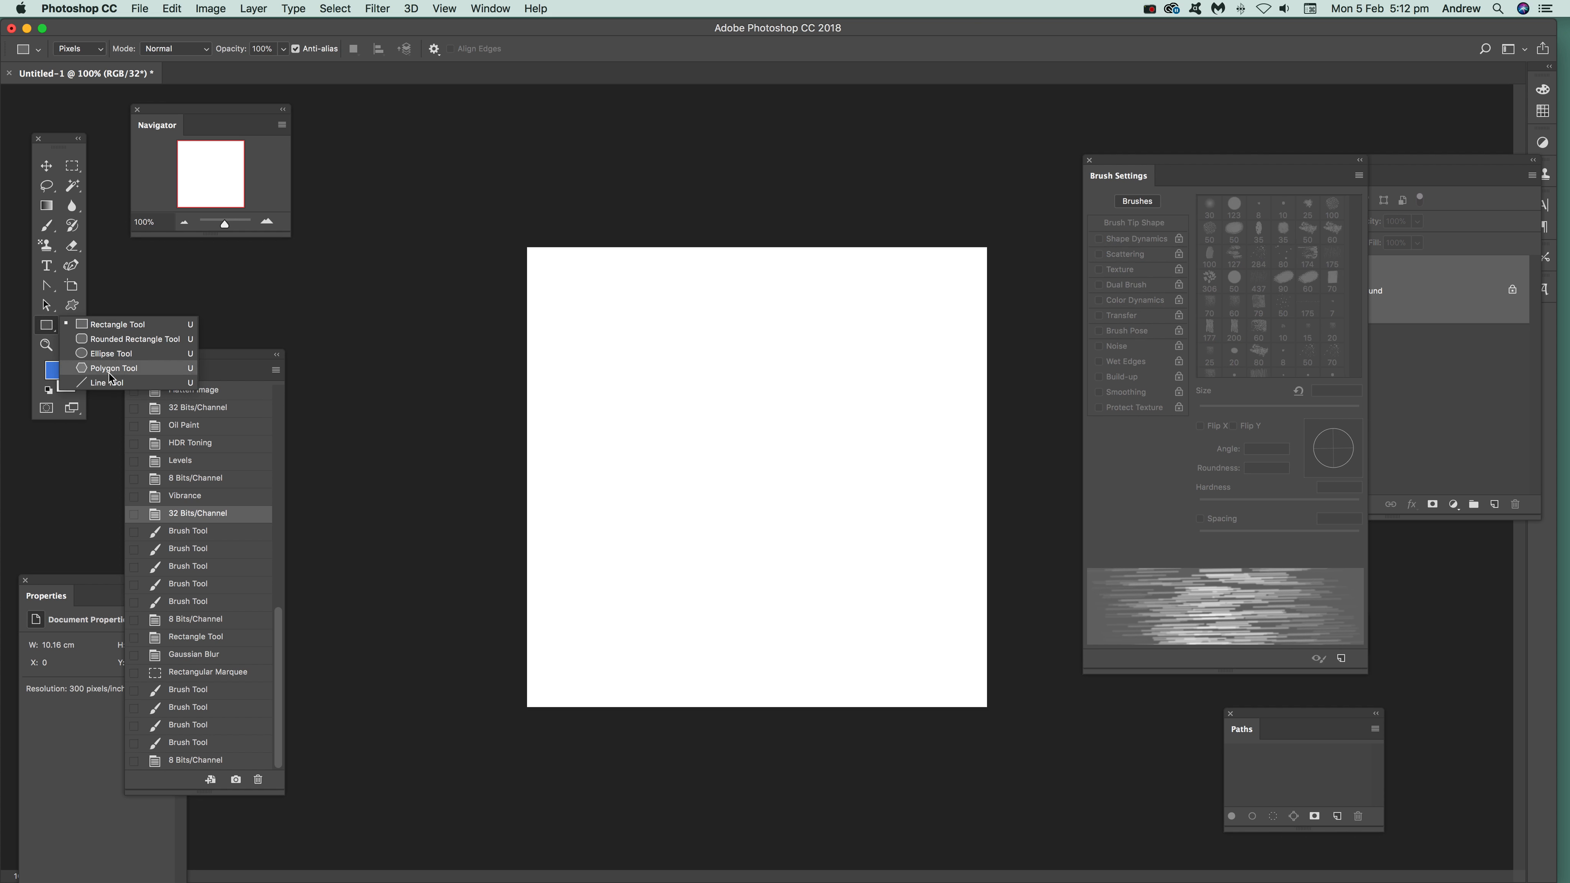
click(71, 305)
click(75, 301)
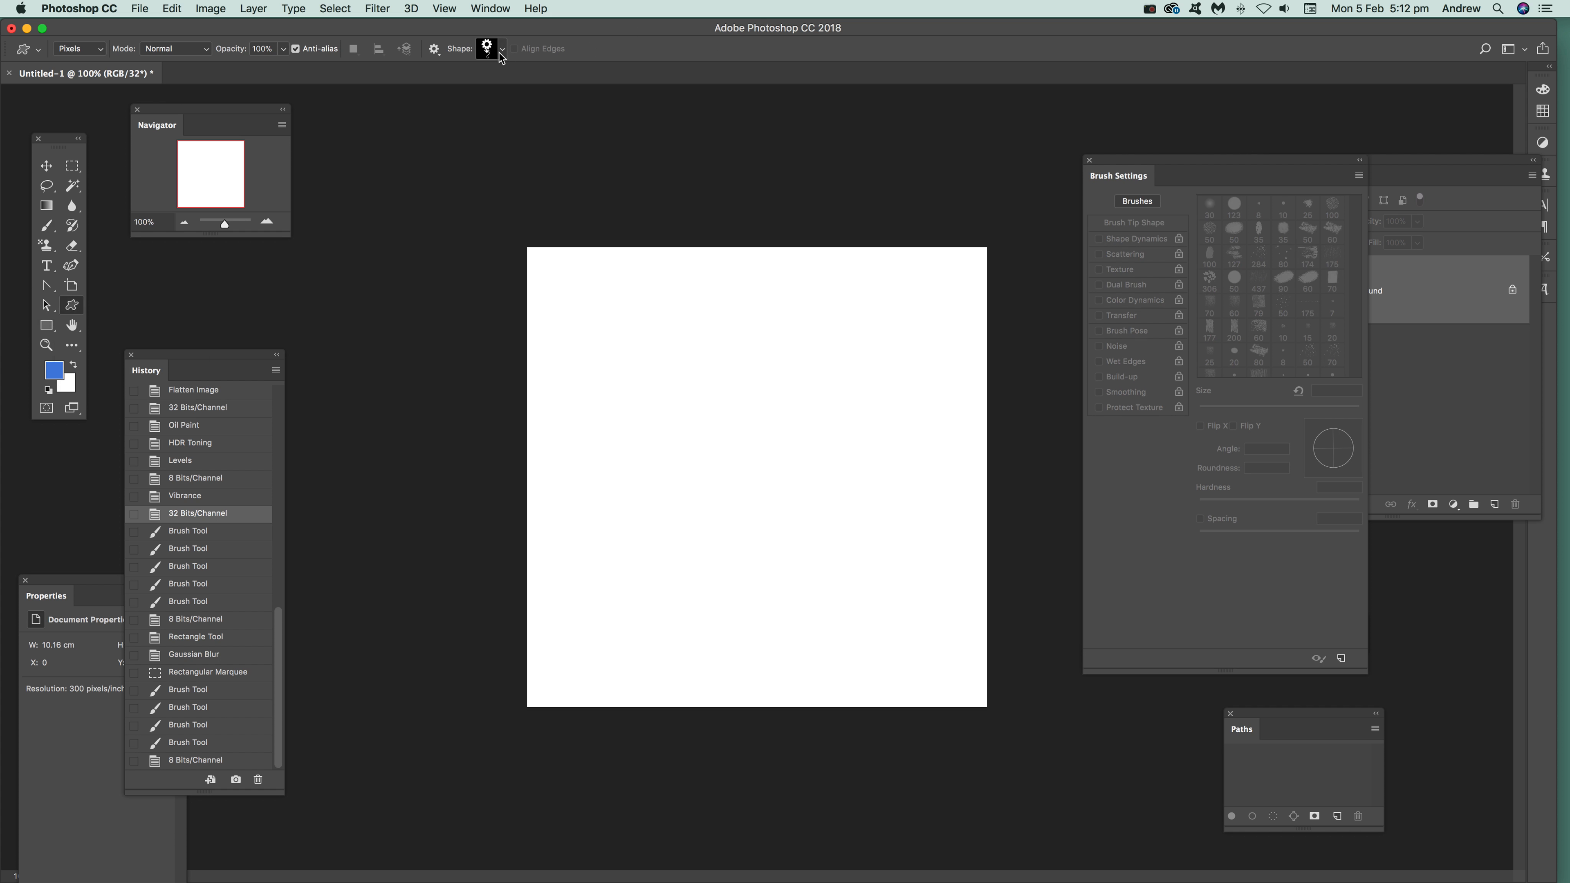
click(45, 325)
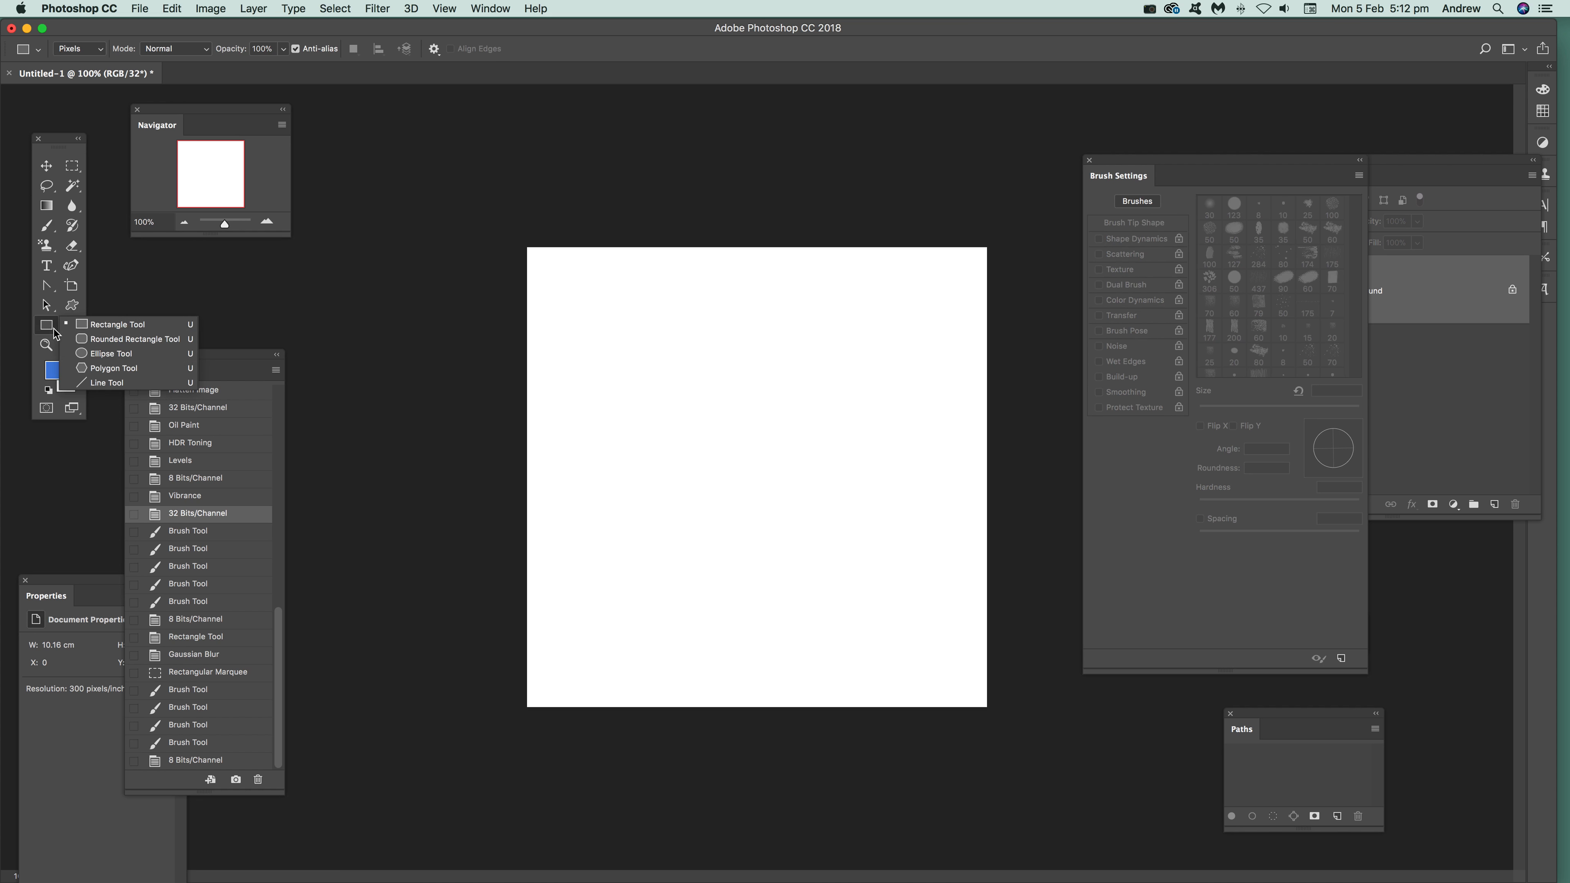
click(100, 367)
click(435, 51)
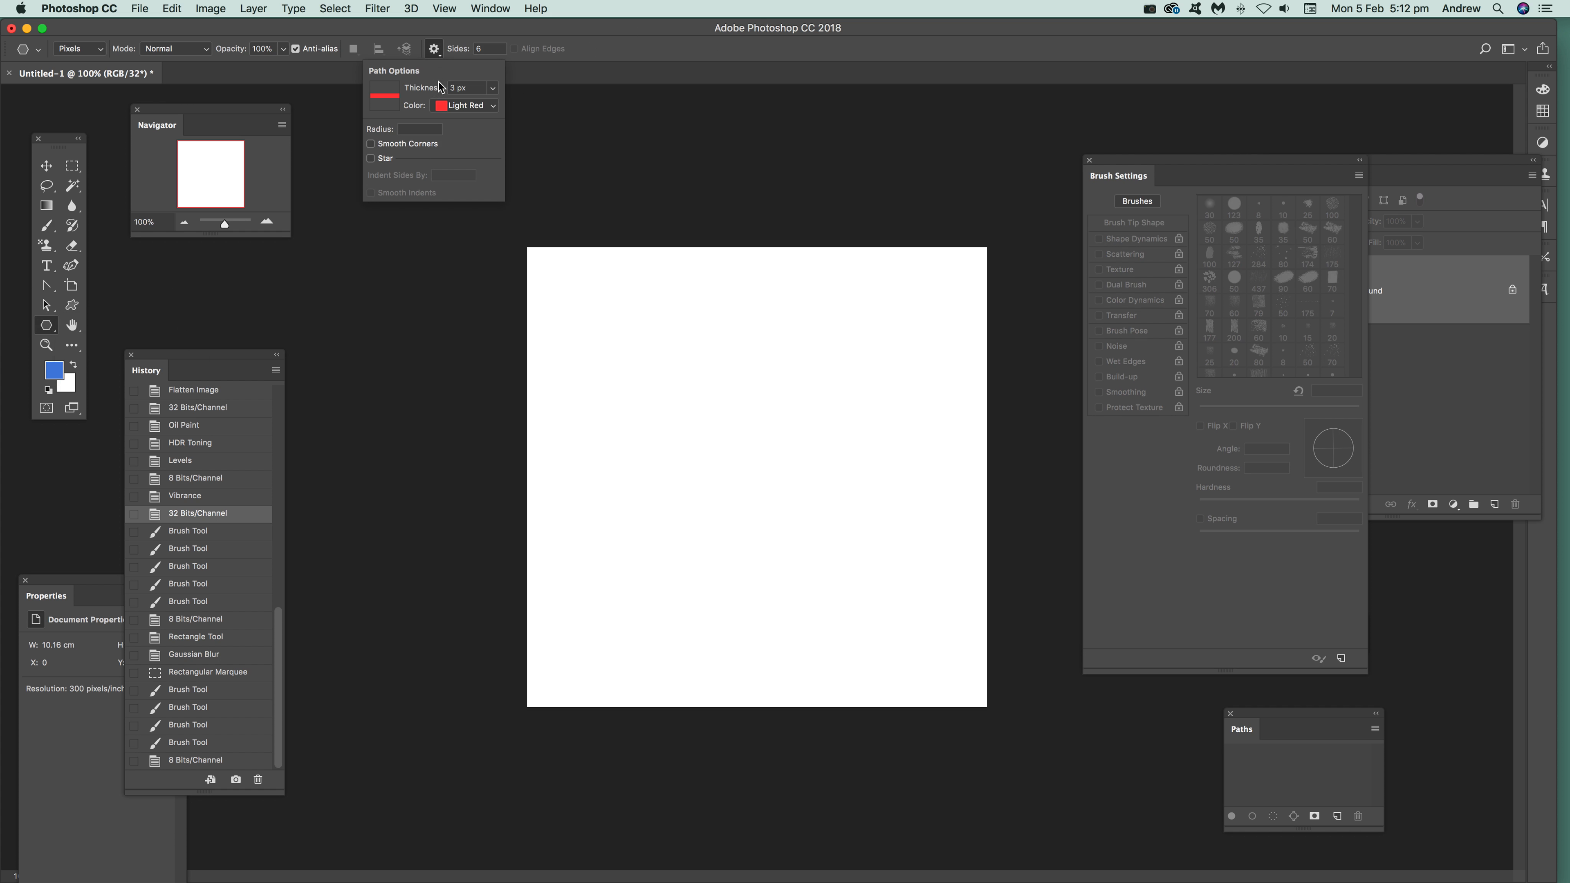
click(371, 159)
drag(765, 439, 881, 500)
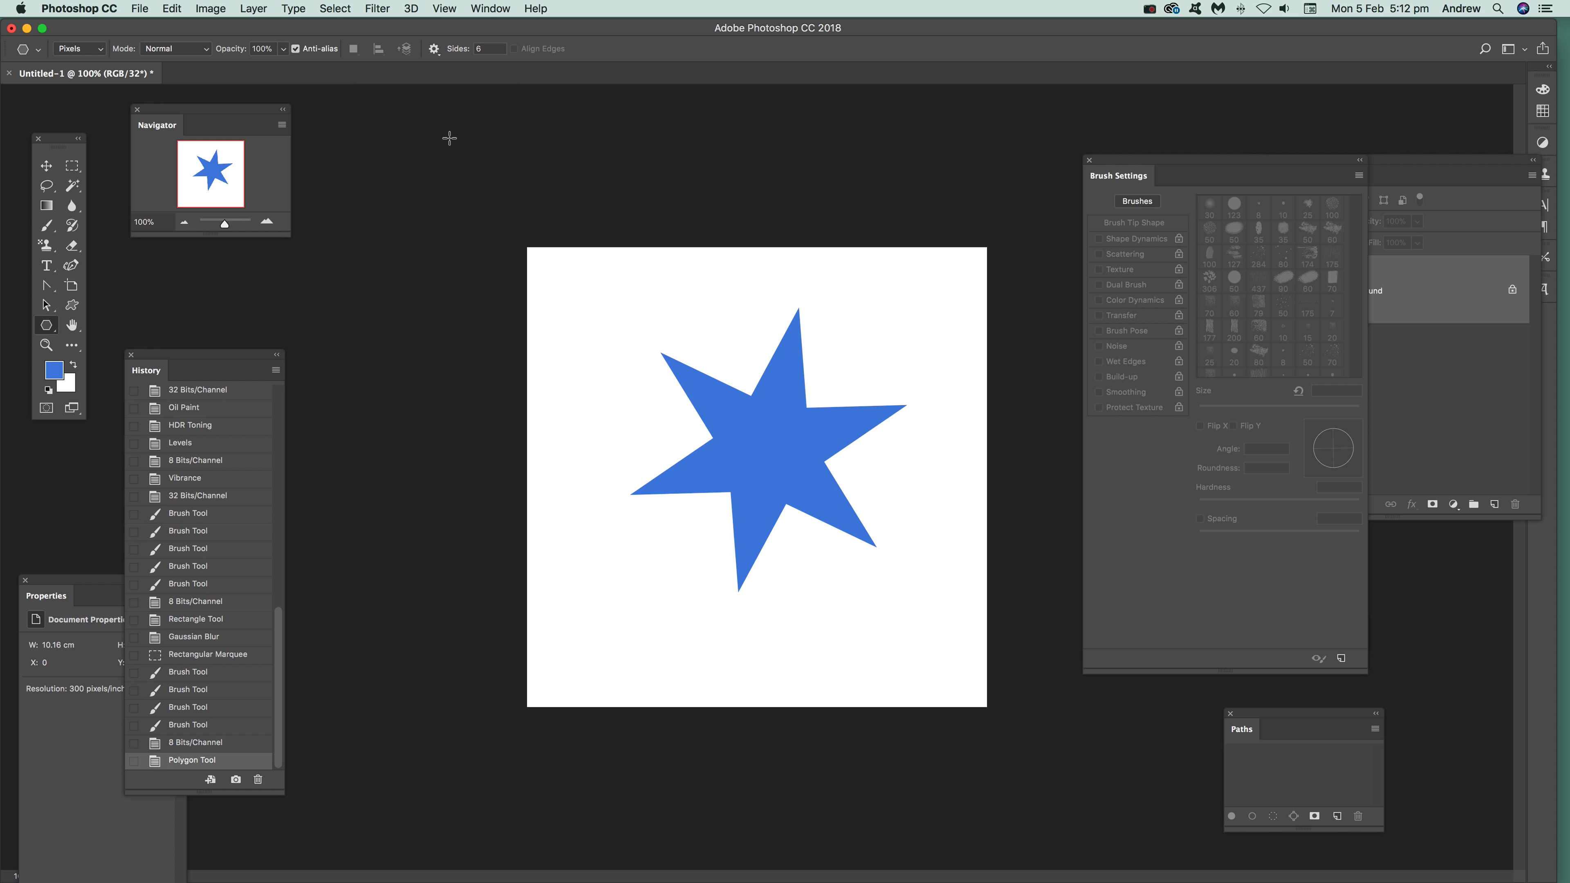
Soften the star's edges by applying the last Gaussian Blur three times
click(376, 9)
click(392, 30)
click(377, 8)
click(387, 27)
click(377, 9)
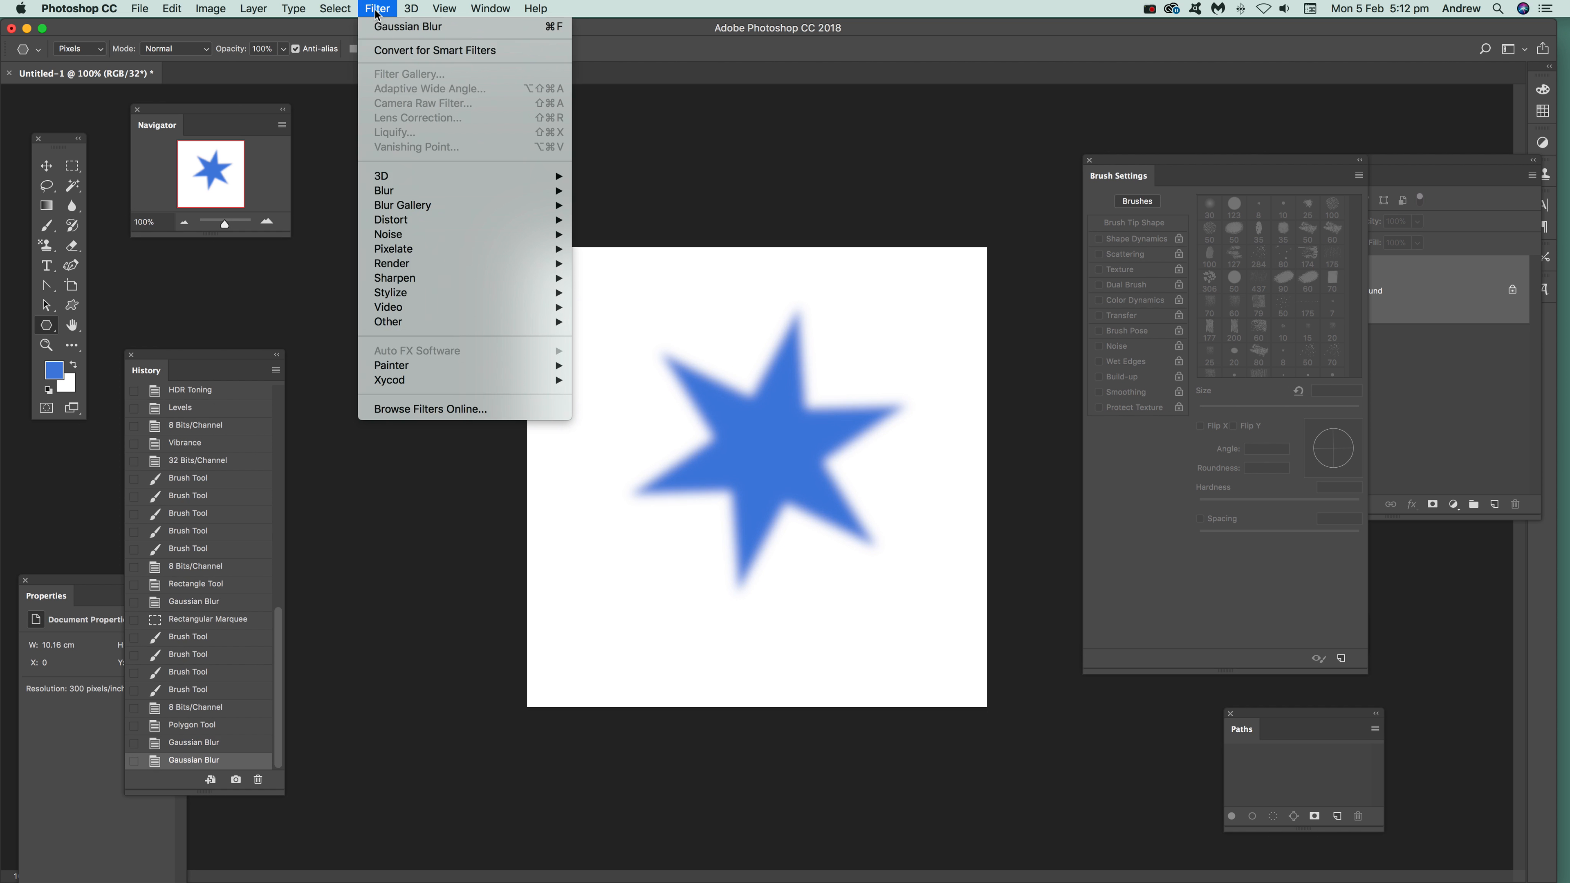
click(385, 23)
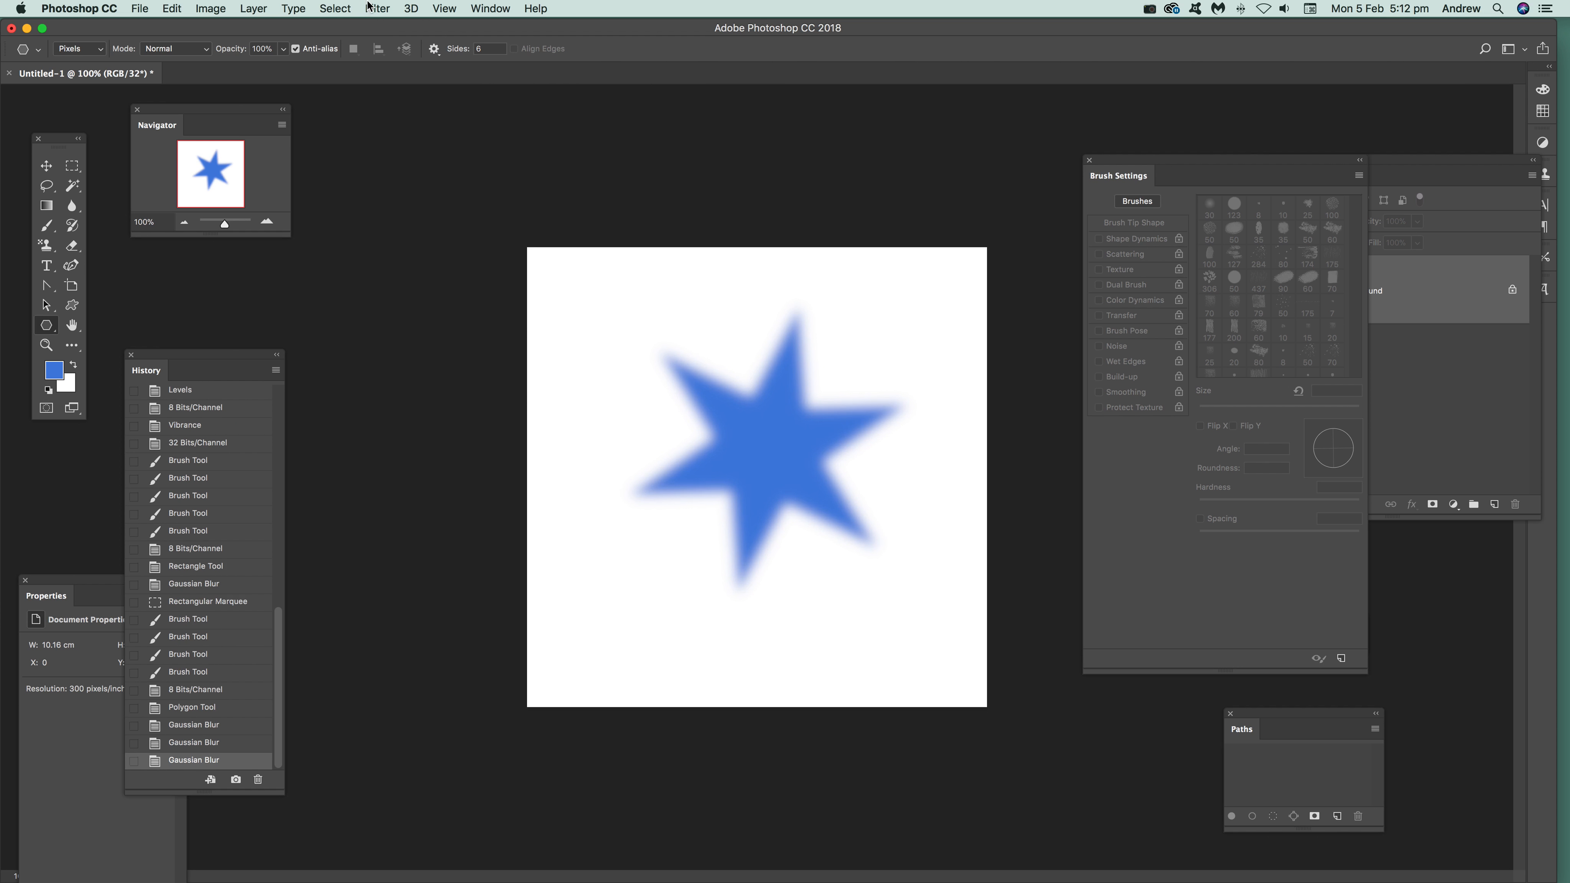
click(371, 8)
mouse_move(415, 267)
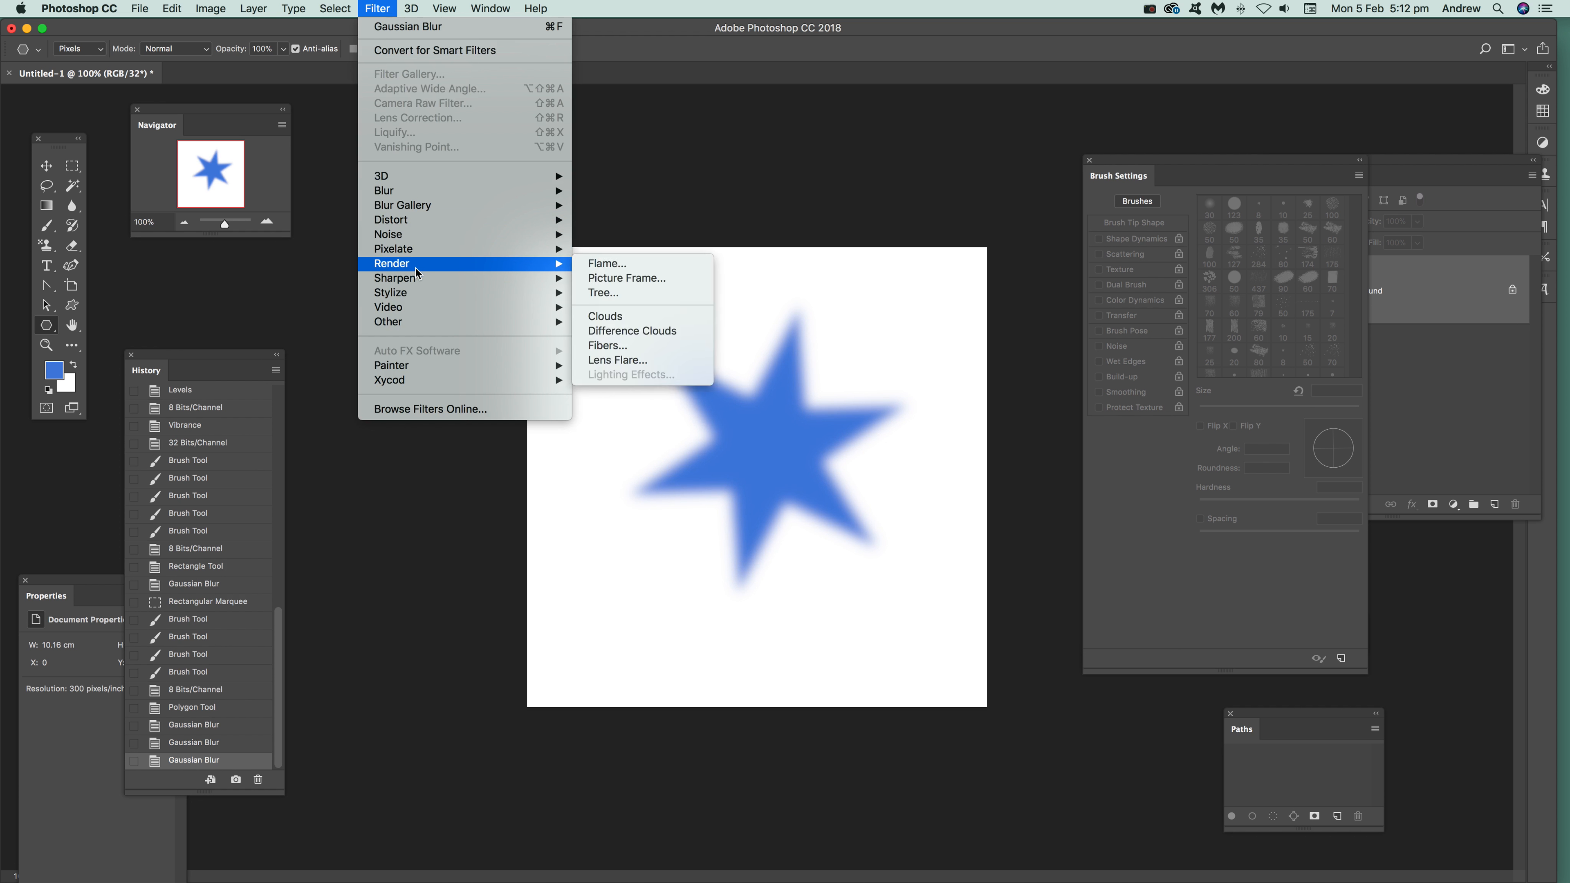
mouse_move(418, 296)
click(612, 351)
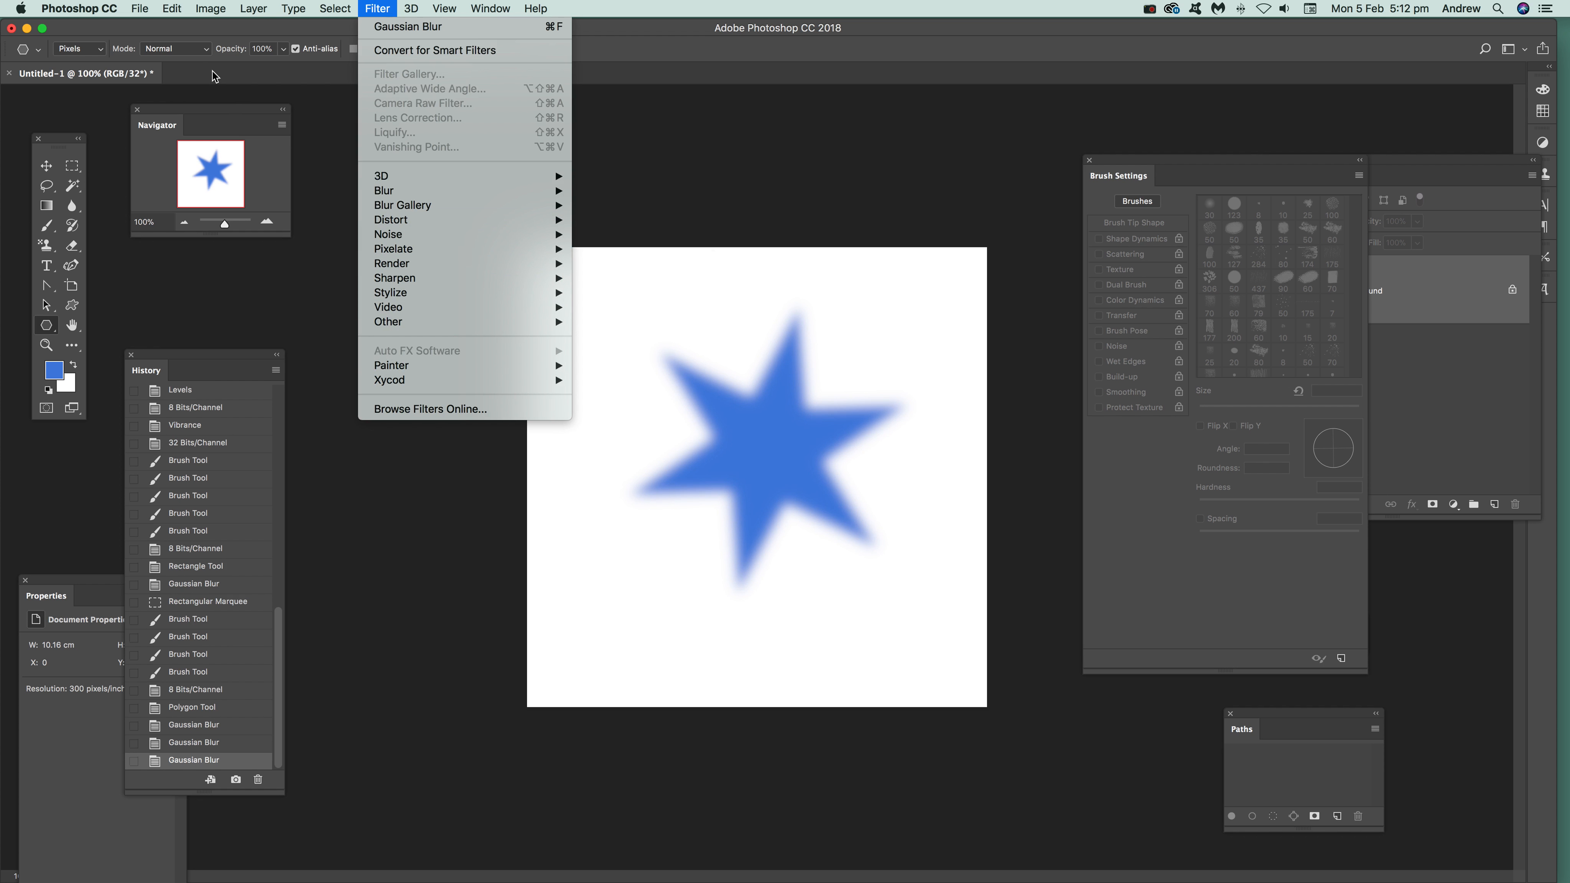
click(640, 12)
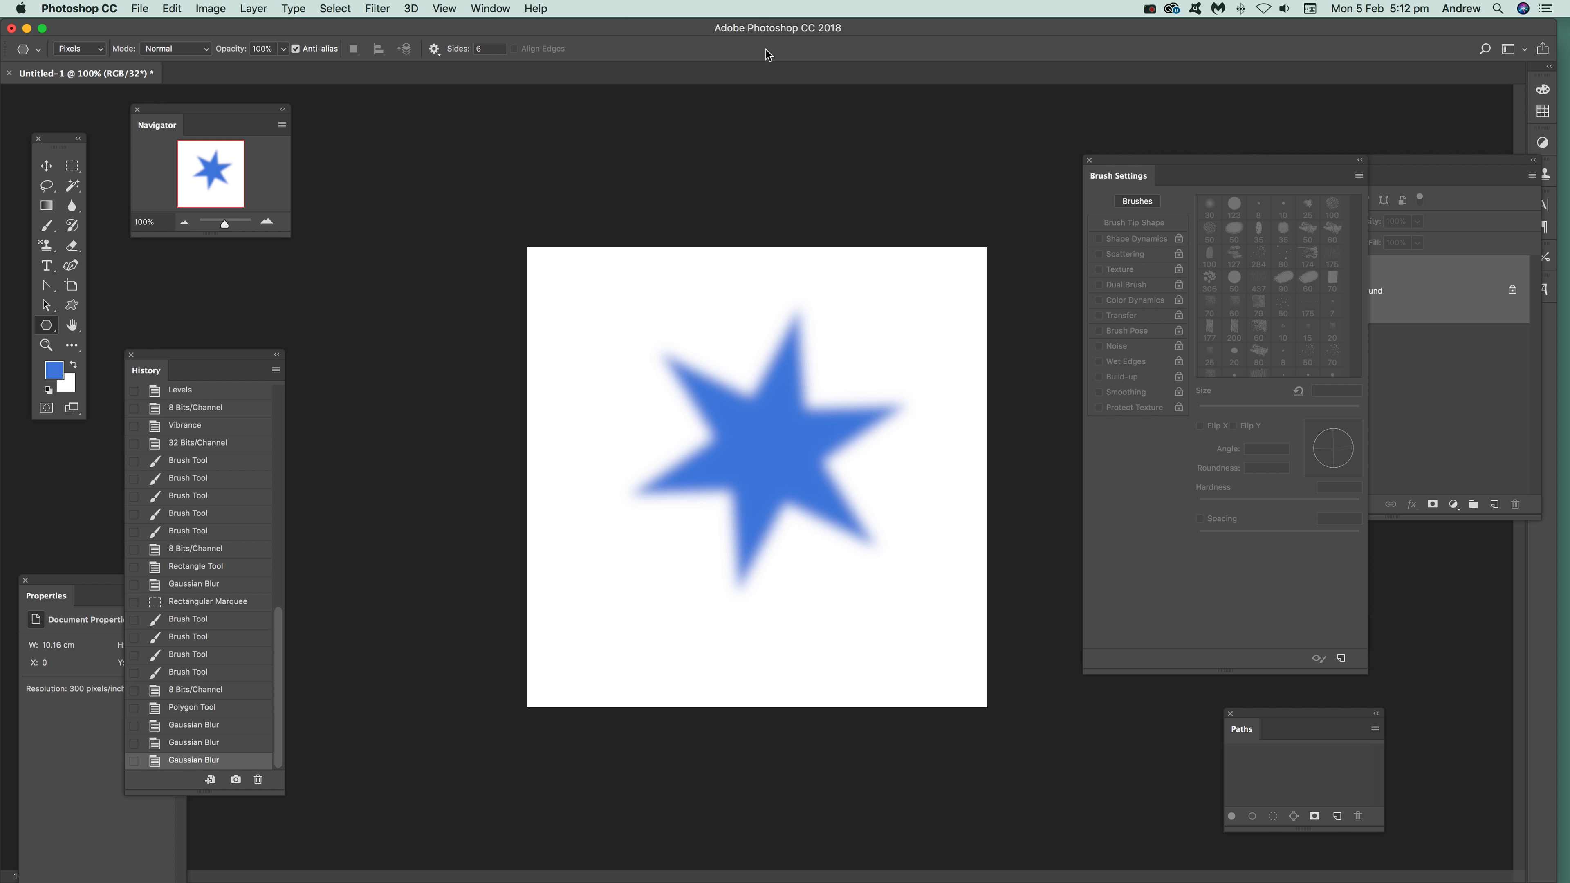
Define the blurred star as a brush preset
click(176, 9)
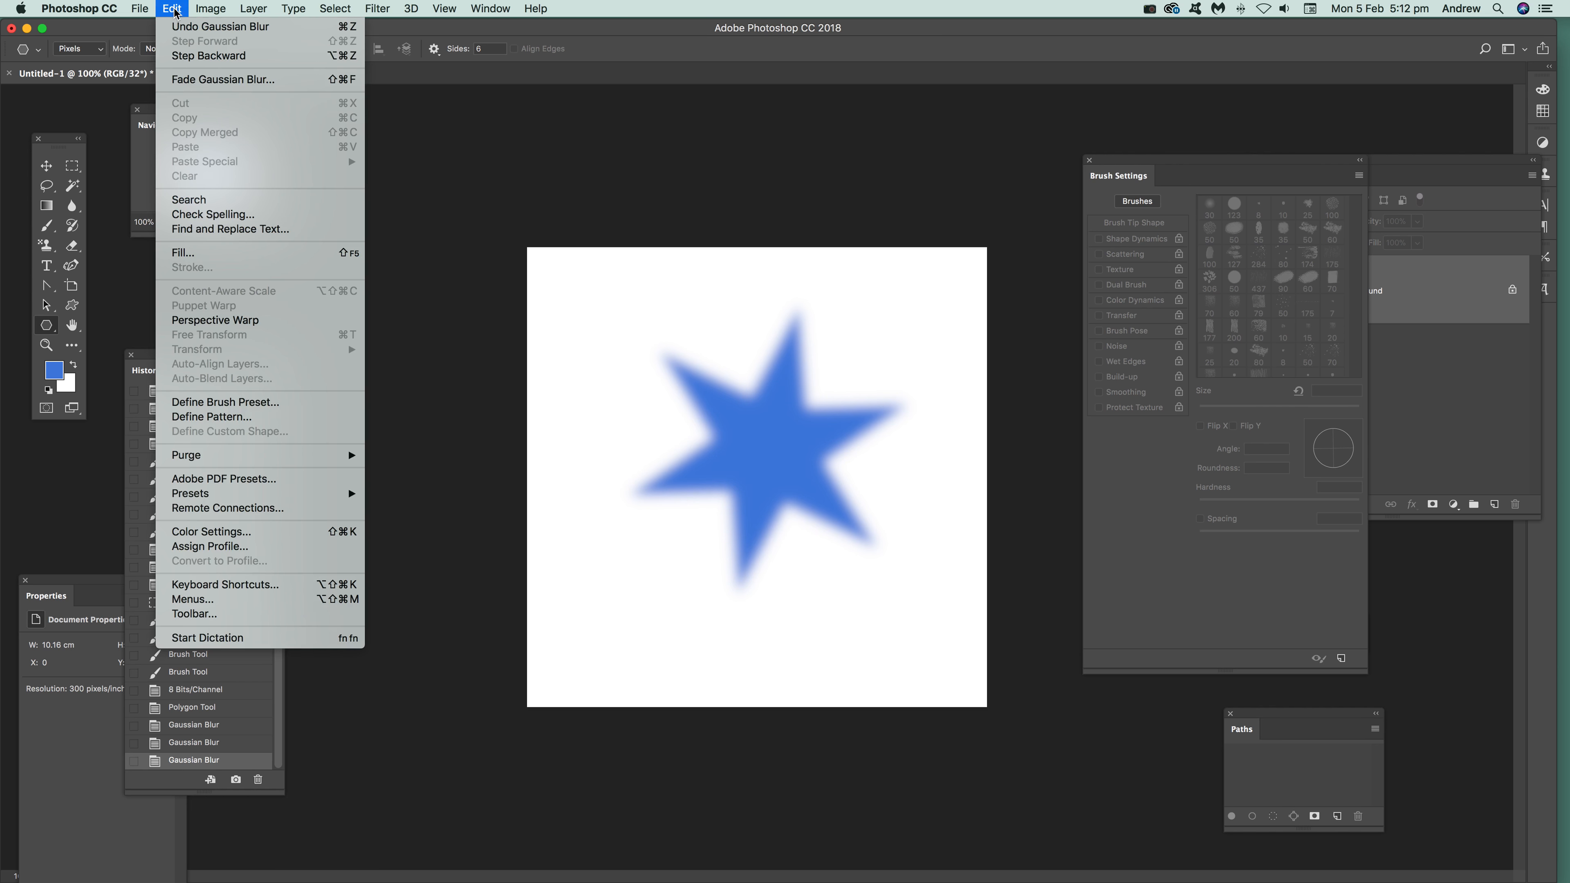
click(248, 403)
click(955, 402)
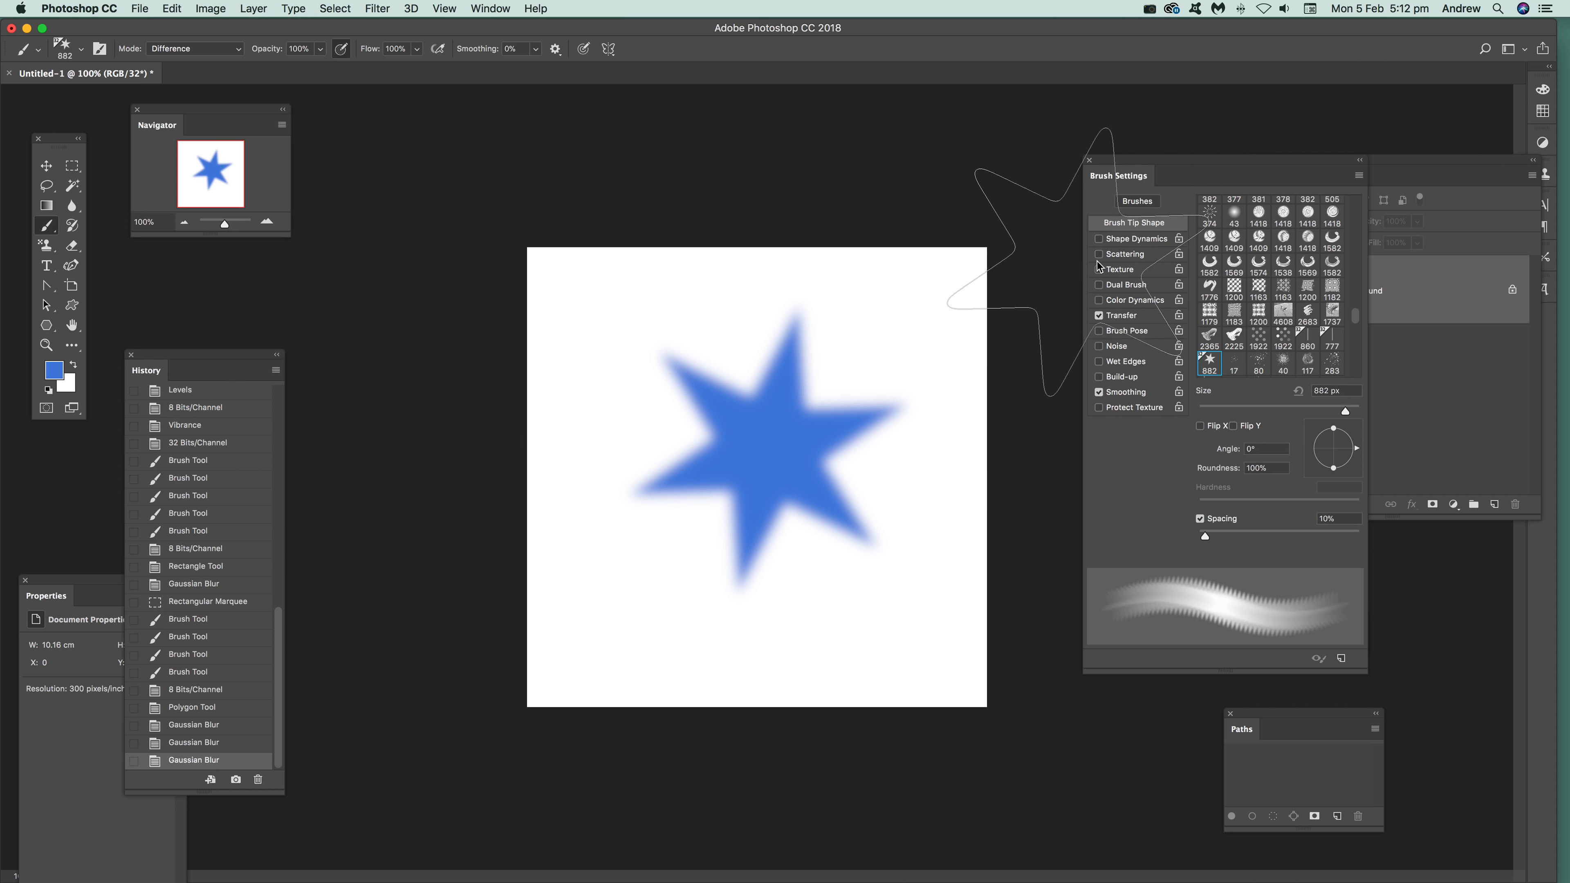
Enable Scattering at 384% and Color Dynamics for the 882 px star brush
click(1128, 263)
drag(1256, 218, 1259, 220)
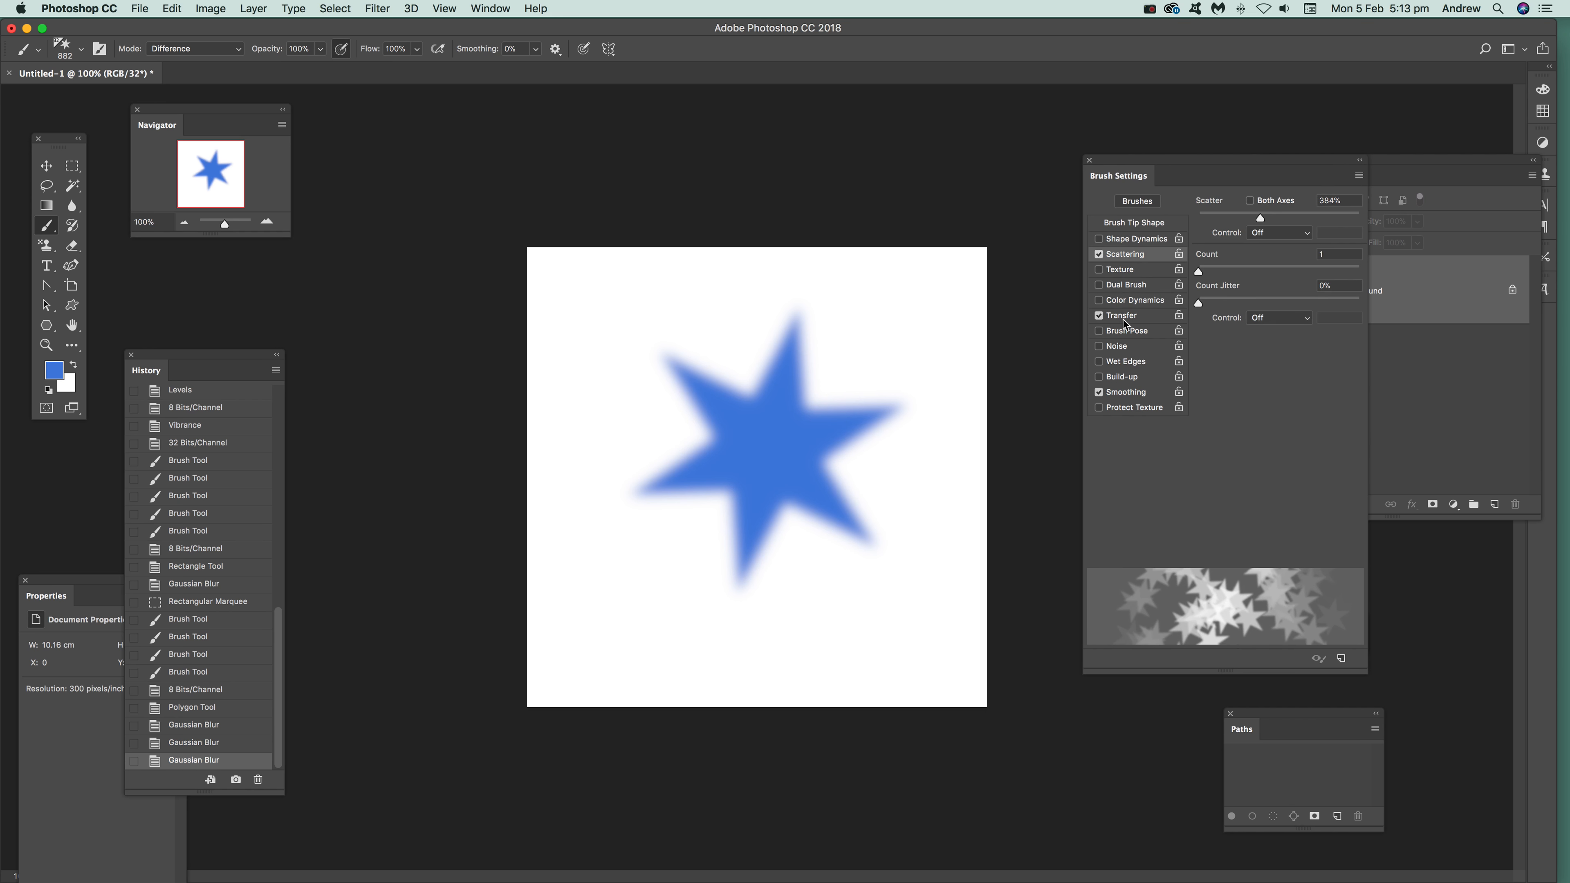
click(1130, 301)
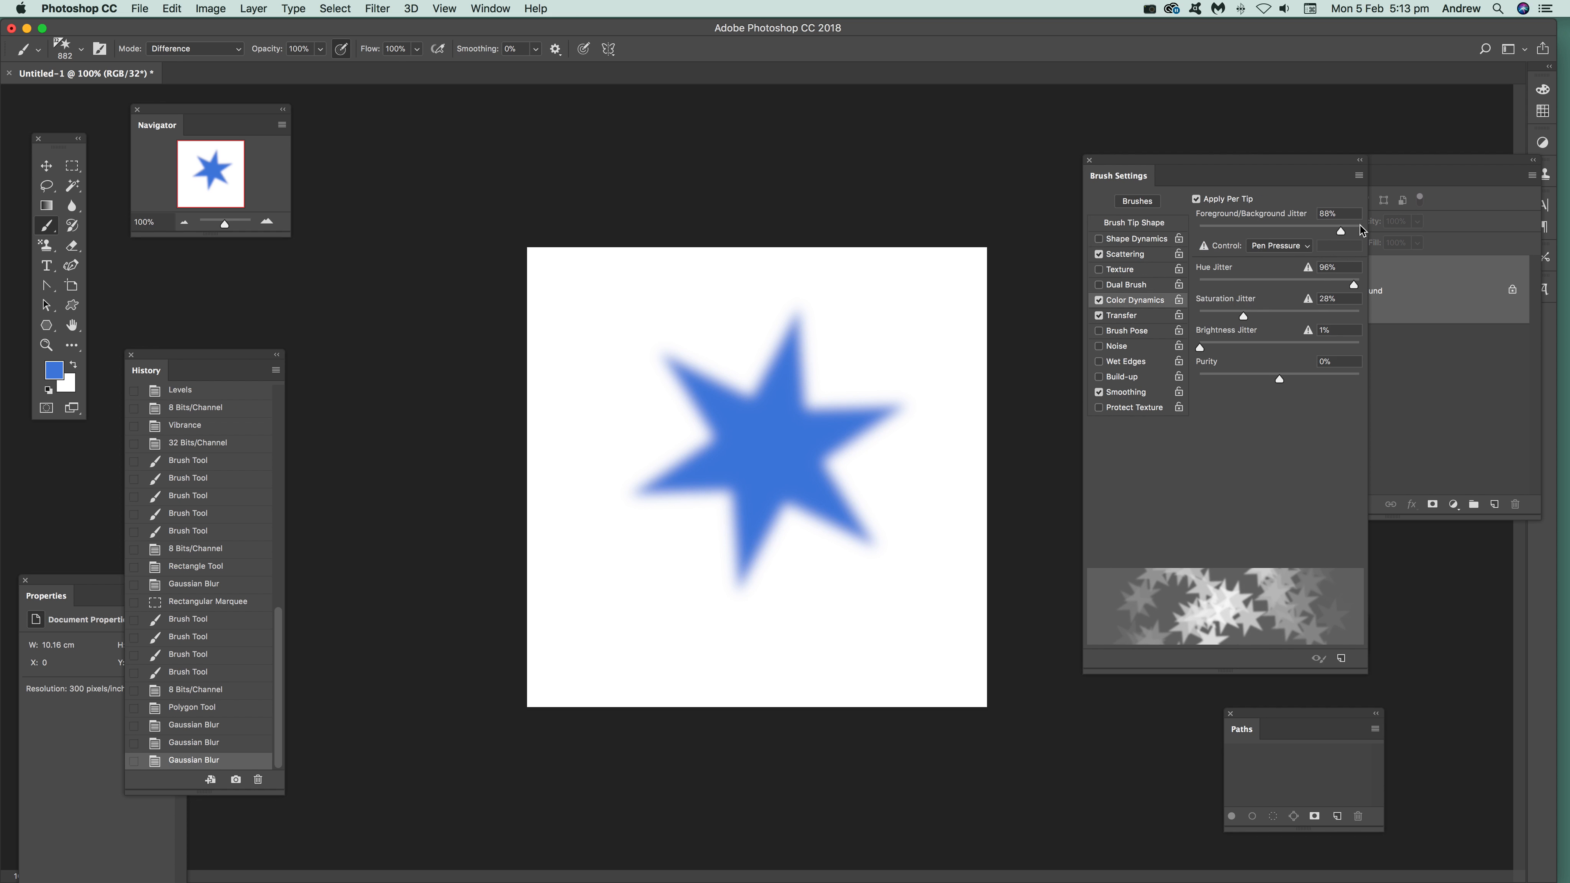
Set the foreground colour to bright yellow and cover the canvas with scattered multicoloured stars in Difference mode
click(54, 372)
drag(1107, 637, 1113, 643)
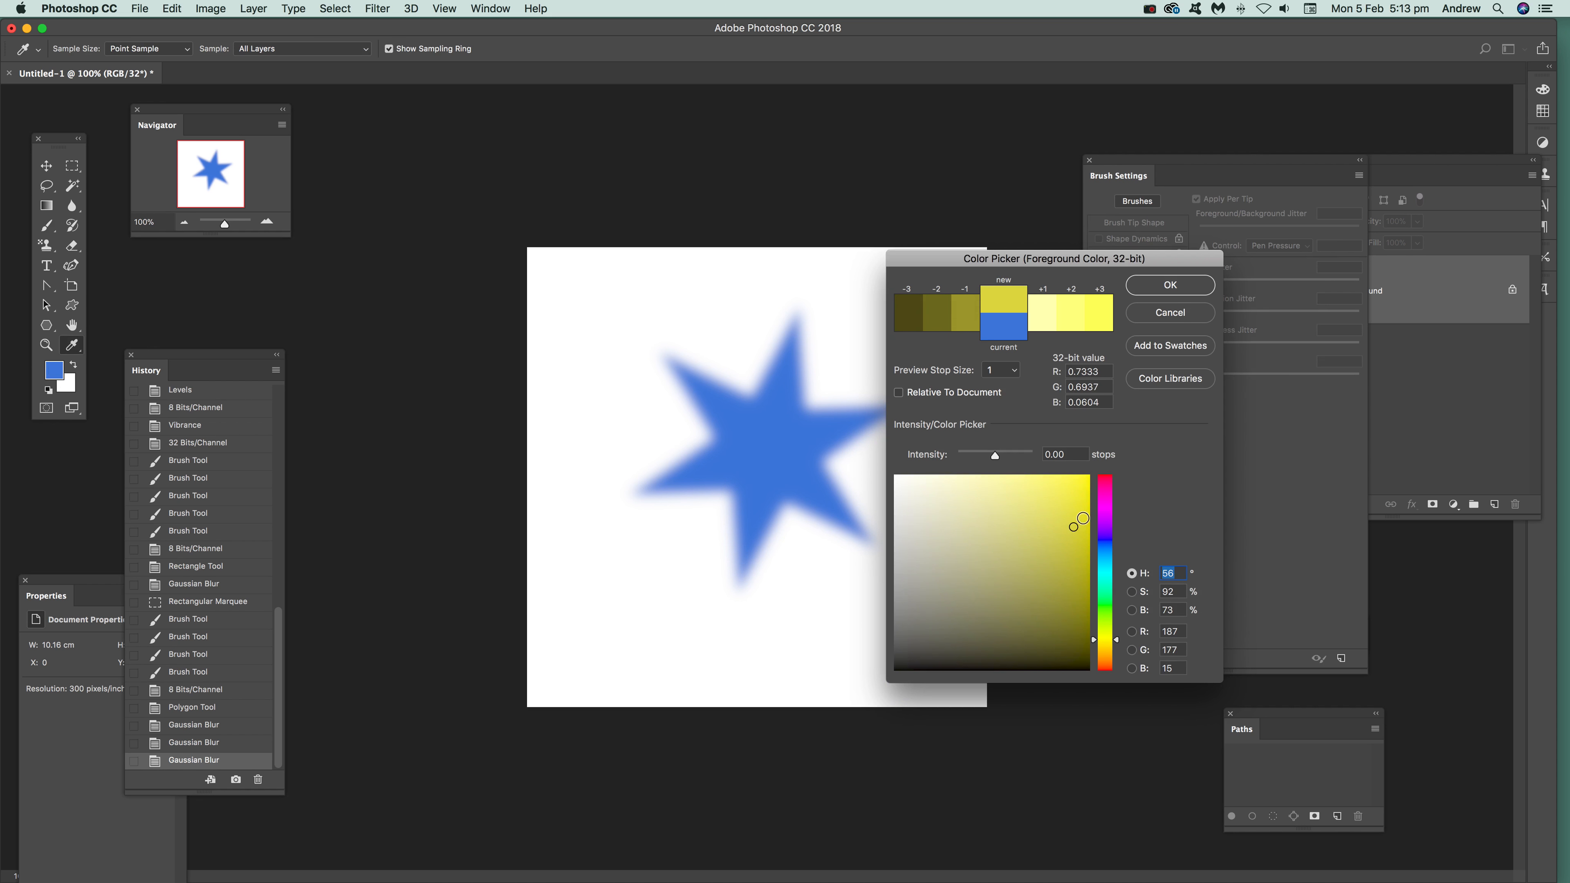
drag(1080, 525, 1089, 485)
click(1190, 289)
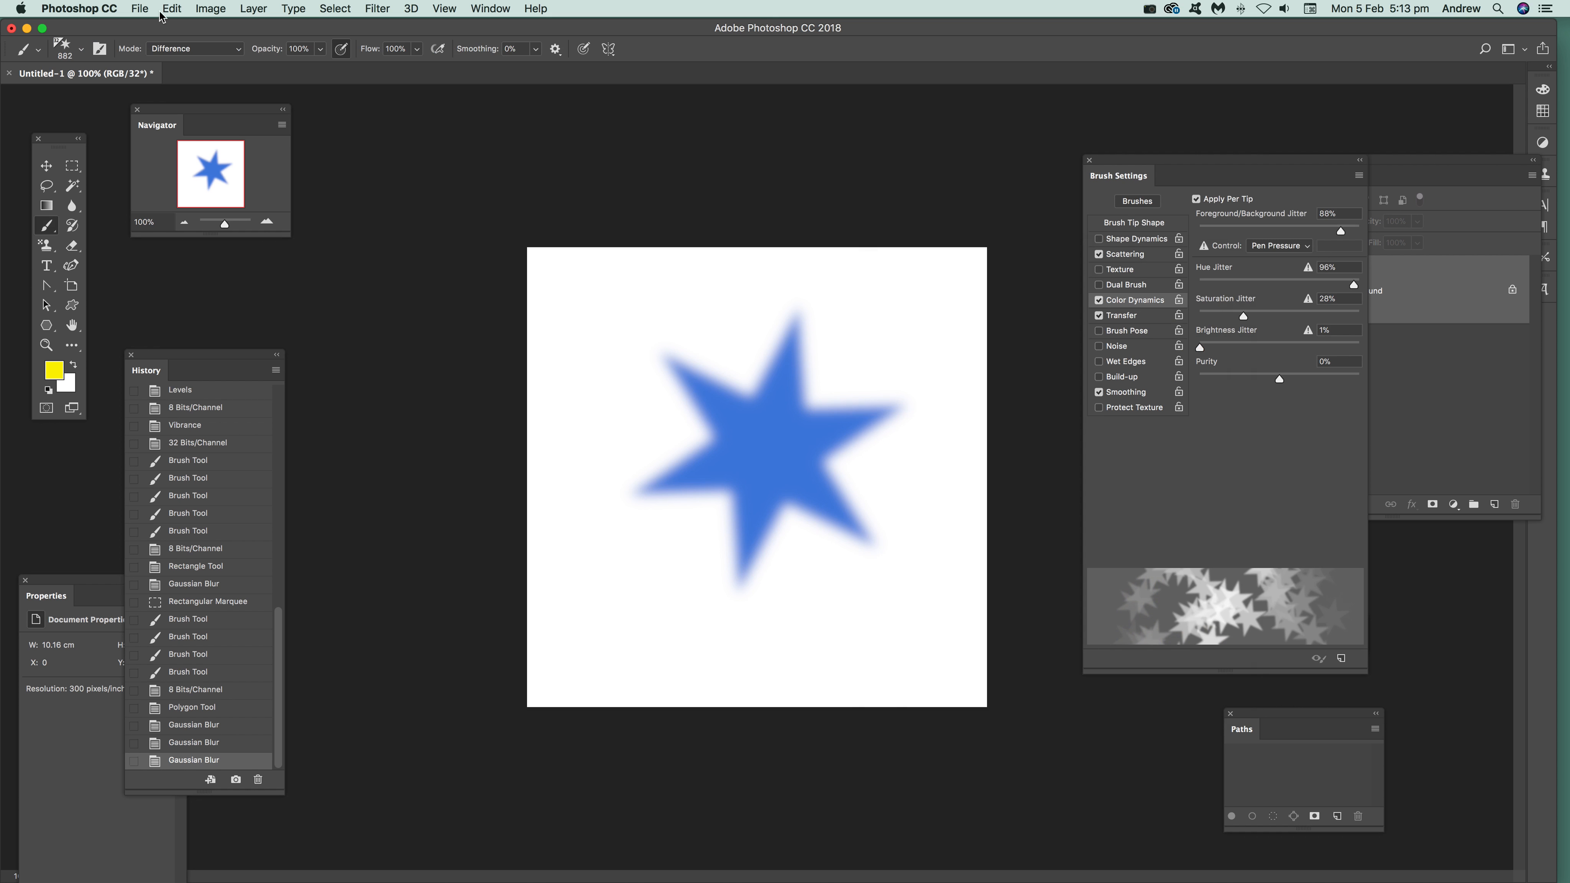
mouse_move(804, 433)
mouse_down()
mouse_move(680, 346)
mouse_move(741, 495)
mouse_move(865, 526)
mouse_move(559, 646)
mouse_move(571, 613)
mouse_move(612, 711)
mouse_move(587, 634)
mouse_move(649, 711)
mouse_move(711, 371)
mouse_move(803, 556)
mouse_move(736, 377)
mouse_move(705, 352)
mouse_move(816, 384)
mouse_move(803, 352)
mouse_move(925, 464)
mouse_move(661, 445)
mouse_move(612, 211)
mouse_move(532, 185)
mouse_up()
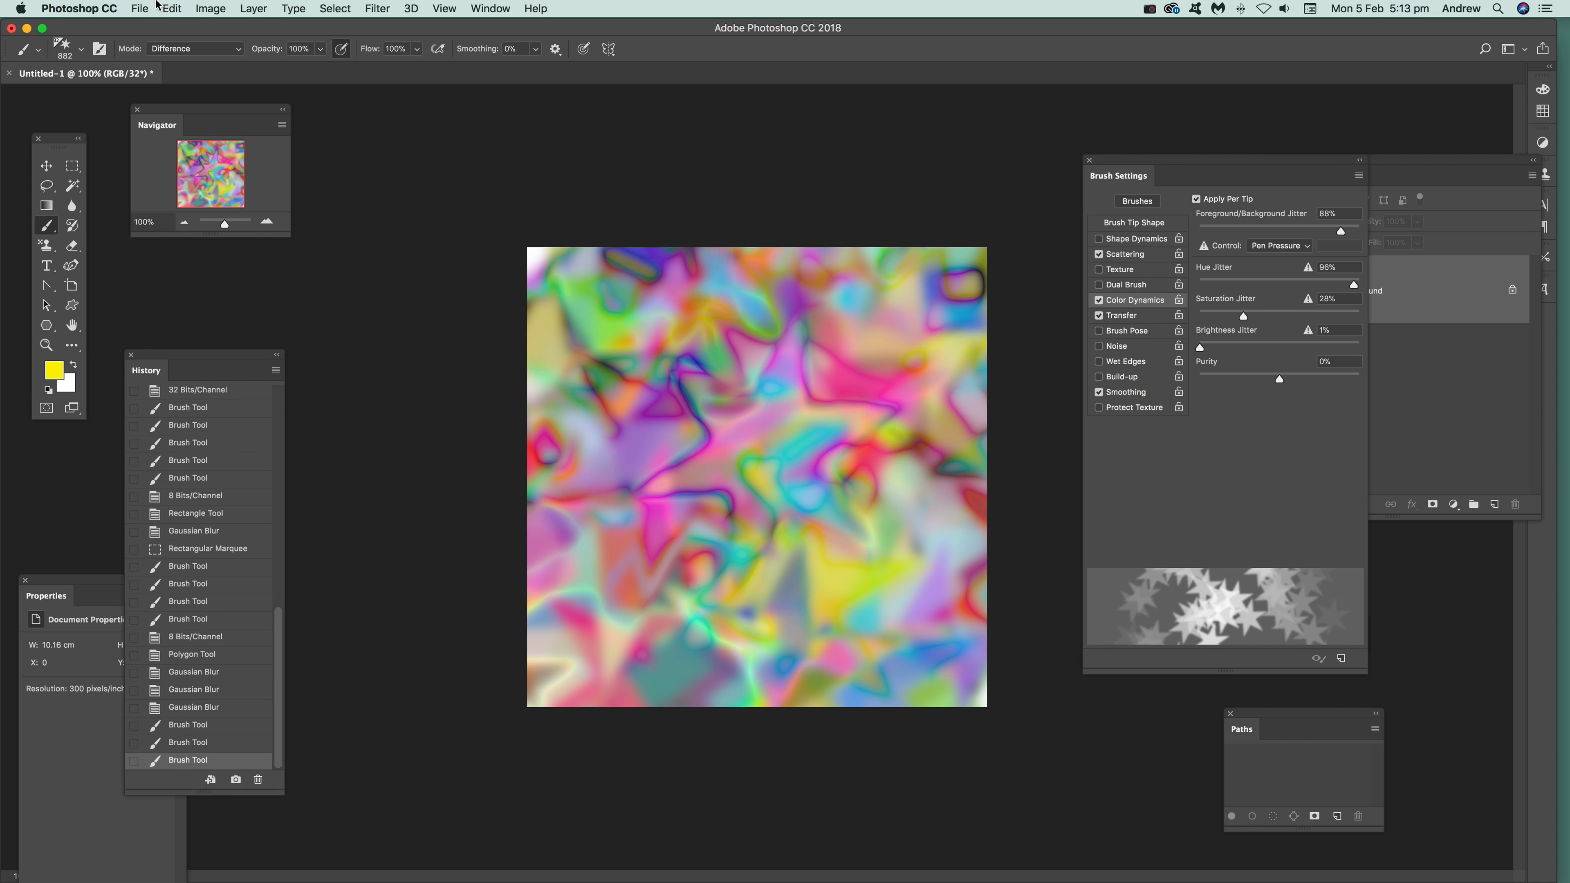
Fill over the painted canvas and paint a new pattern of large, overlapping star strokes
click(170, 8)
click(191, 252)
click(878, 363)
key(b)
mouse_move(778, 378)
mouse_down()
mouse_move(839, 460)
mouse_move(926, 490)
mouse_move(937, 540)
mouse_move(804, 272)
mouse_move(639, 291)
mouse_move(564, 344)
mouse_move(473, 298)
mouse_up()
mouse_move(742, 523)
mouse_down()
mouse_move(780, 489)
mouse_move(646, 552)
mouse_move(619, 529)
mouse_up()
mouse_move(853, 619)
mouse_down()
mouse_move(844, 575)
mouse_move(859, 621)
mouse_move(853, 603)
mouse_up()
click(661, 241)
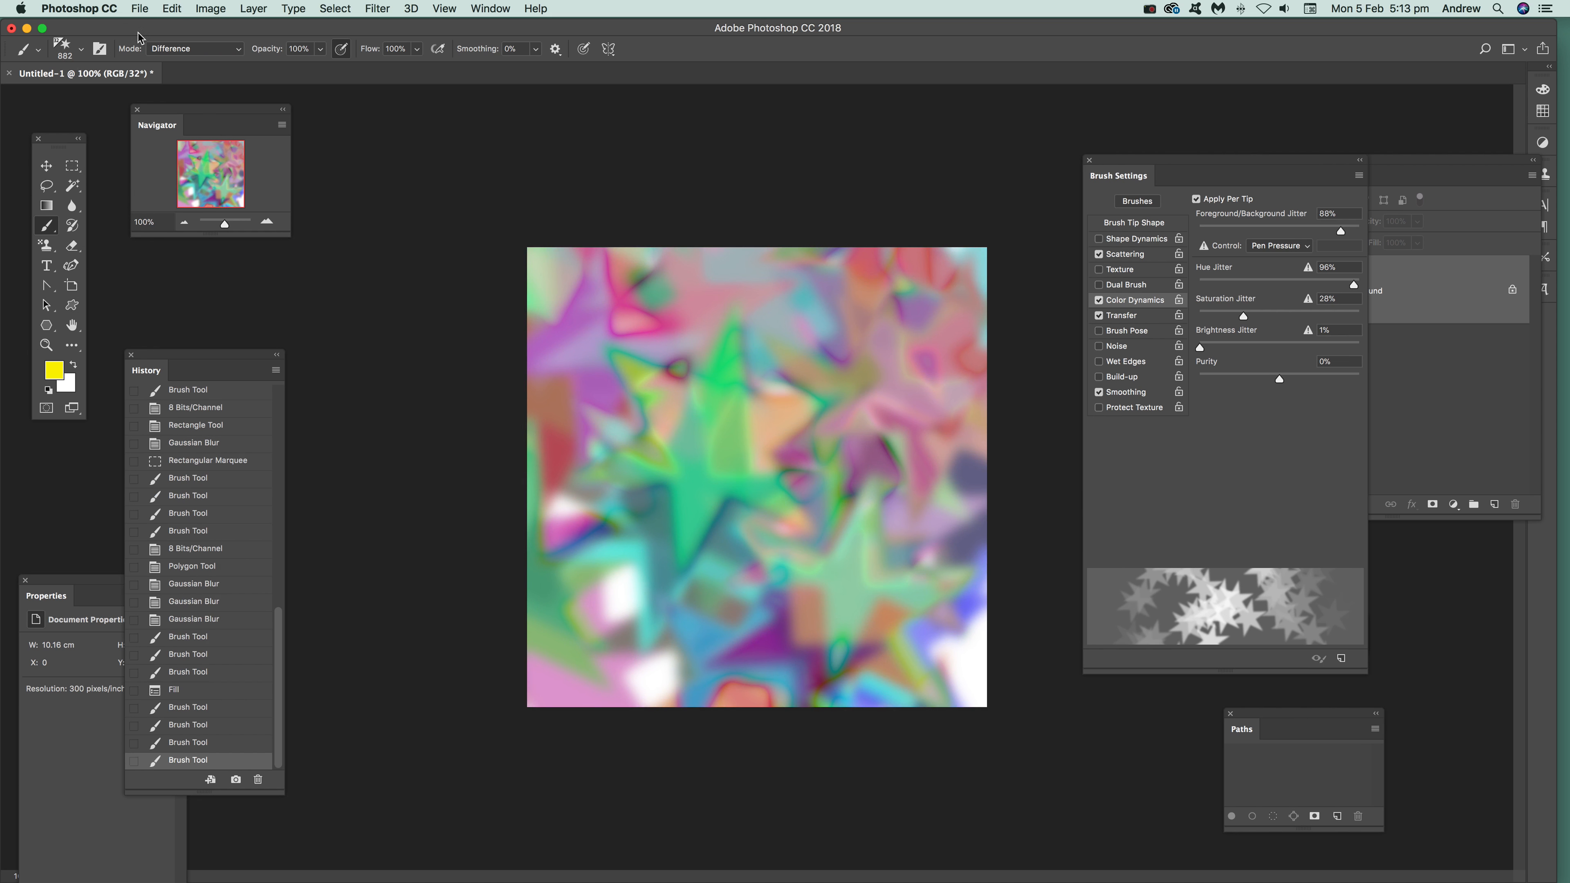
Reduce the star brush to 140 px and scatter small multicoloured stars over the large-star background
click(83, 53)
drag(138, 99, 143, 99)
click(909, 43)
mouse_move(597, 405)
mouse_down()
mouse_move(643, 396)
mouse_move(806, 470)
mouse_move(877, 550)
mouse_move(915, 655)
mouse_move(736, 627)
mouse_move(633, 644)
mouse_move(769, 507)
mouse_move(793, 408)
mouse_move(834, 449)
mouse_move(797, 365)
mouse_move(751, 358)
mouse_move(752, 374)
mouse_move(681, 351)
mouse_move(645, 317)
mouse_up()
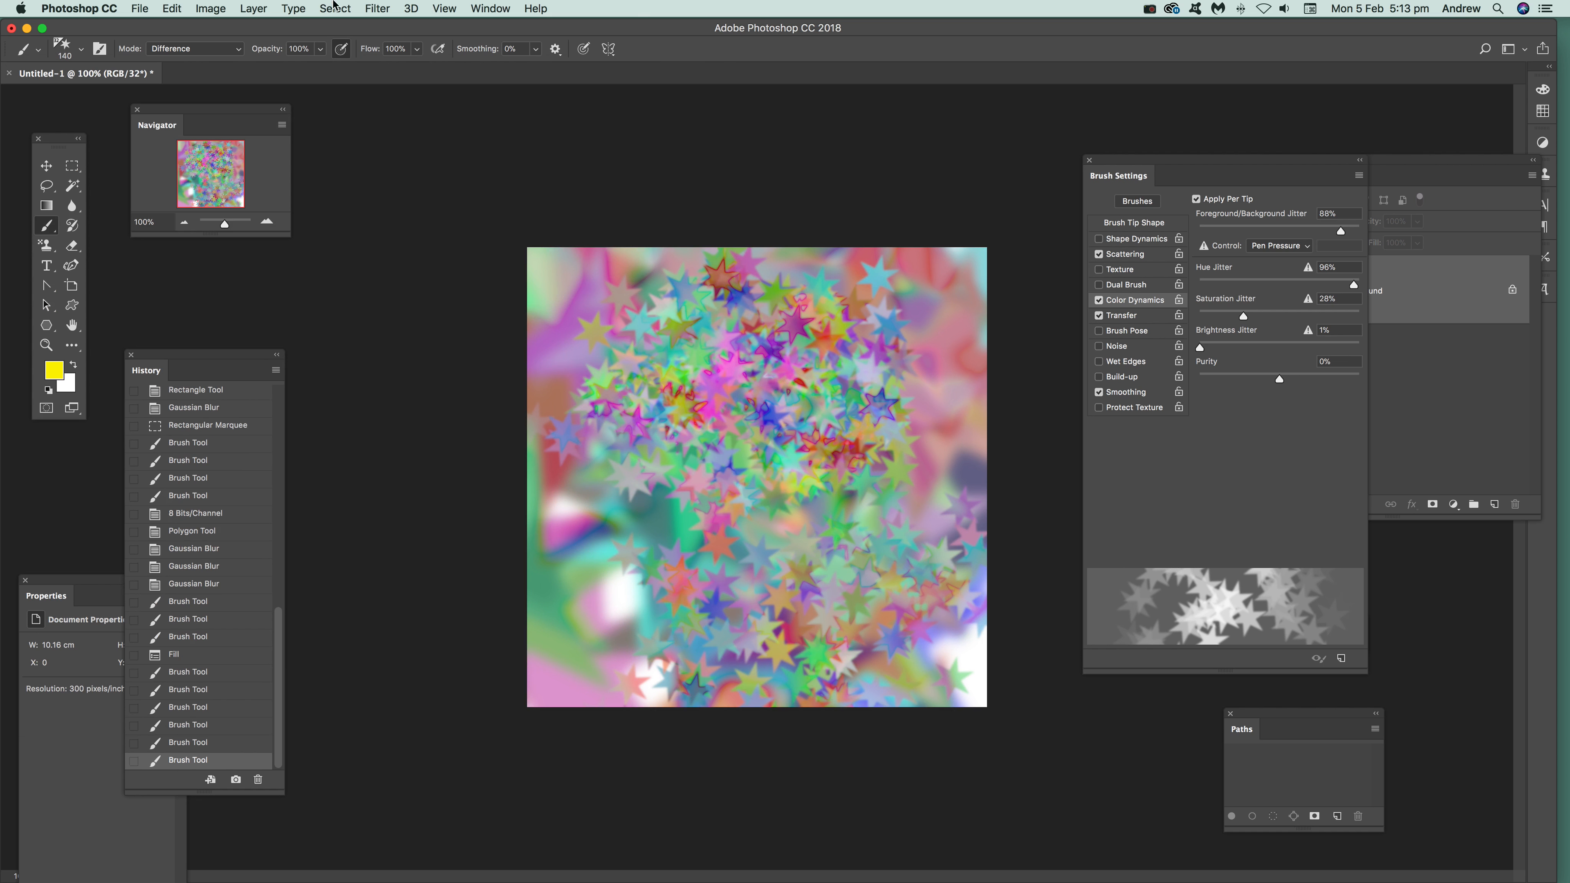
Convert the image to 8 Bits/Channel using the color1 HDR Toning preset adjusted to gamma 1.62 and exposure +1.31
click(211, 8)
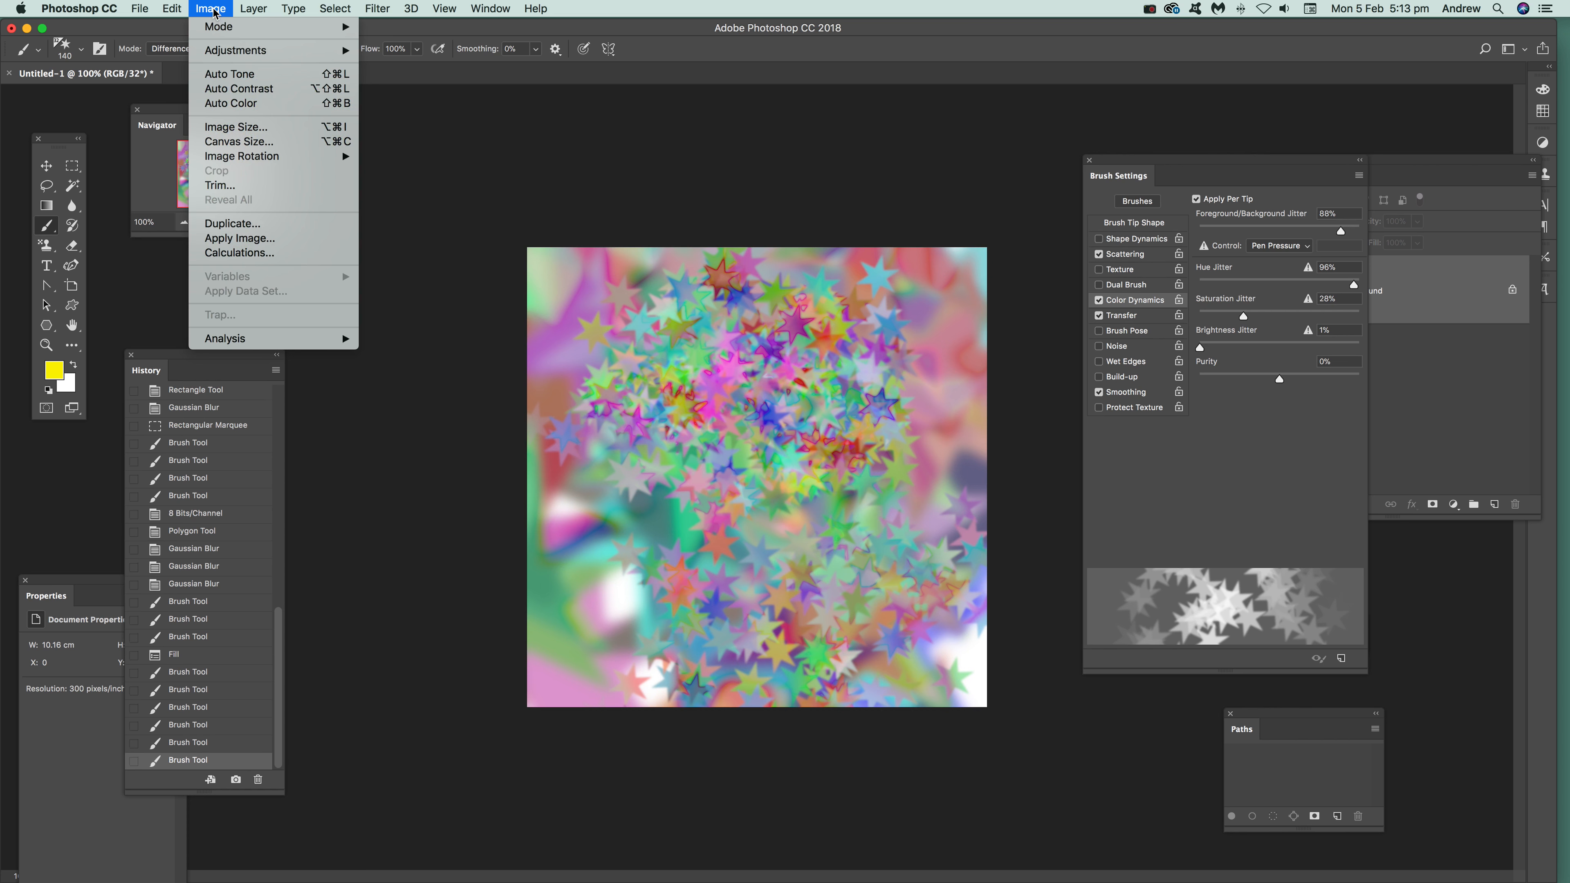
mouse_move(219, 28)
click(427, 157)
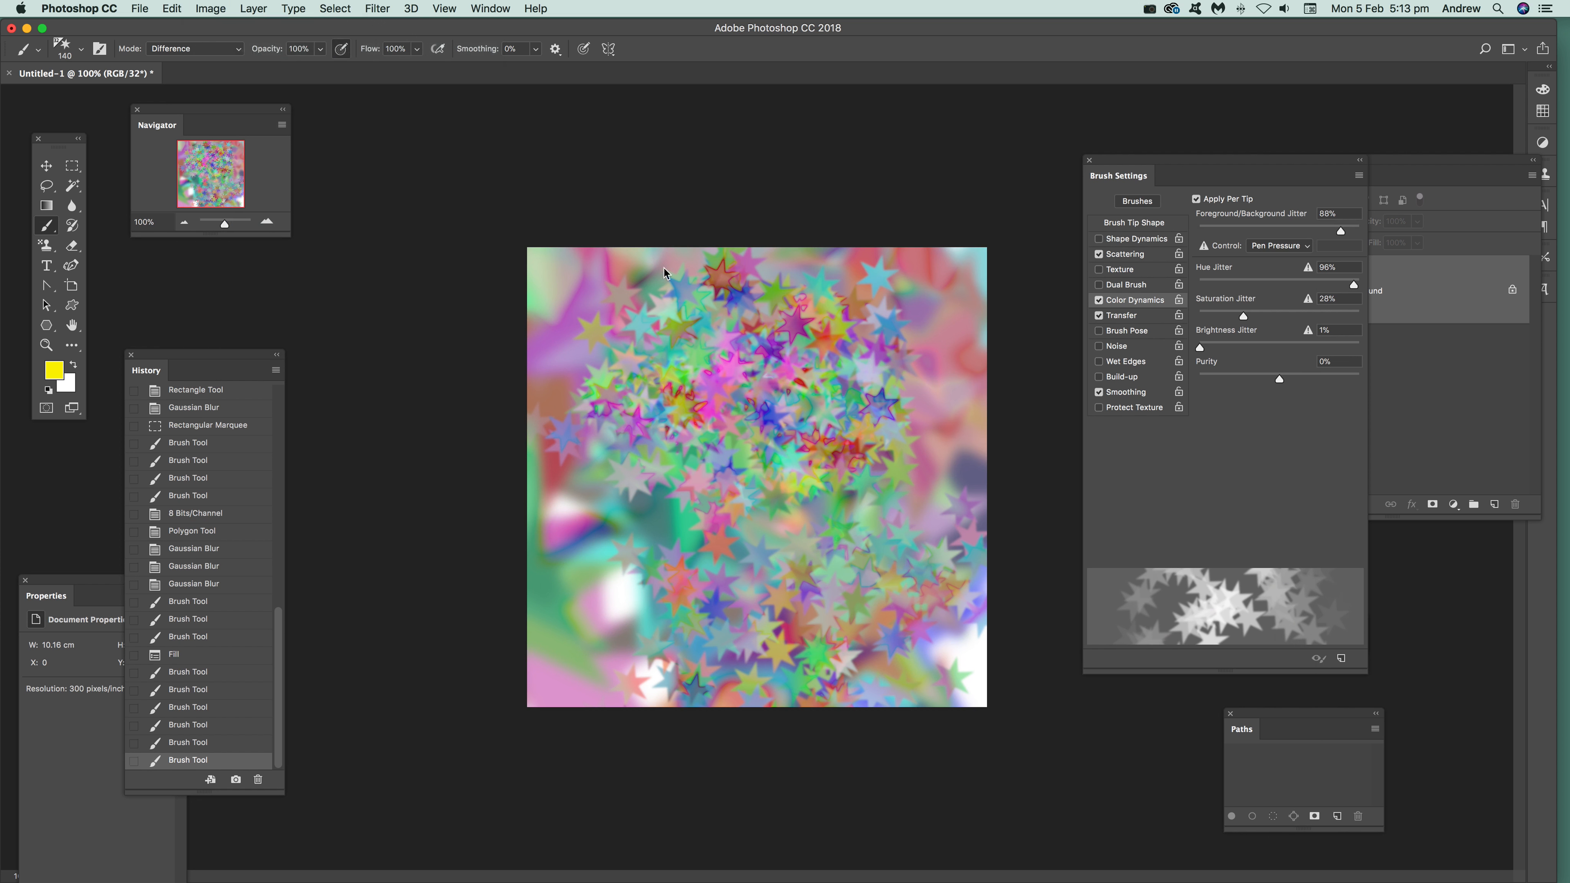
drag(1085, 334, 1082, 333)
click(1063, 267)
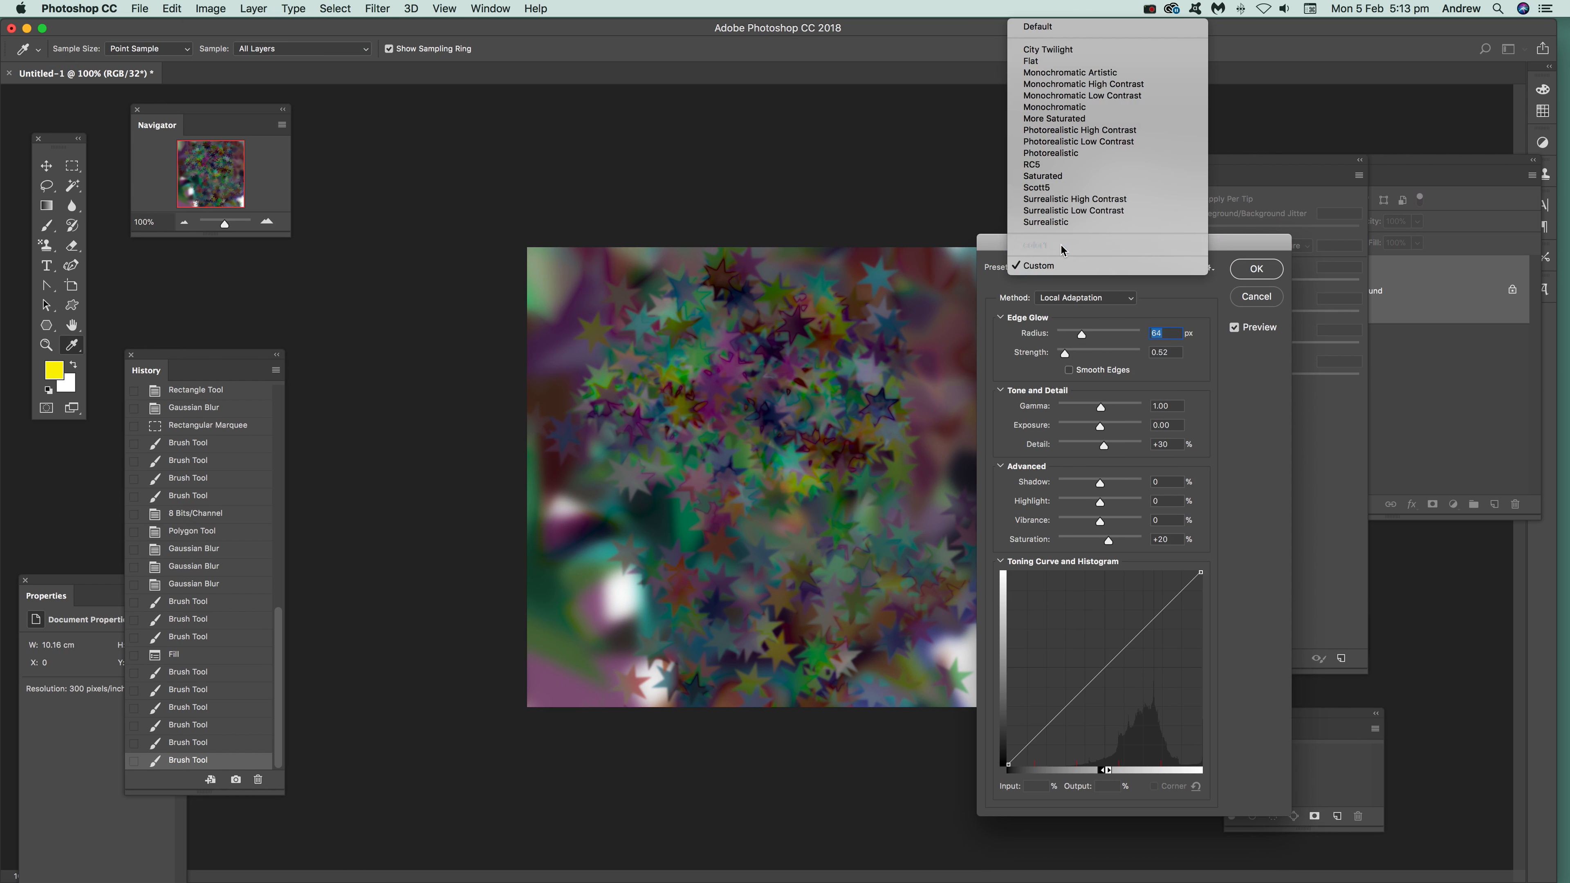
click(1062, 246)
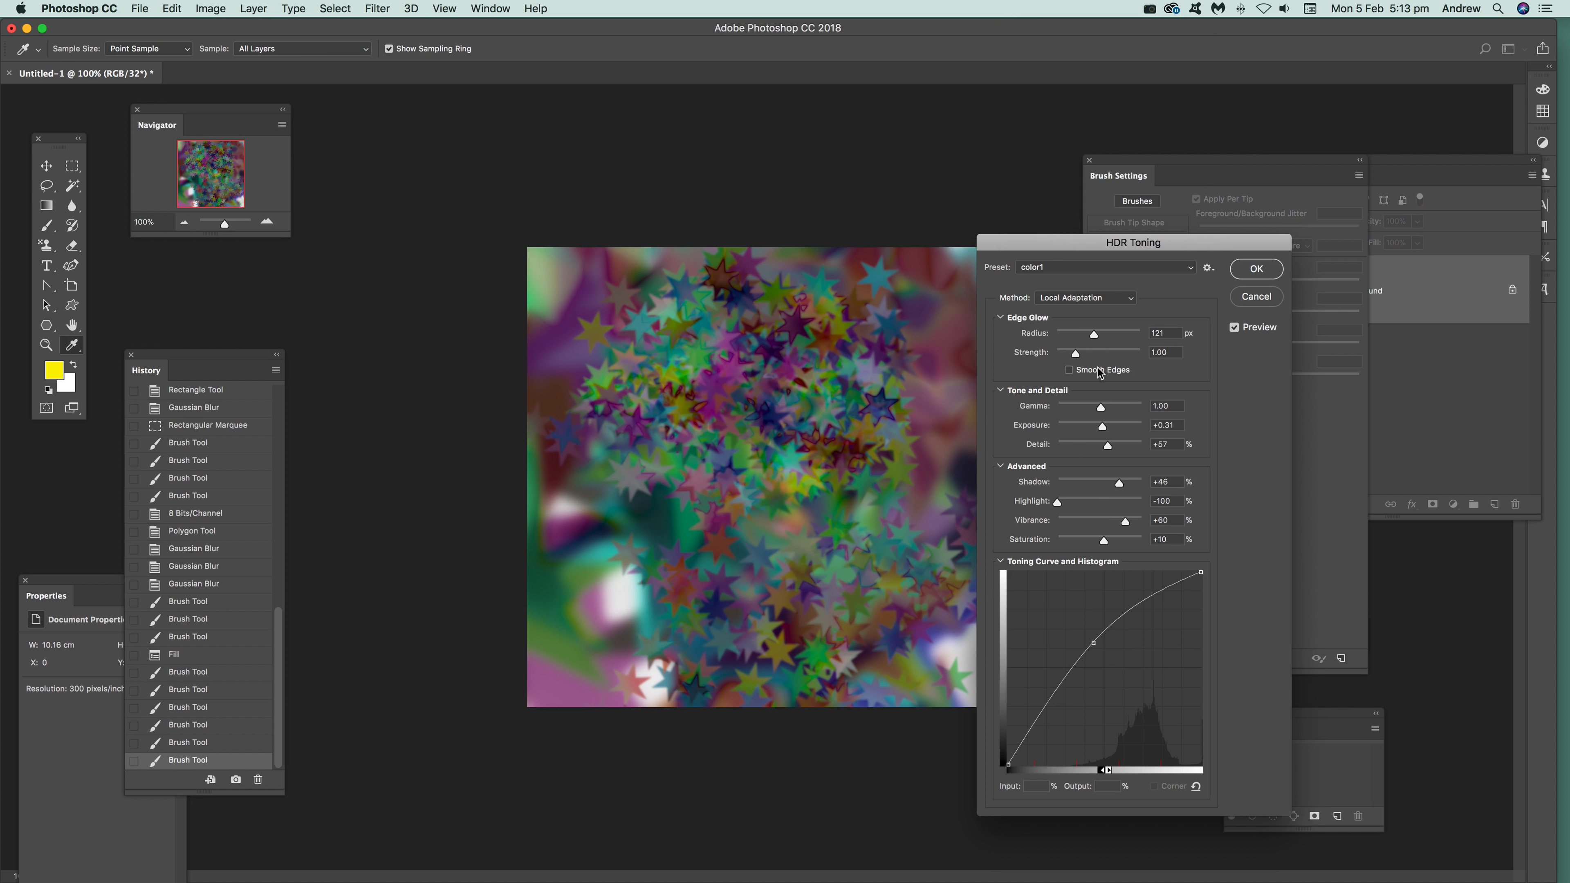
mouse_move(1108, 408)
mouse_down()
mouse_move(1085, 406)
mouse_move(1111, 428)
mouse_up()
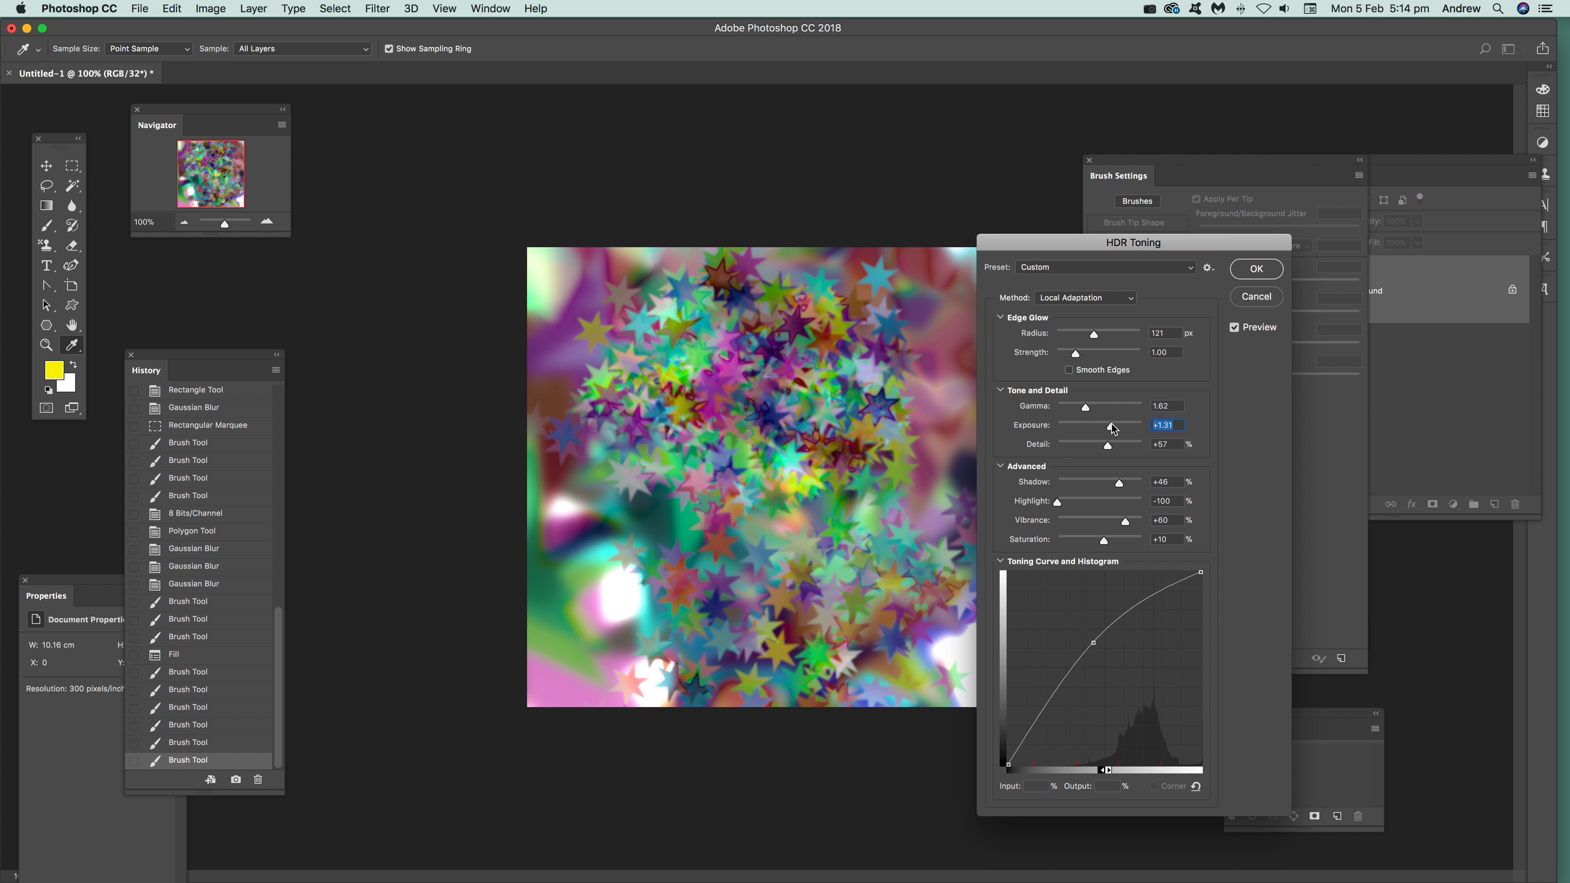
click(1254, 271)
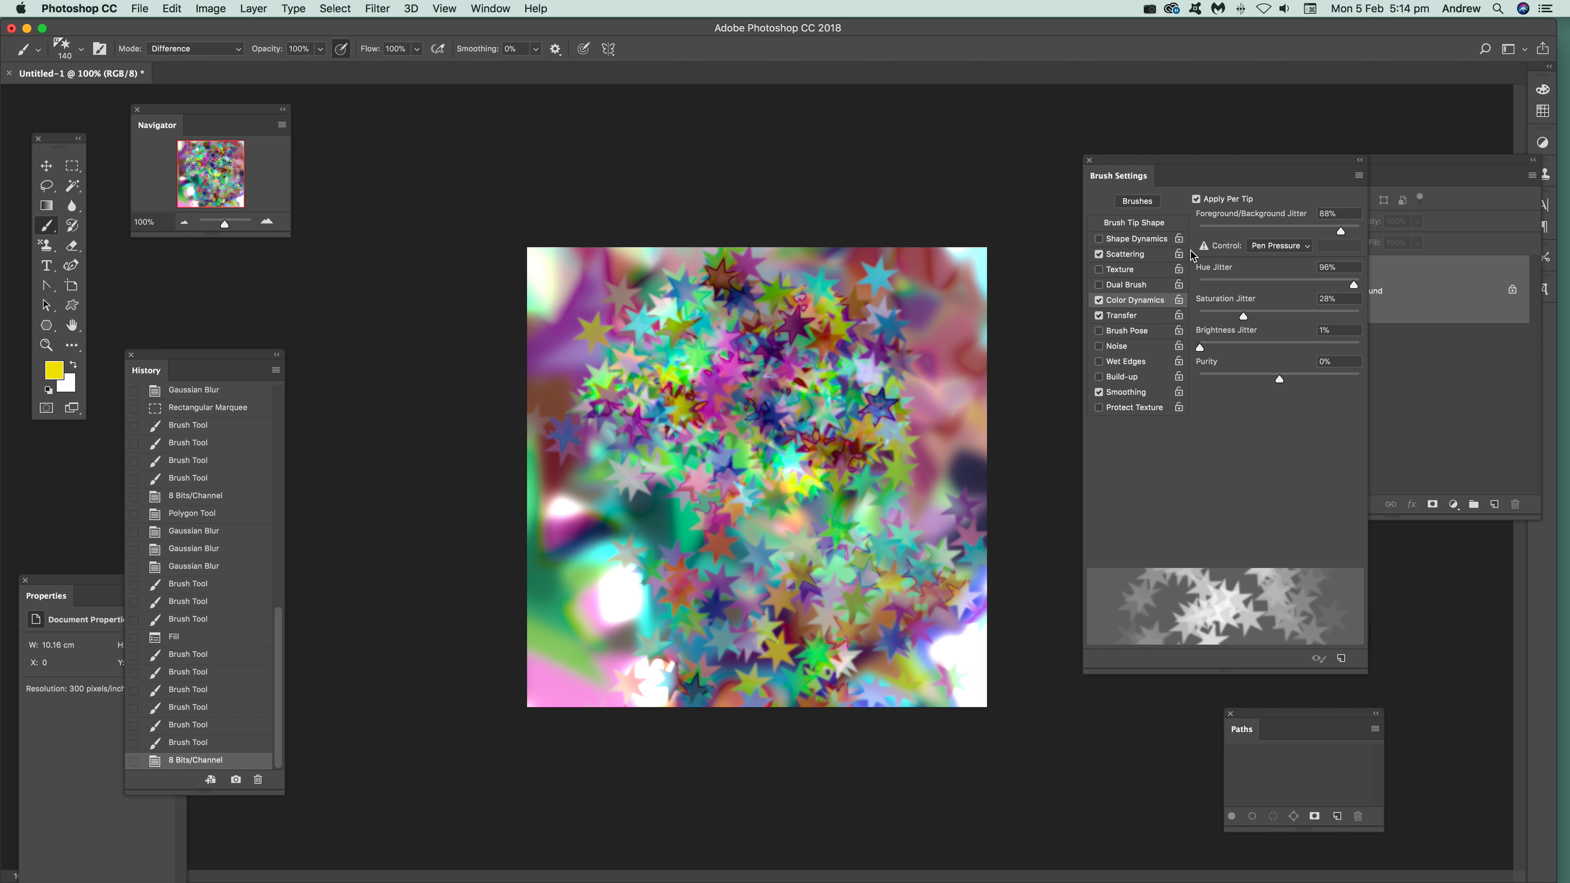
click(1150, 10)
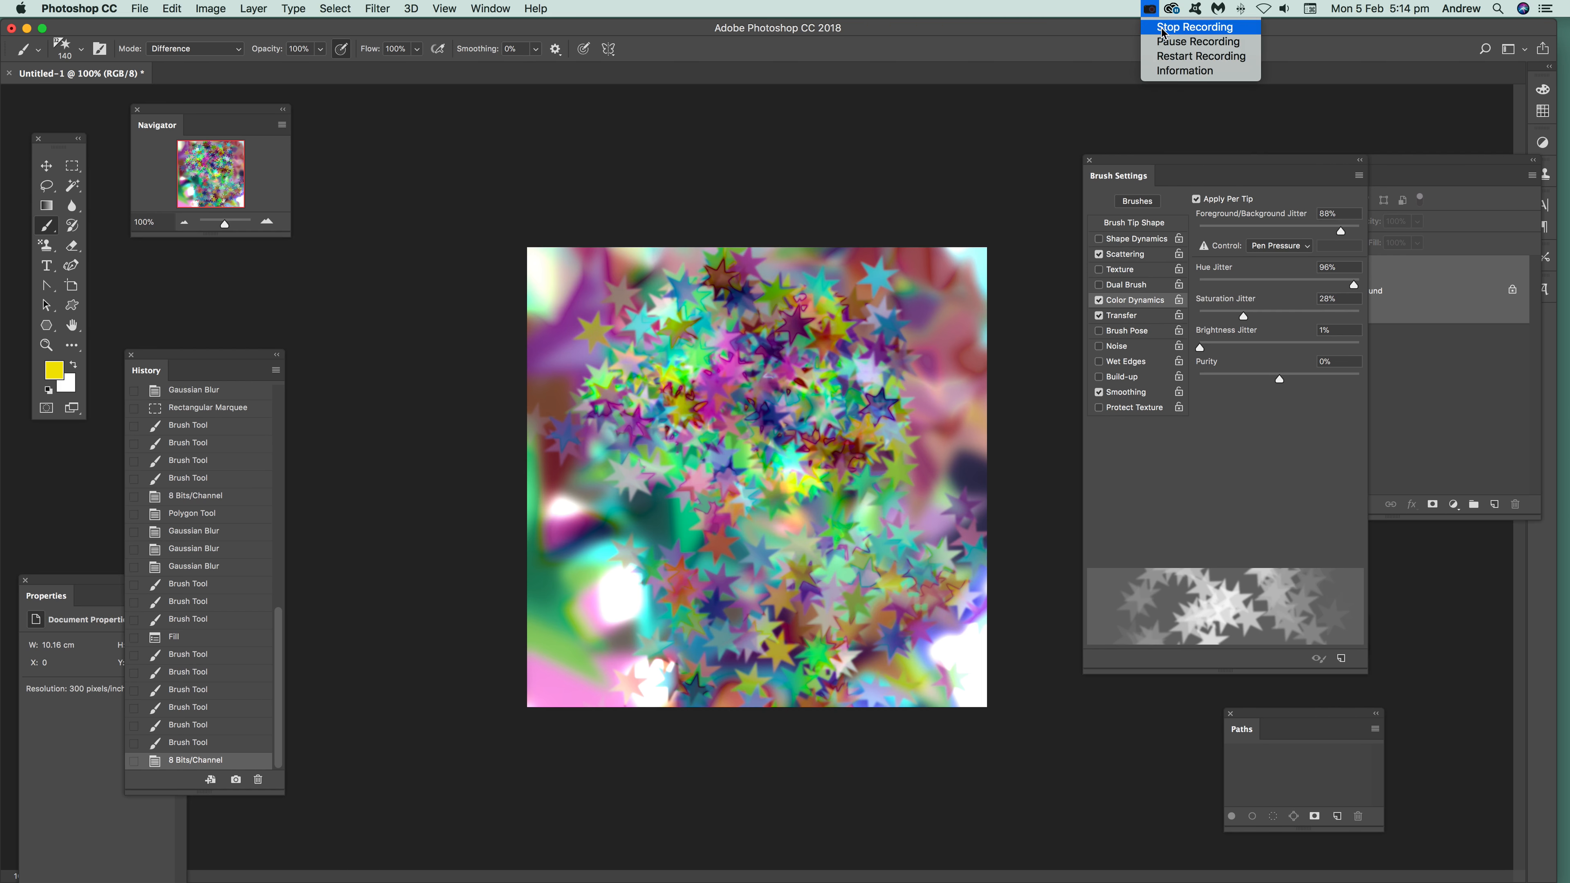